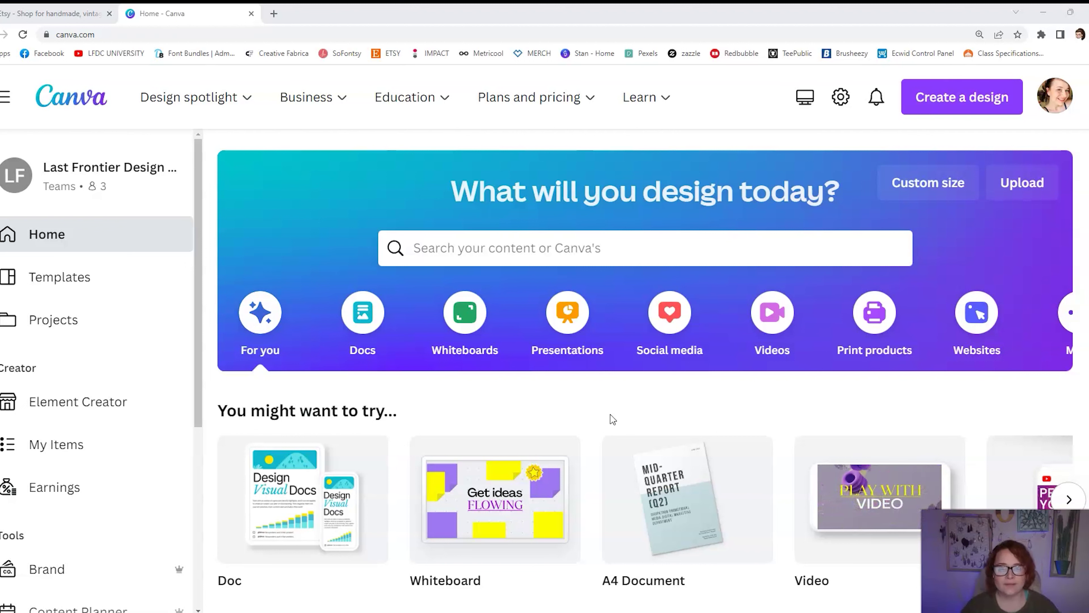
# Switch to the Etsy page and search the marketplace for "canva templates"
pyautogui.click(228, 350)
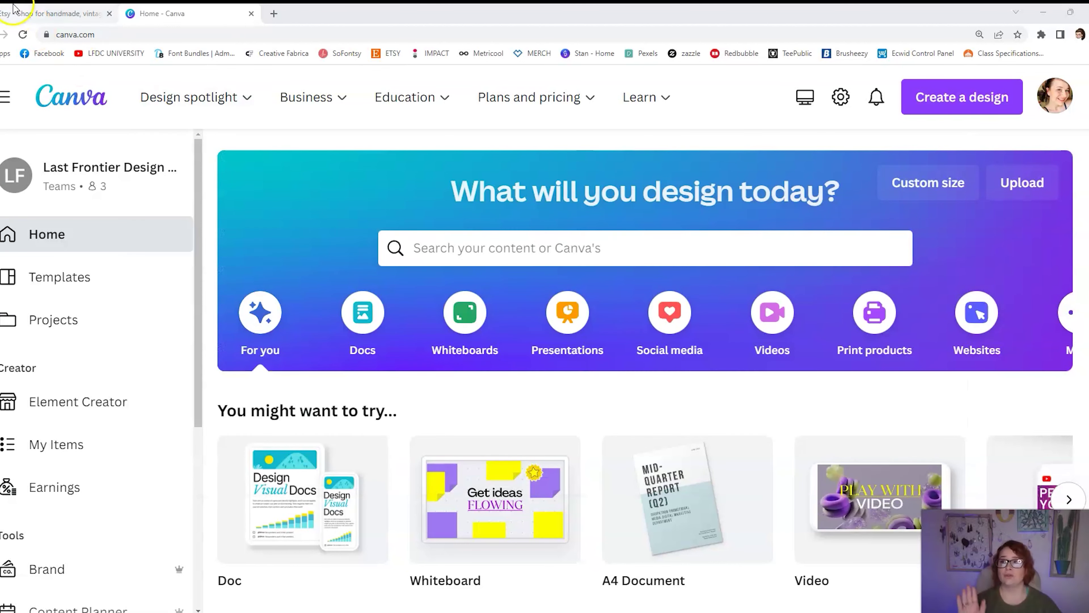
pyautogui.click(14, 10)
pyautogui.click(359, 82)
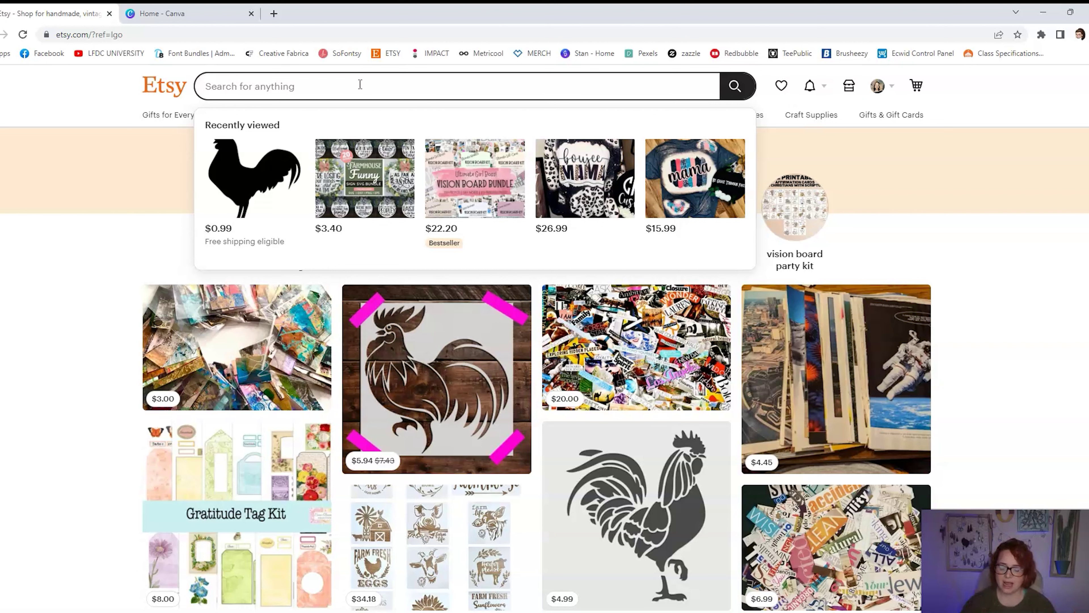
pyautogui.write('canva')
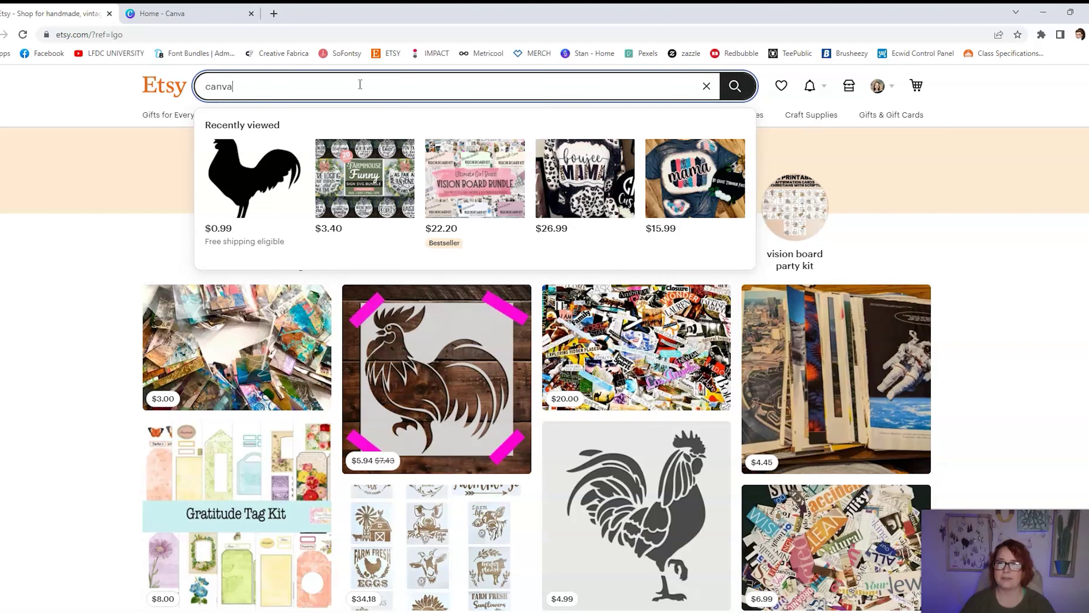
pyautogui.write(' templates')
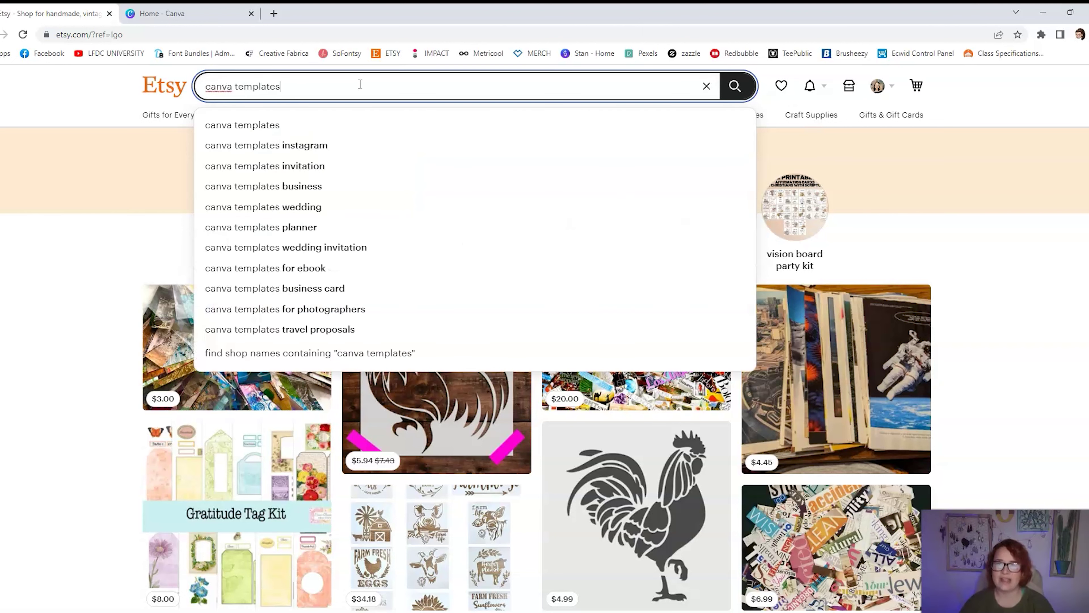
pyautogui.press('Return')
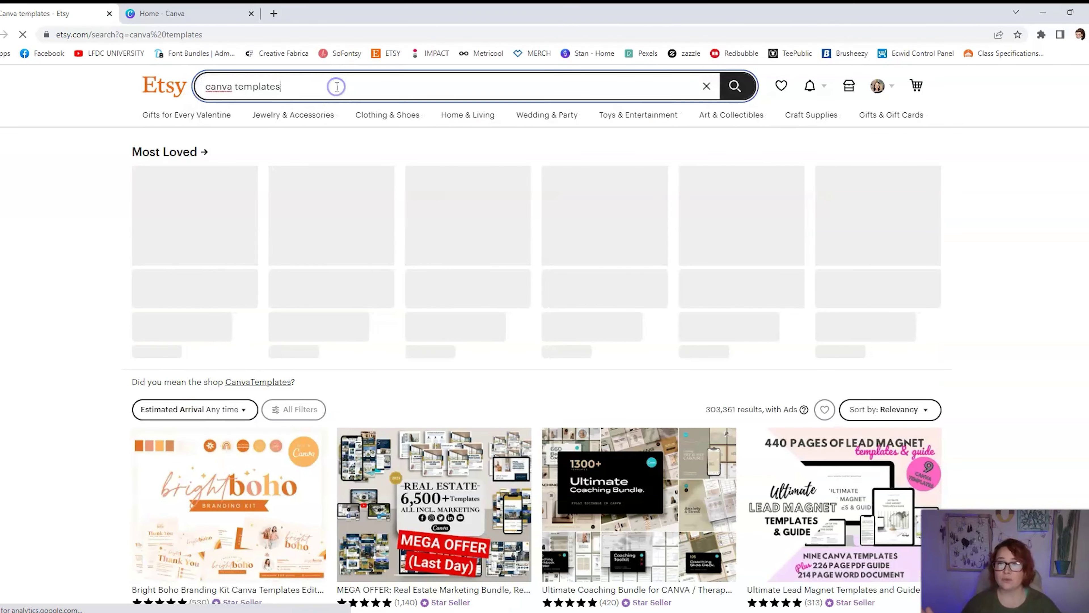
# Shorten the Etsy query to "canva template", review the search suggestions, and dismiss them without running a new search
pyautogui.press('BackSpace')
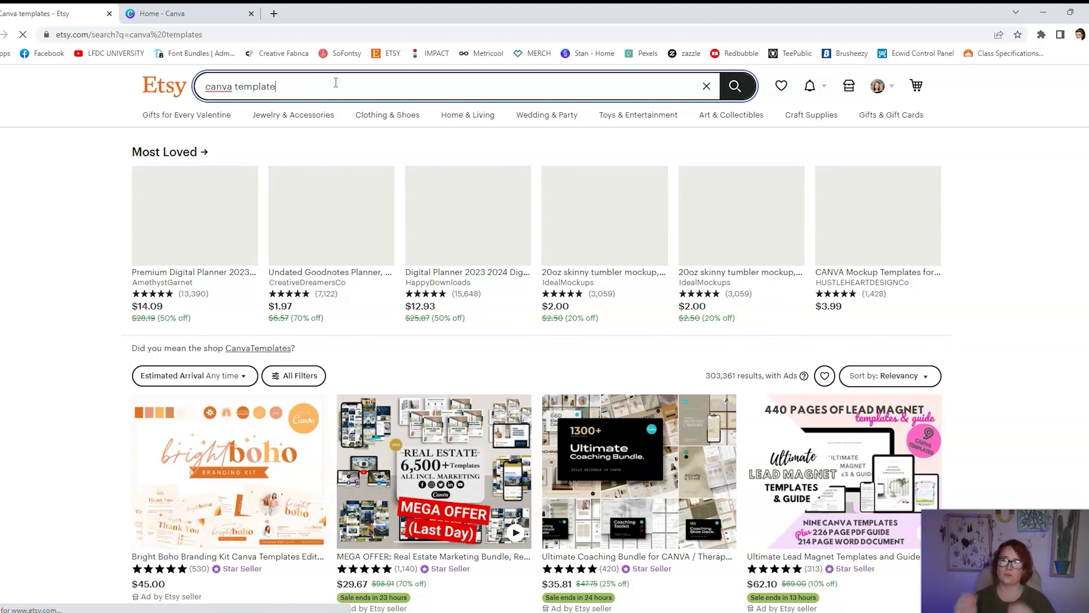
pyautogui.click(312, 81)
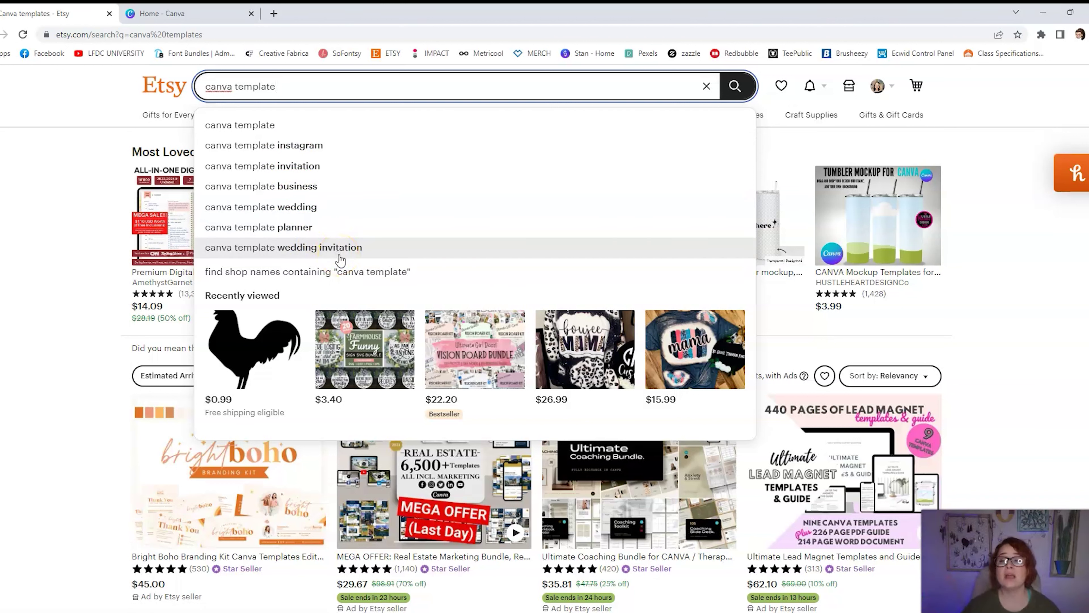
pyautogui.click(302, 88)
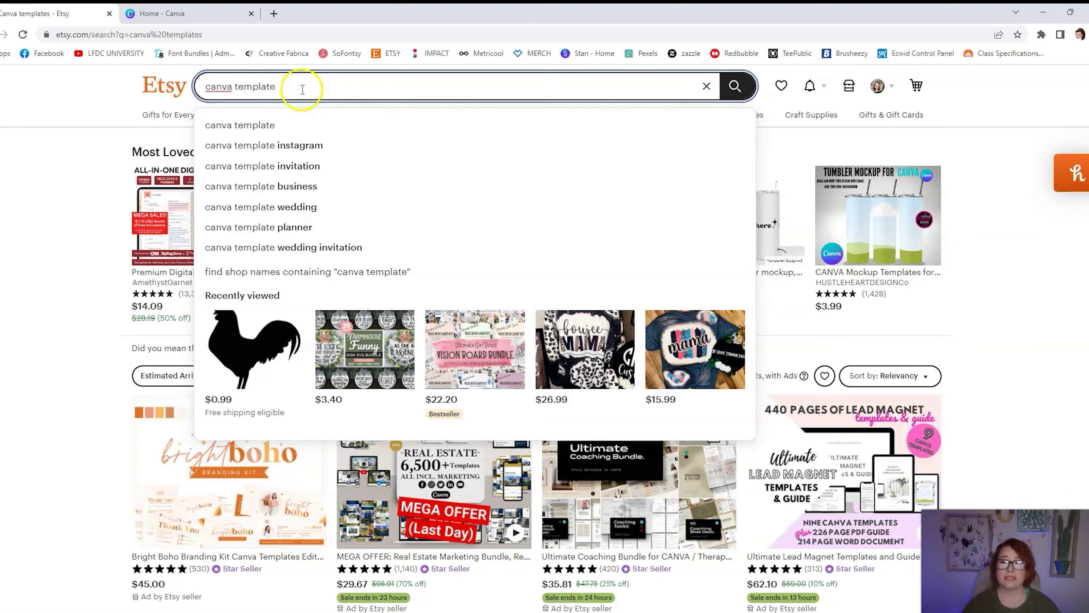
pyautogui.click(116, 176)
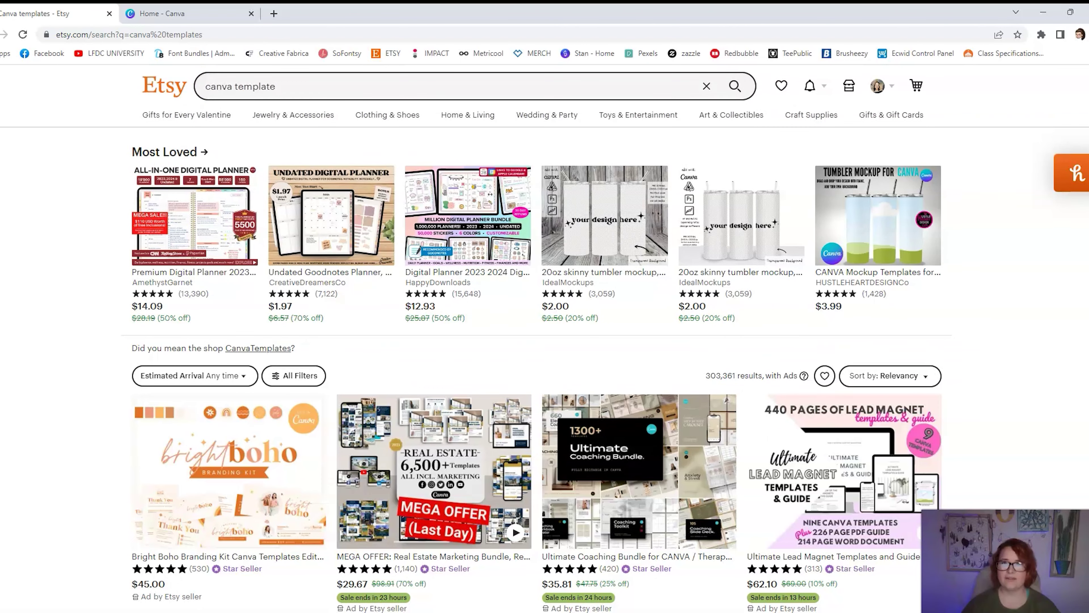
# Browse the Etsy results to examine which kinds of Canva templates sellers offer, including the Most Loved listings, and return to the beginning
pyautogui.scroll(-1, 544, 339)
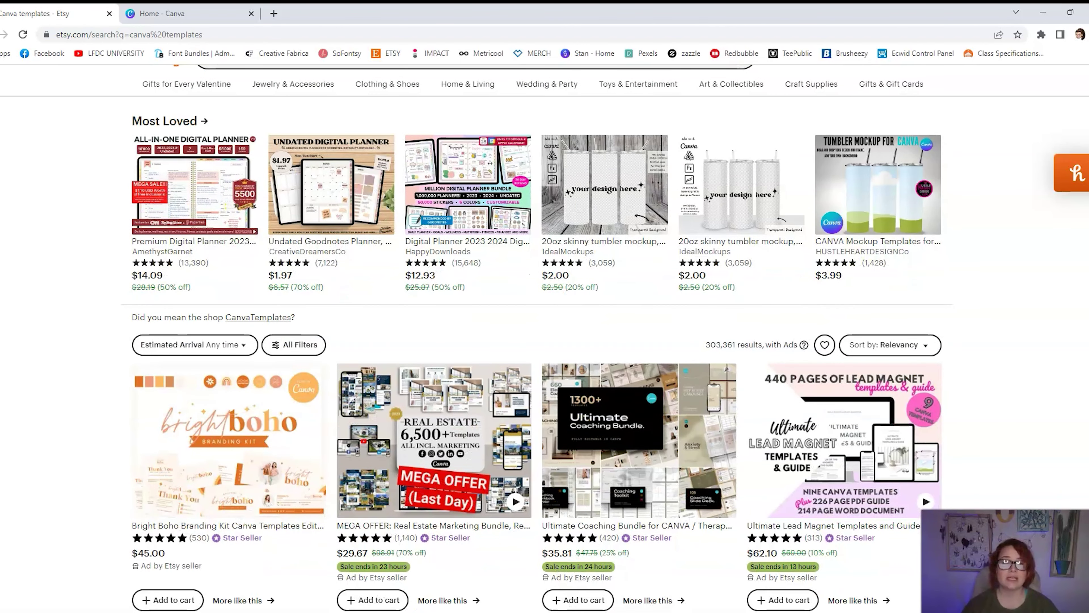
pyautogui.click(1071, 172)
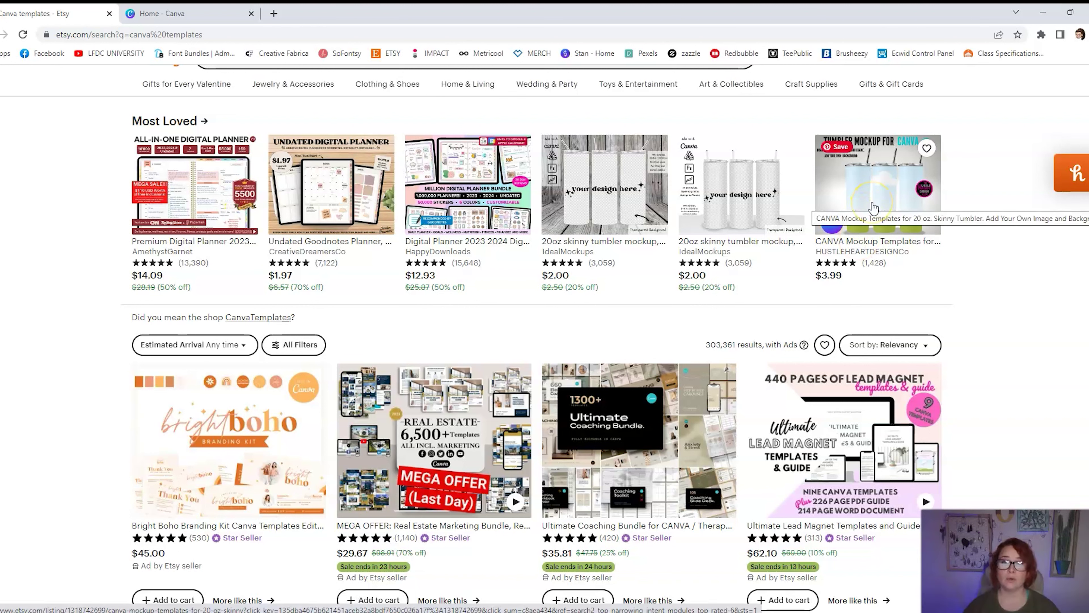
pyautogui.click(874, 193)
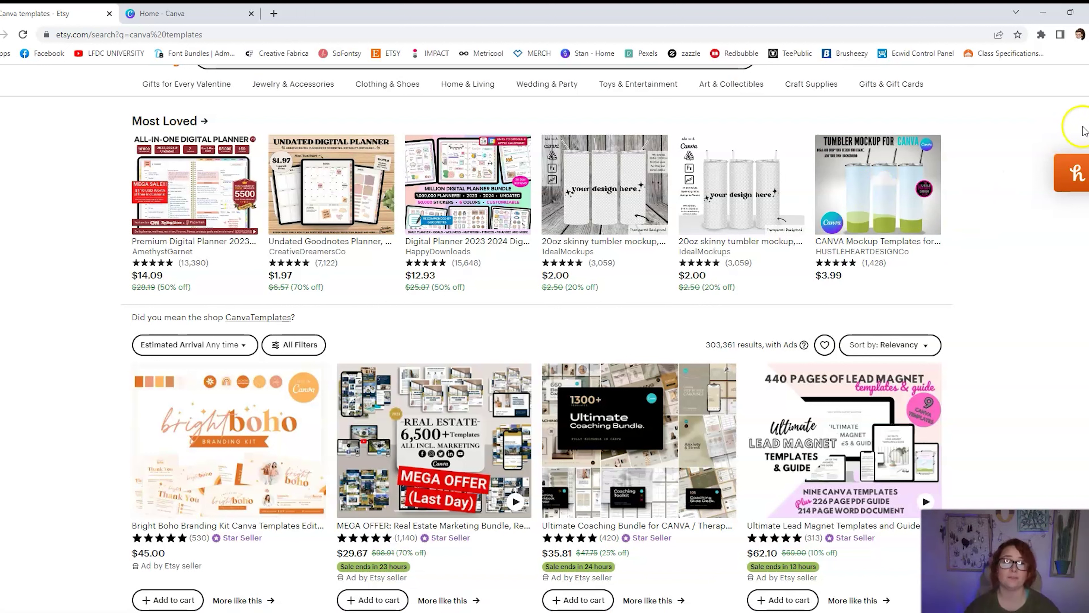
pyautogui.scroll(-6, 545, 339)
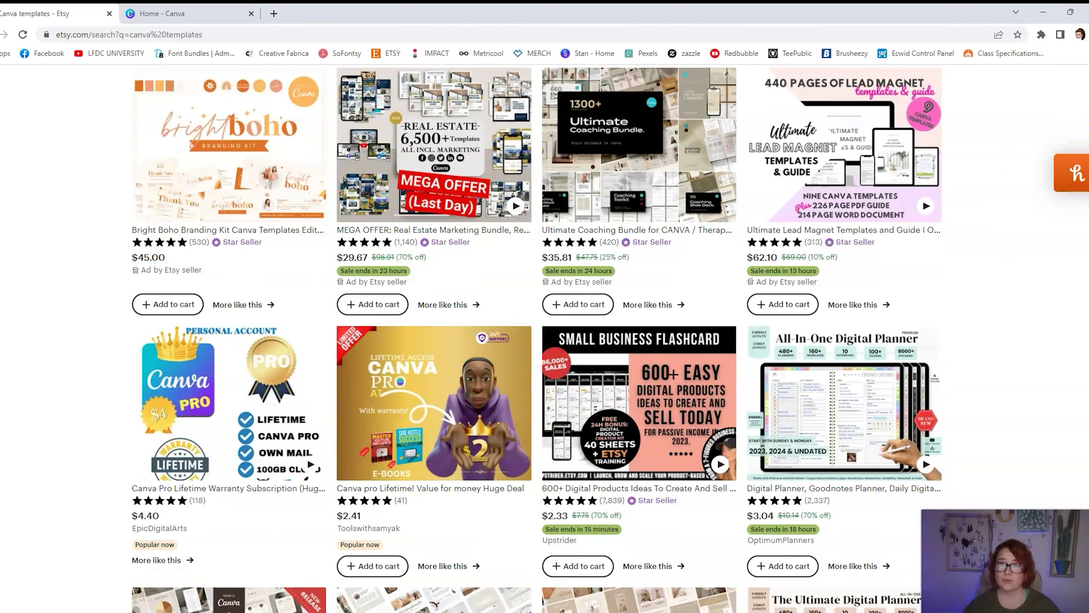
pyautogui.click(1059, 174)
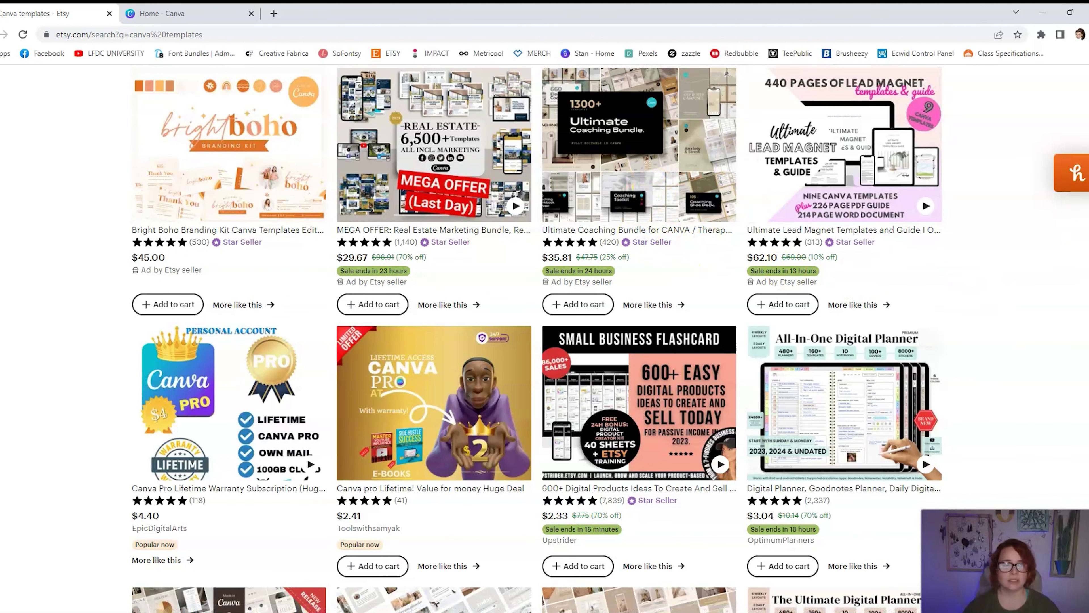
pyautogui.scroll(-1, 544, 339)
pyautogui.scroll(-5, 718, 471)
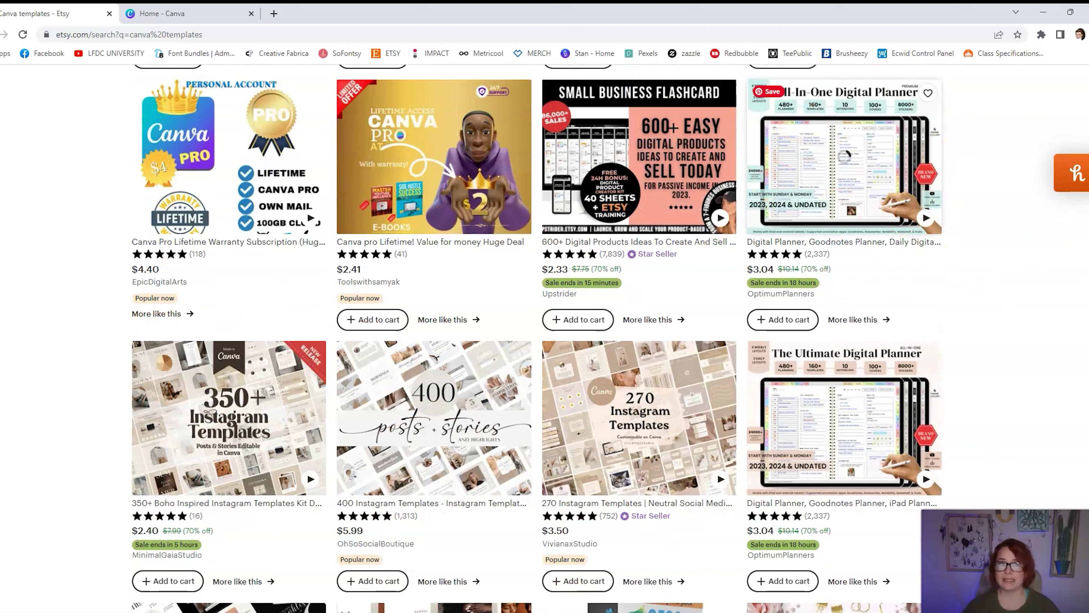
pyautogui.scroll(-13, 717, 472)
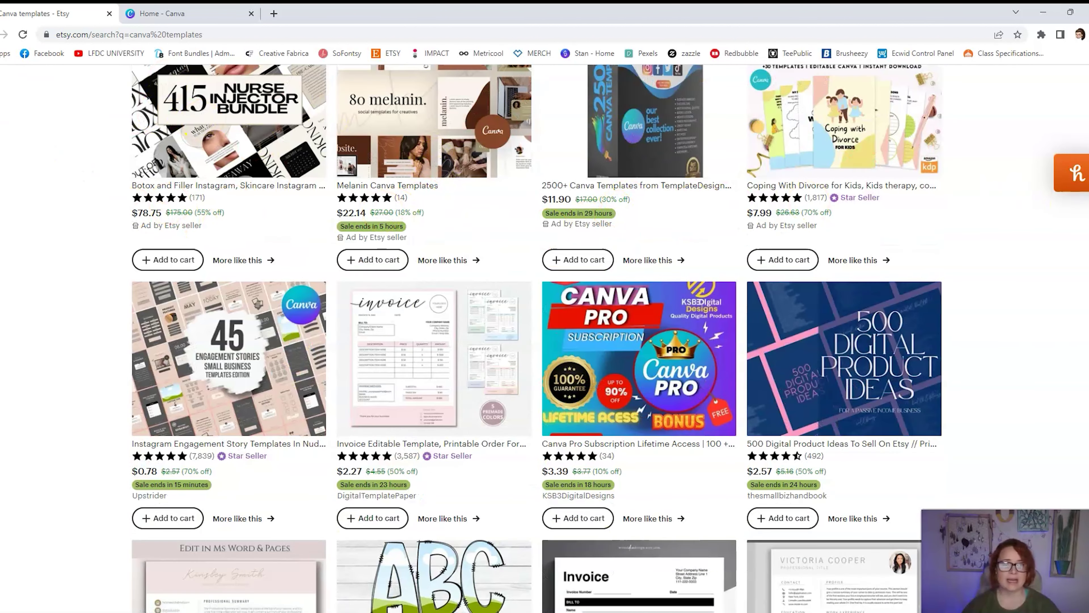
pyautogui.scroll(-6, 545, 339)
pyautogui.scroll(-4, 537, 339)
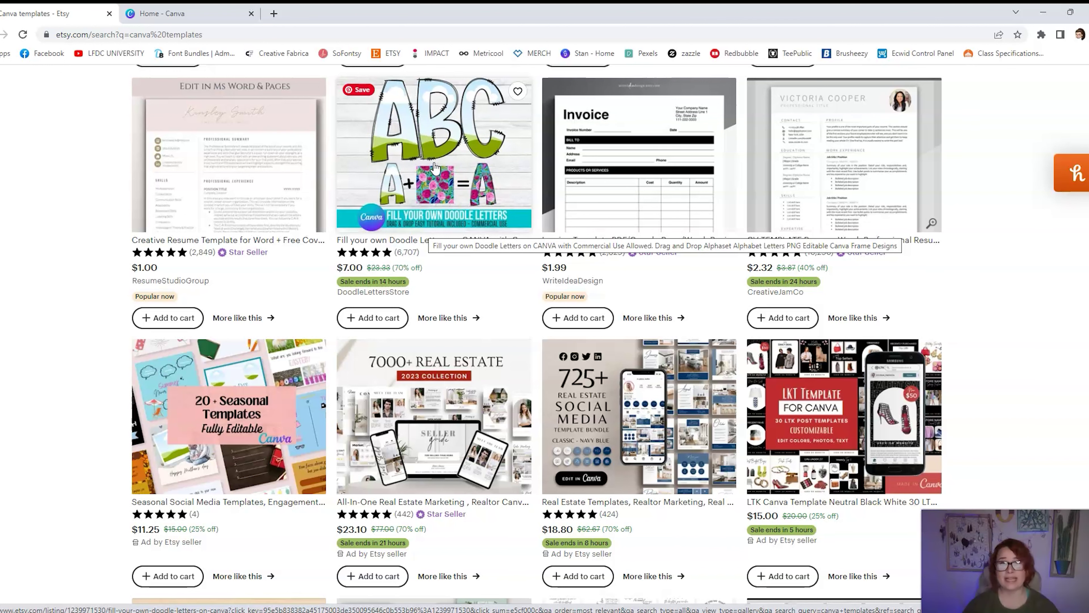
pyautogui.scroll(-10, 669, 159)
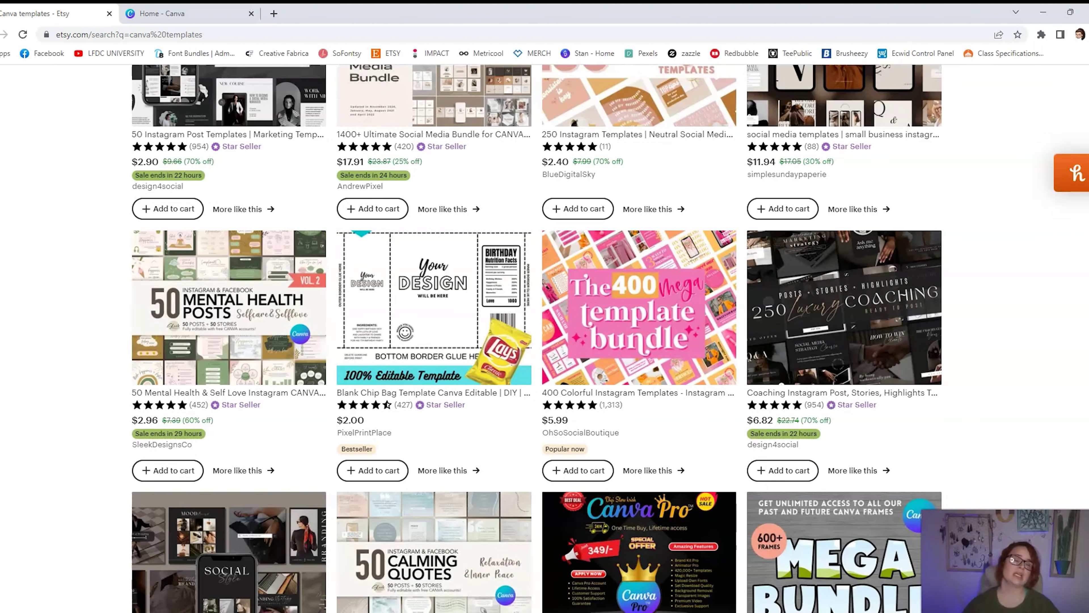
pyautogui.scroll(5, 536, 339)
pyautogui.scroll(15, 536, 339)
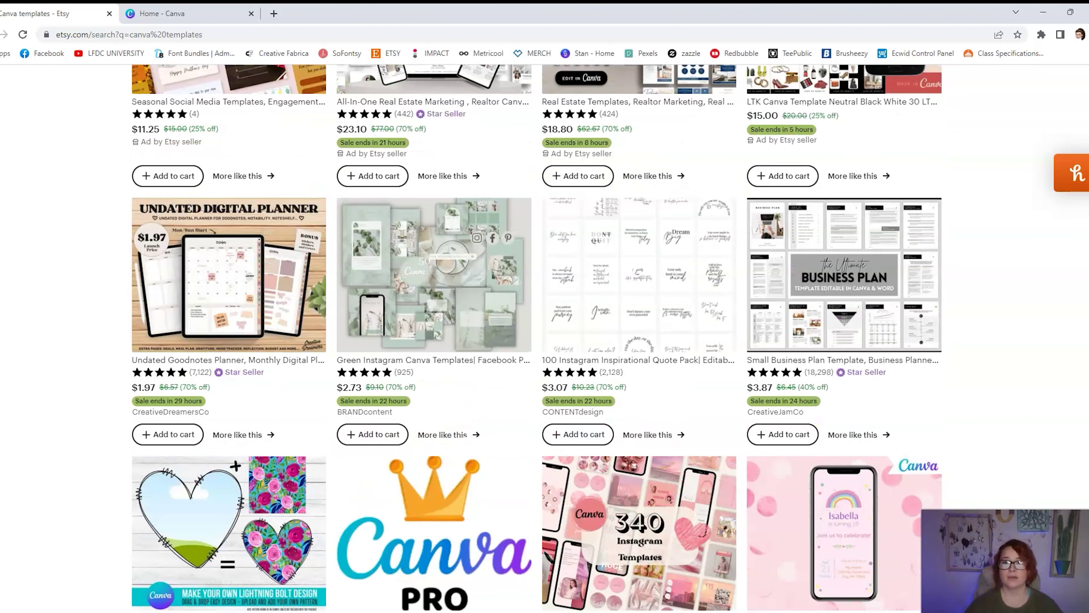
pyautogui.scroll(15, 537, 339)
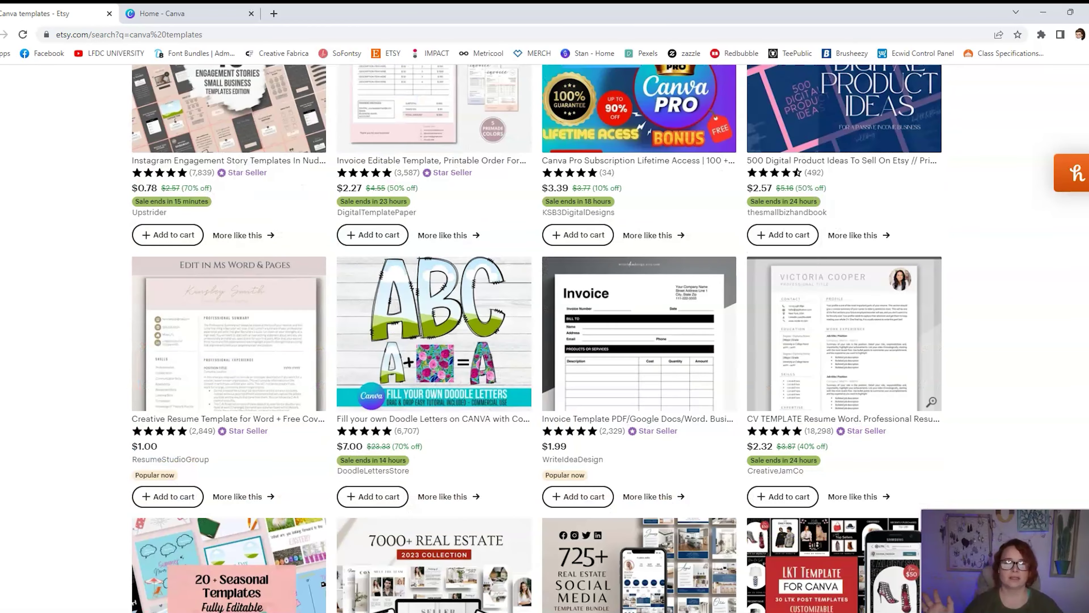
pyautogui.scroll(15, 717, 133)
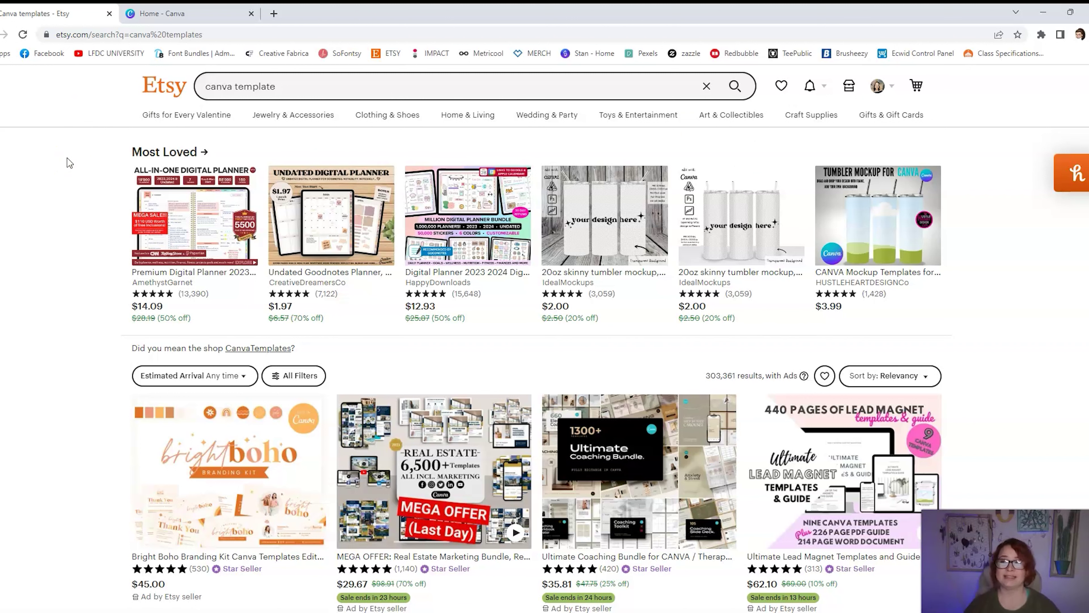
pyautogui.click(100, 117)
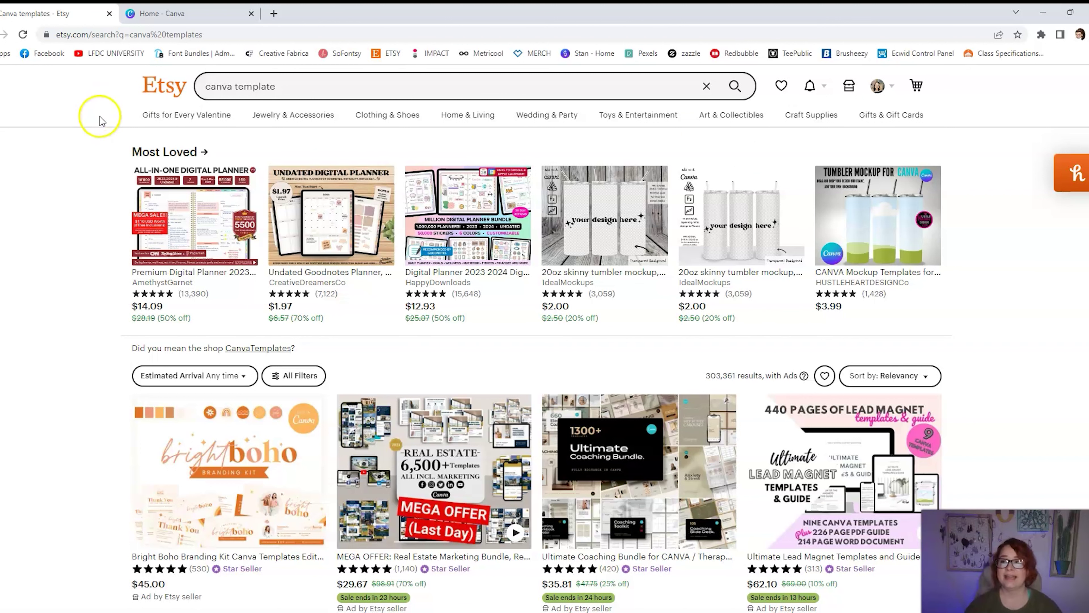
# Switch to Canva and search its template library for "stories"
pyautogui.click(166, 6)
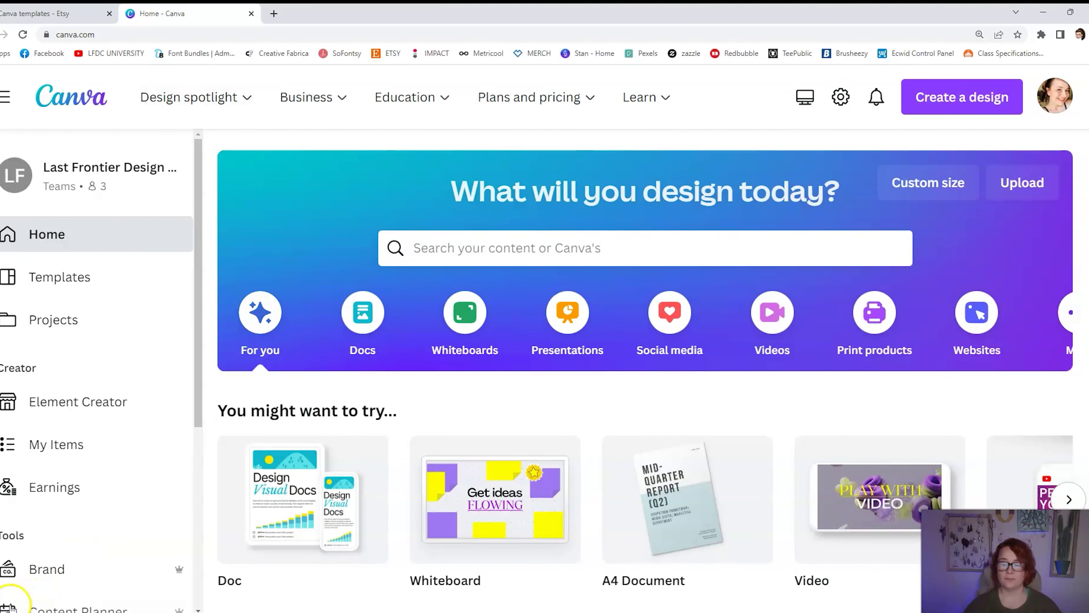
pyautogui.click(578, 242)
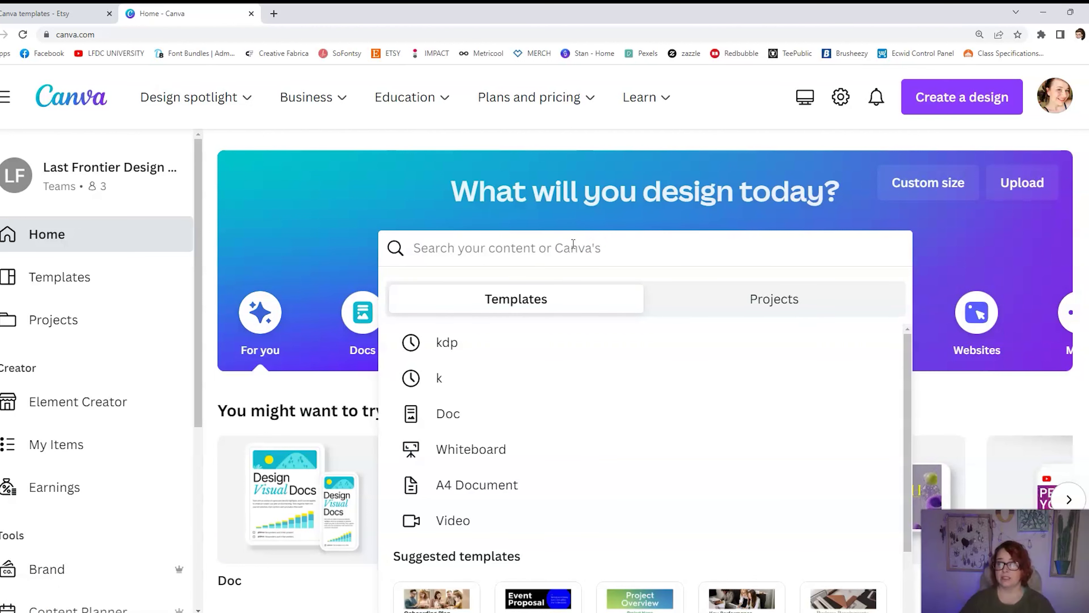
pyautogui.write('stories')
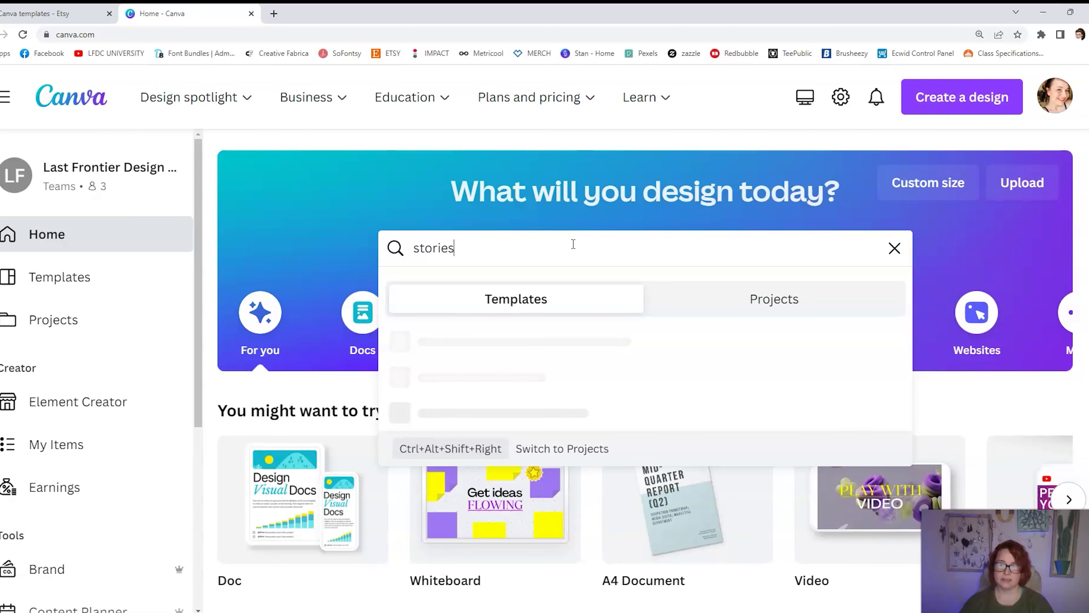
pyautogui.press('Return')
# Browse the Stories template results to examine their layouts, quote designs and photo styles
pyautogui.scroll(-5, 652, 369)
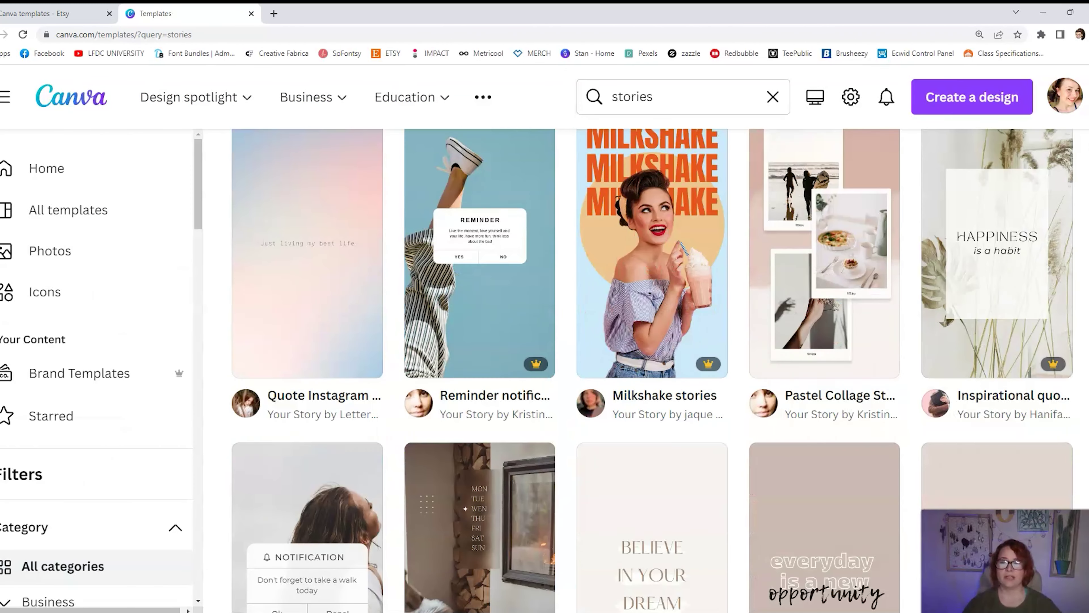
pyautogui.scroll(5, 652, 369)
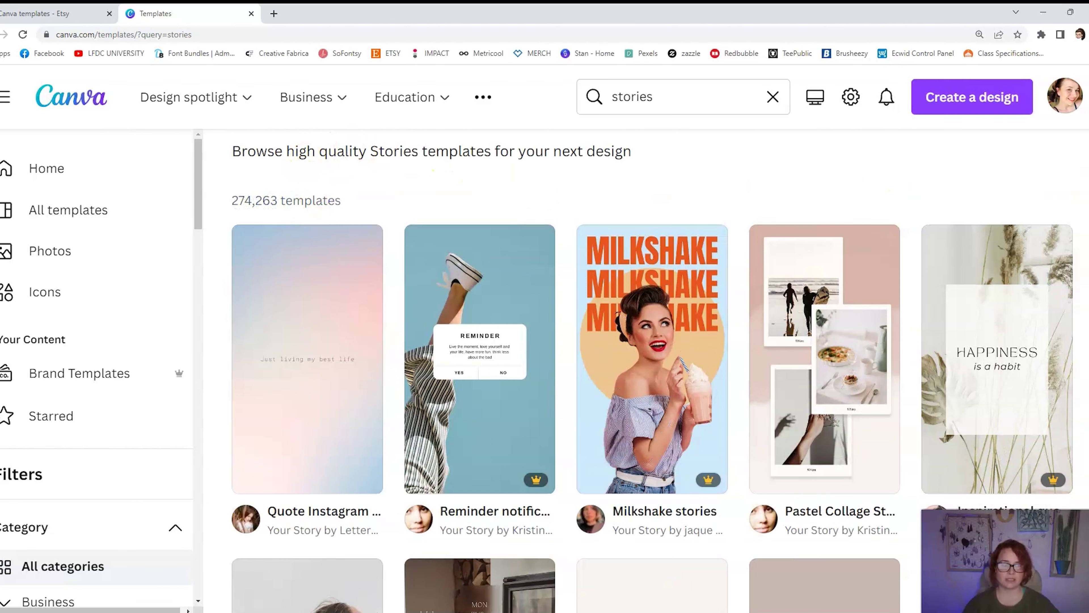
pyautogui.scroll(-2, 1081, 185)
pyautogui.scroll(-1, 652, 370)
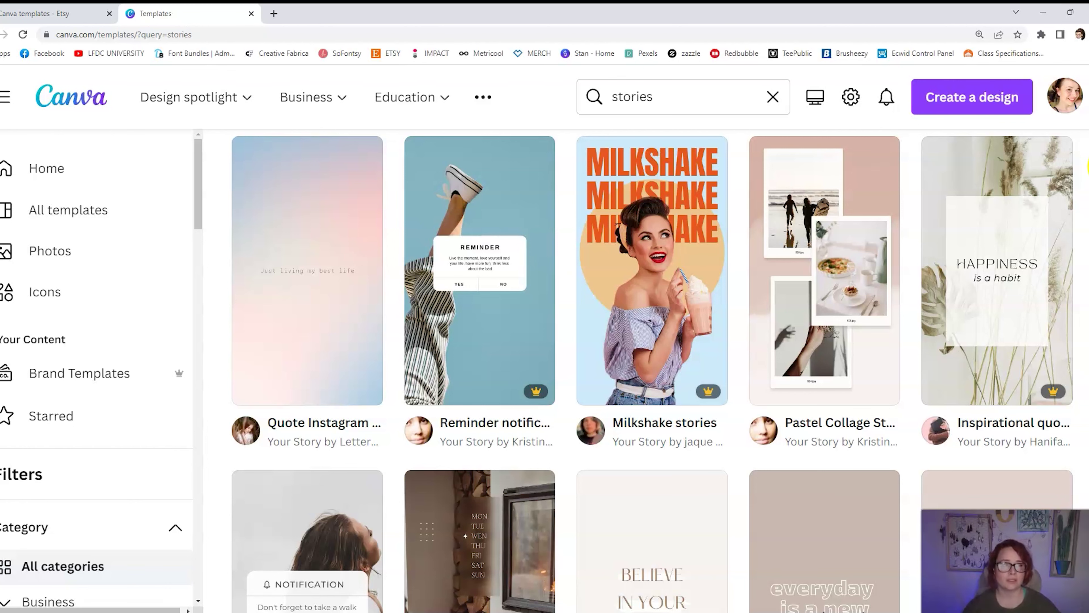
pyautogui.scroll(-2, 652, 369)
pyautogui.scroll(-3, 652, 369)
pyautogui.scroll(9, 652, 369)
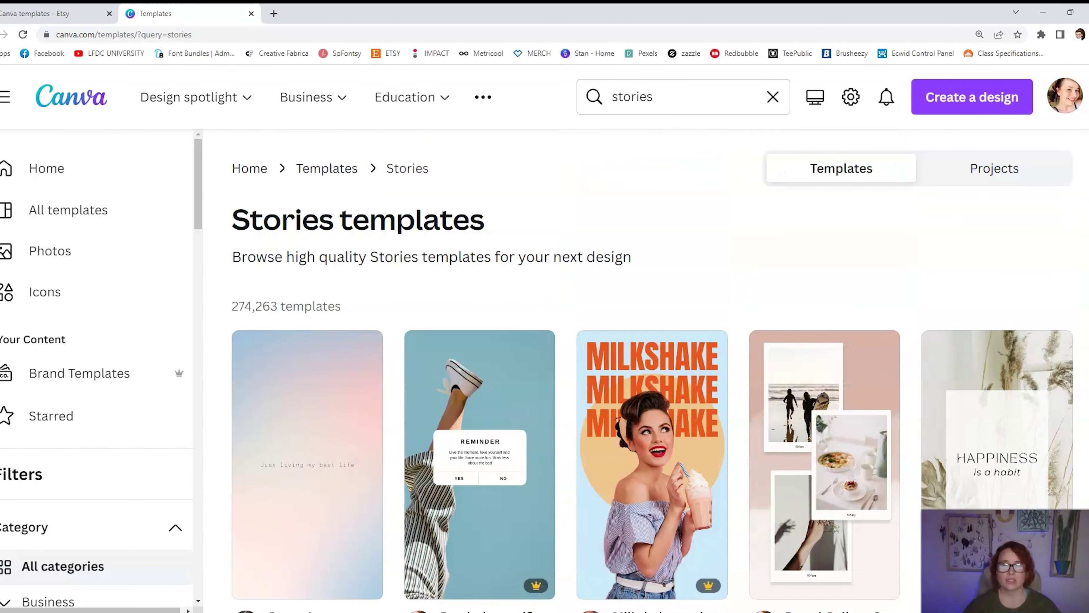
pyautogui.scroll(-3, 652, 369)
pyautogui.scroll(-1, 652, 369)
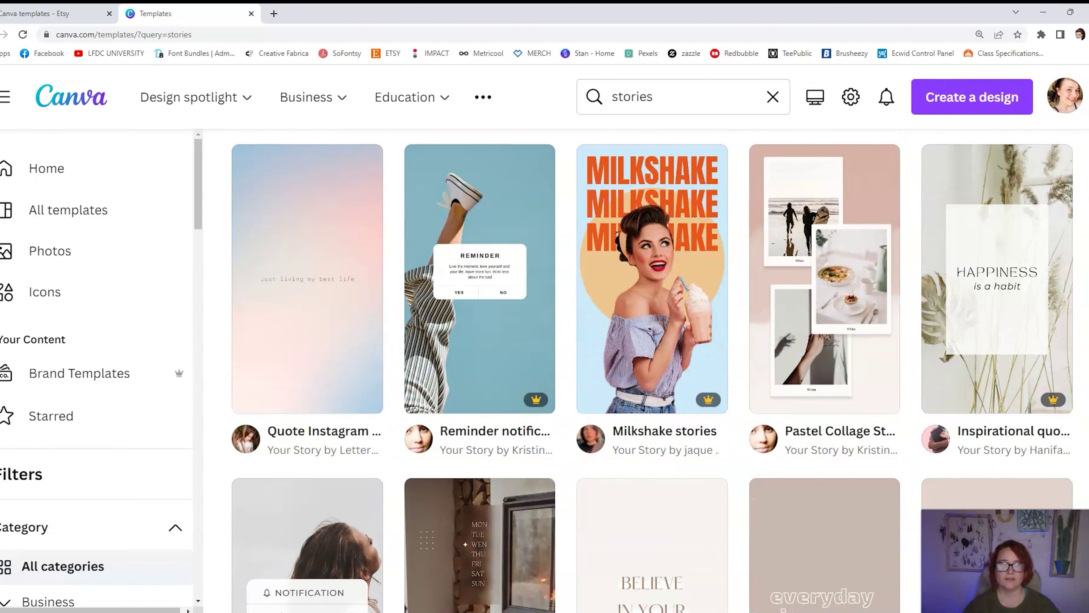
pyautogui.scroll(-3, 652, 369)
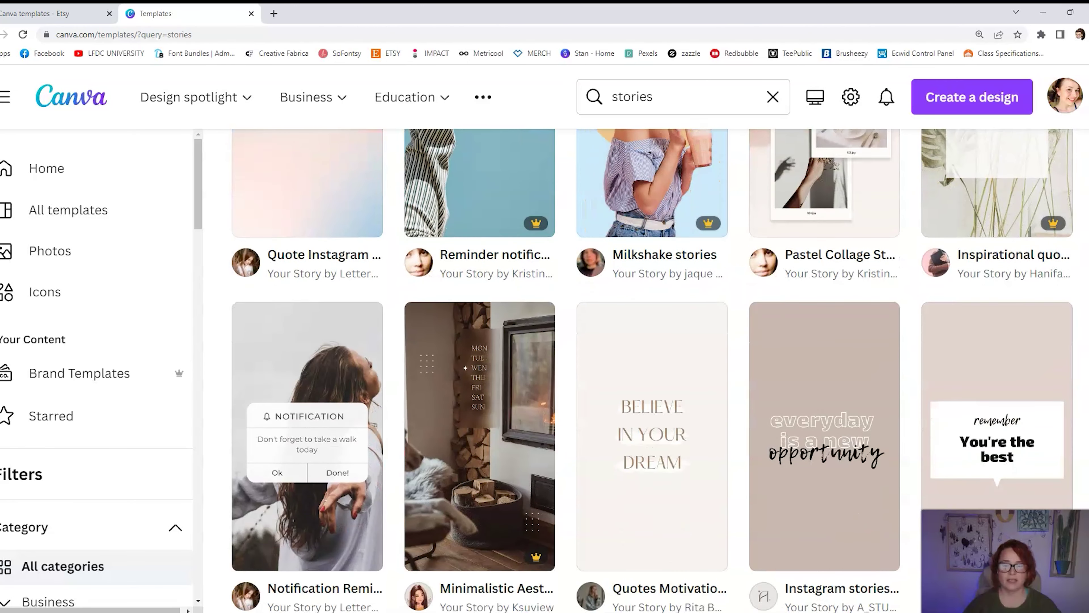
pyautogui.scroll(-1, 652, 369)
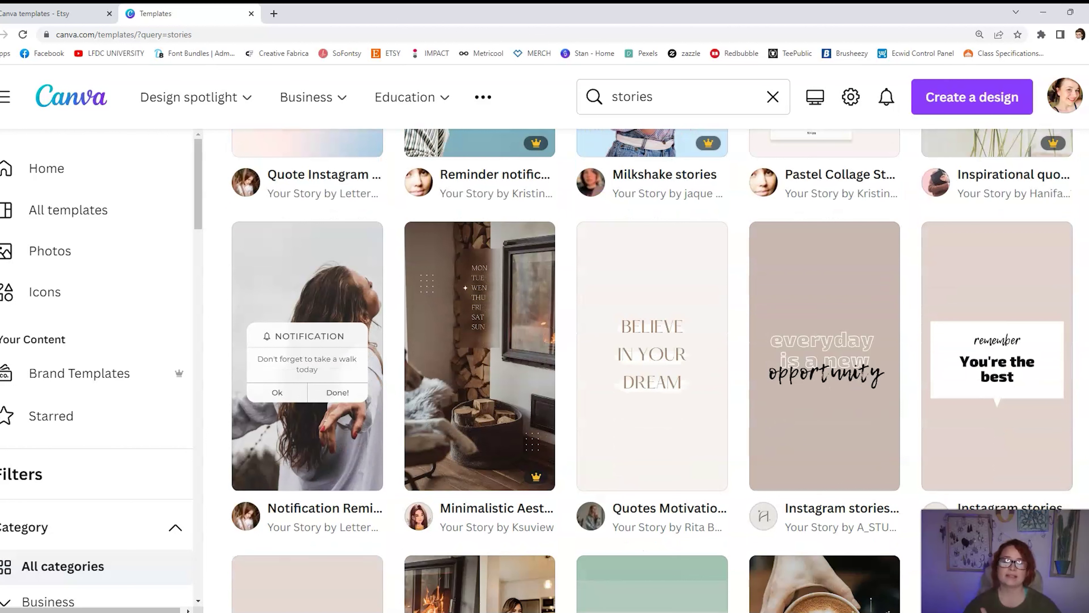
pyautogui.moveTo(825, 342)
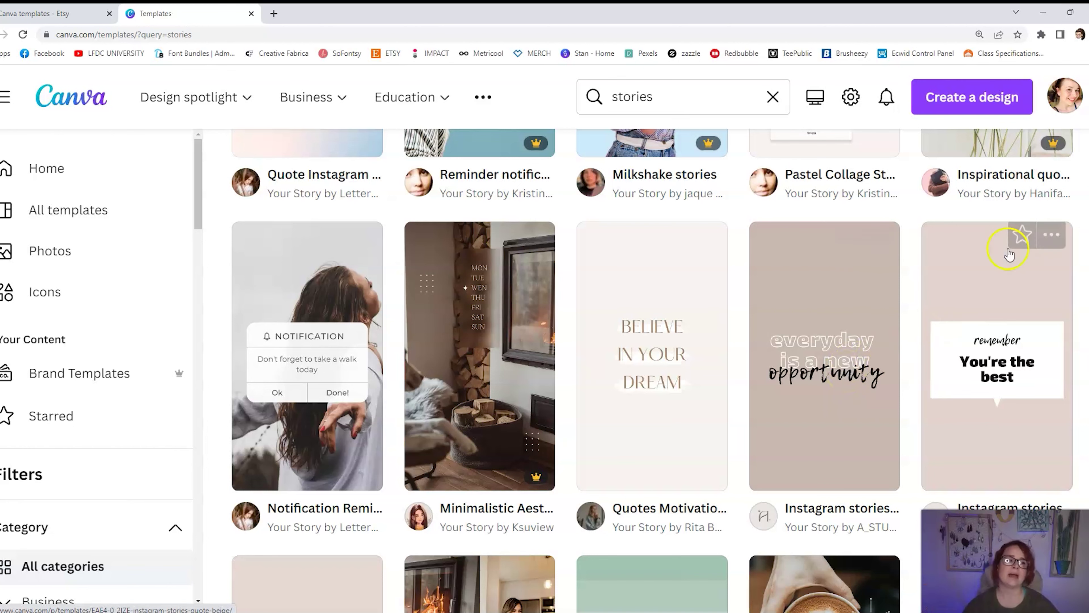
pyautogui.scroll(-8, 652, 369)
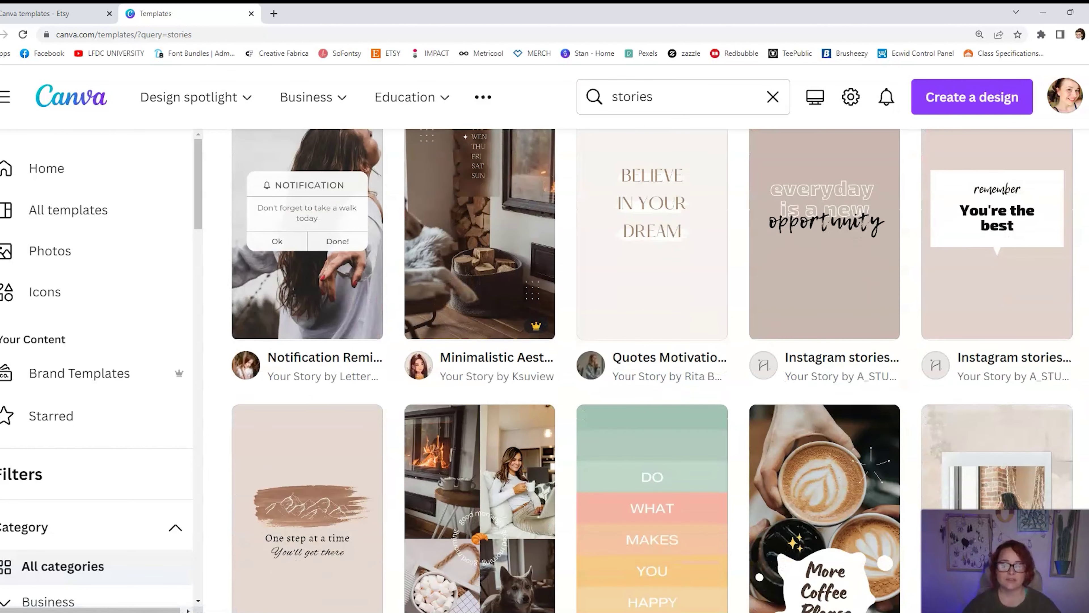
pyautogui.scroll(-8, 652, 369)
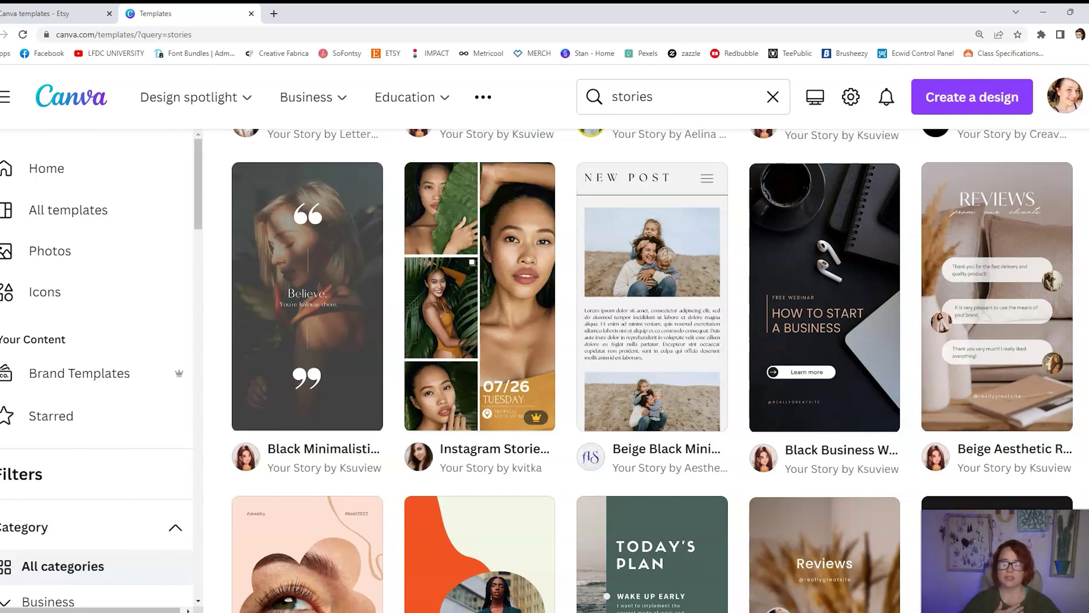
# Return to the beginning of the Stories results and open the Quote Instagram Story Modern Minimalist Template for customizing
pyautogui.scroll(15, 652, 369)
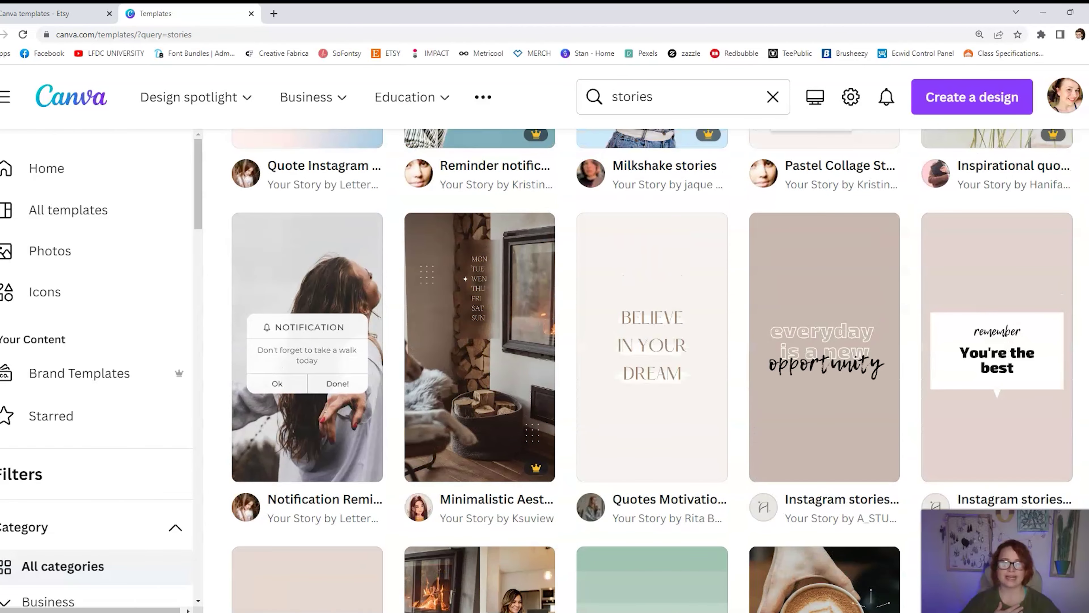
pyautogui.scroll(6, 652, 369)
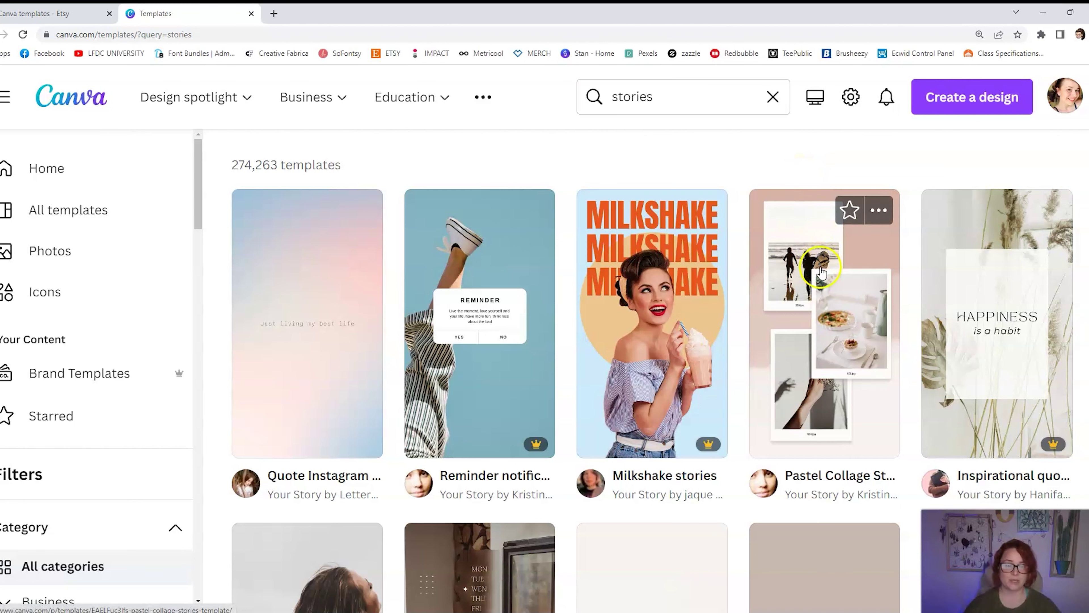
pyautogui.click(322, 292)
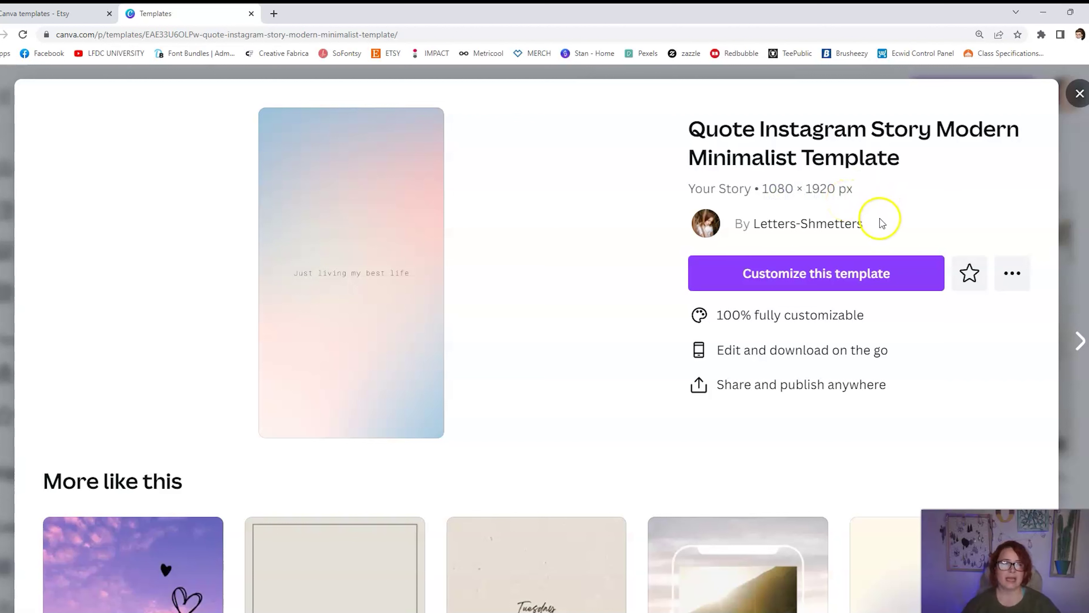
pyautogui.click(844, 274)
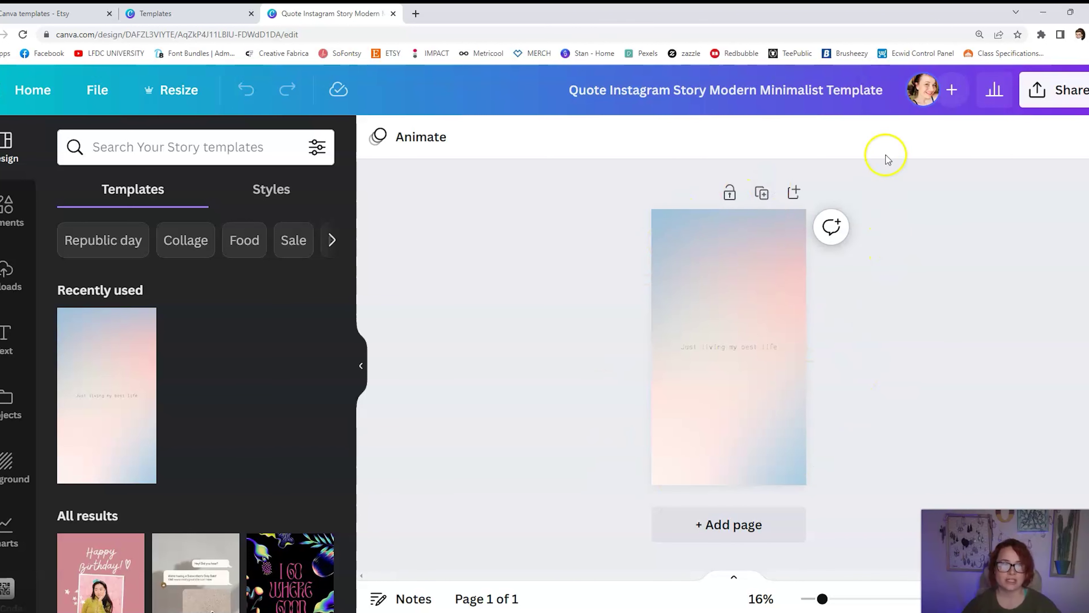
# Rename the design as "Strawberry Cow Social Media Template"
pyautogui.click(882, 94)
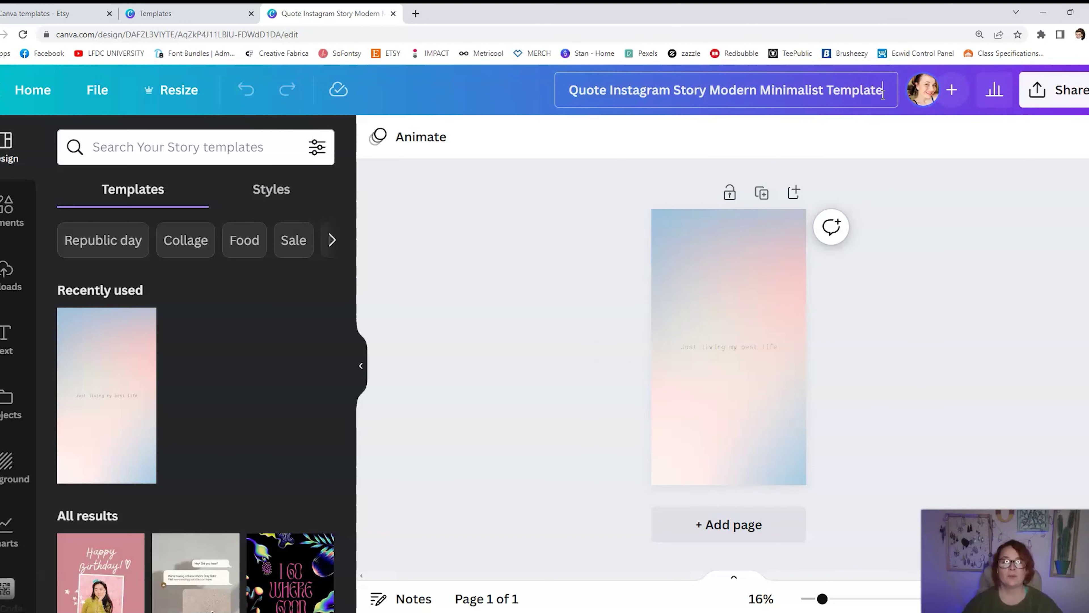
pyautogui.click(883, 91)
pyautogui.click(794, 205)
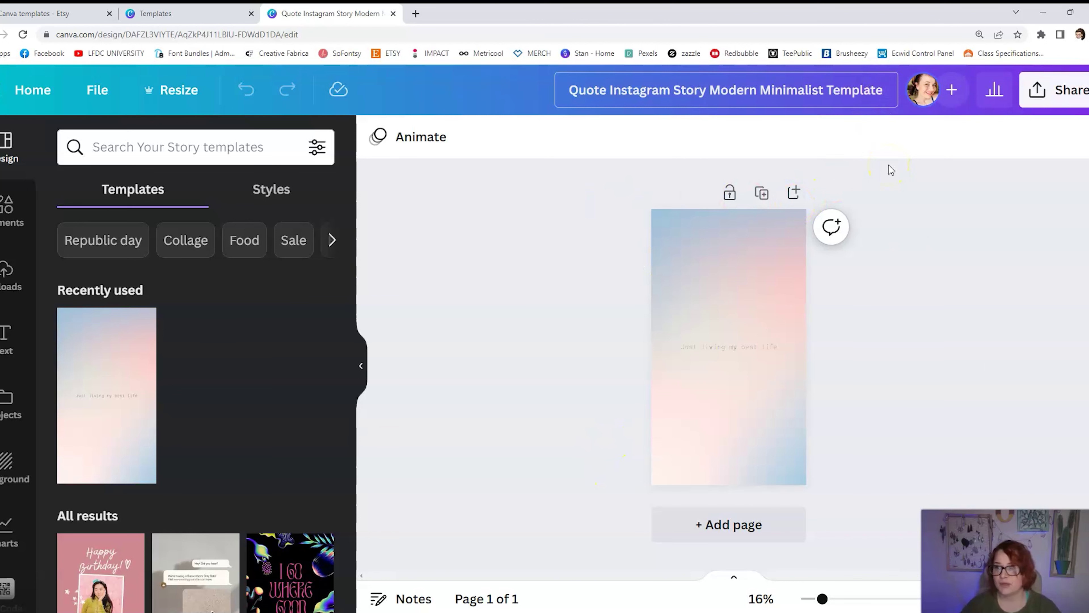
pyautogui.moveTo(885, 91); pyautogui.dragTo(553, 97)
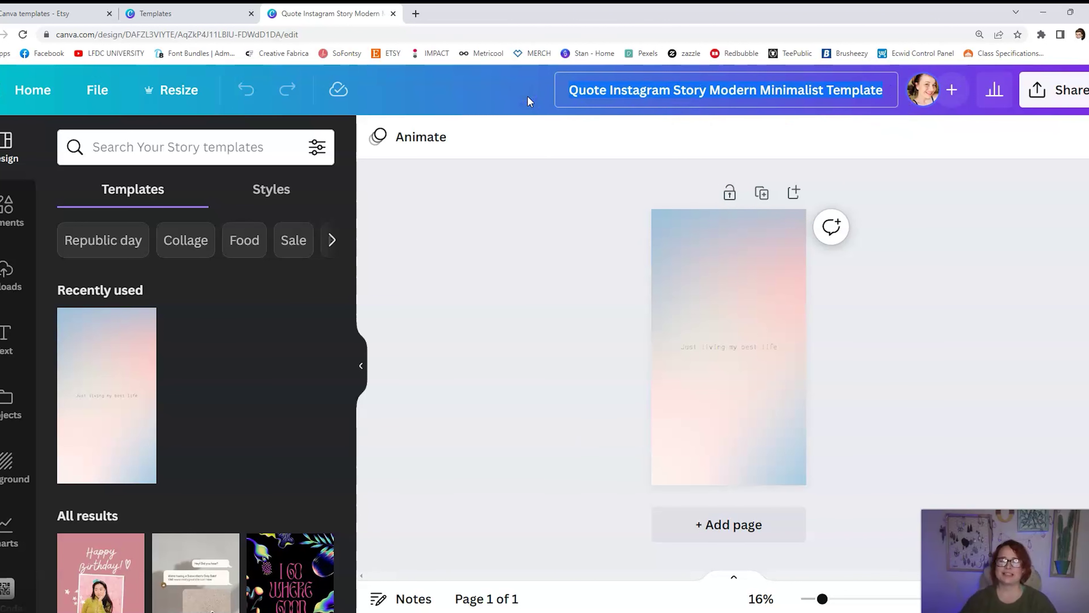
pyautogui.write('S')
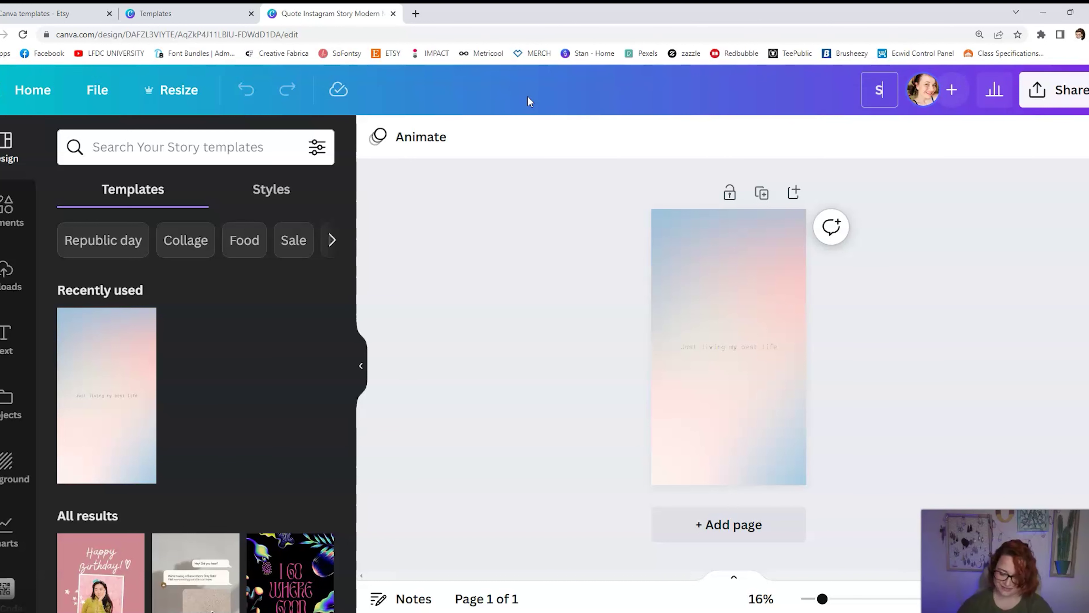
pyautogui.write('trawberry')
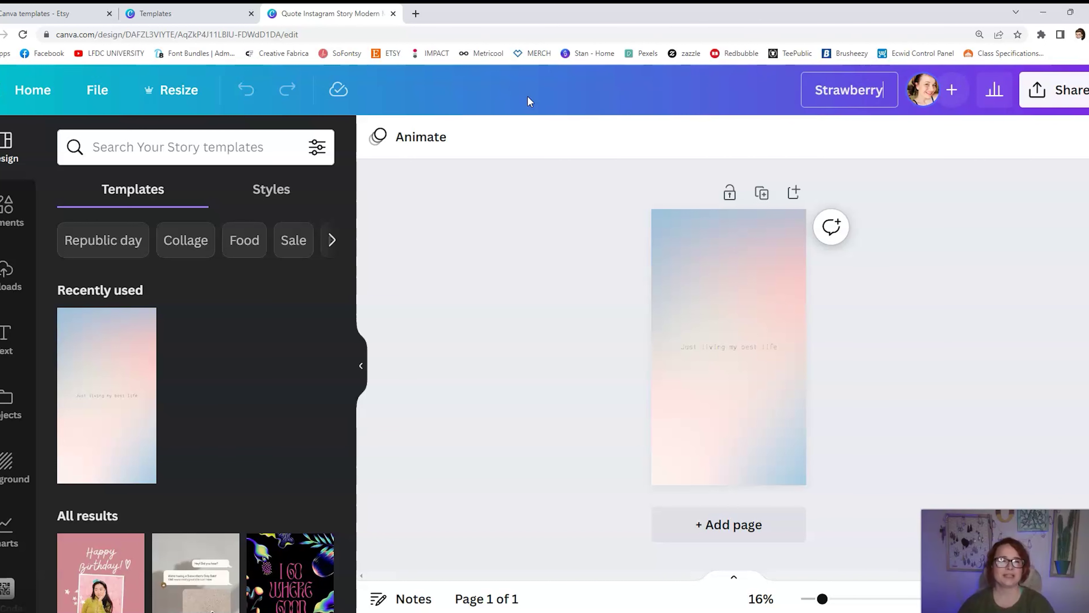
pyautogui.write(' Co')
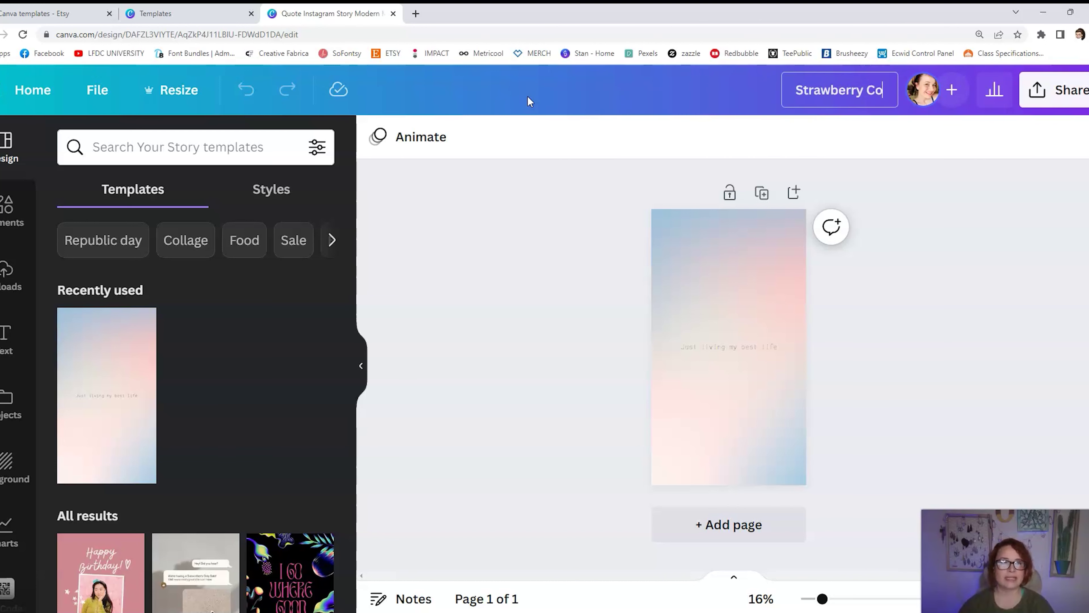
pyautogui.write('w Socia')
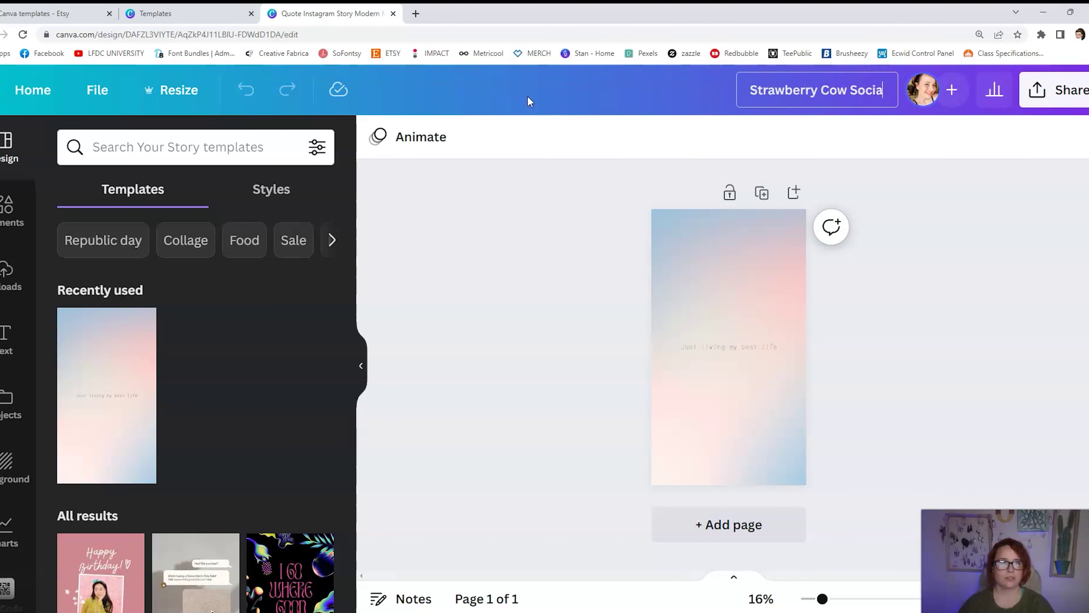
pyautogui.write('l Media')
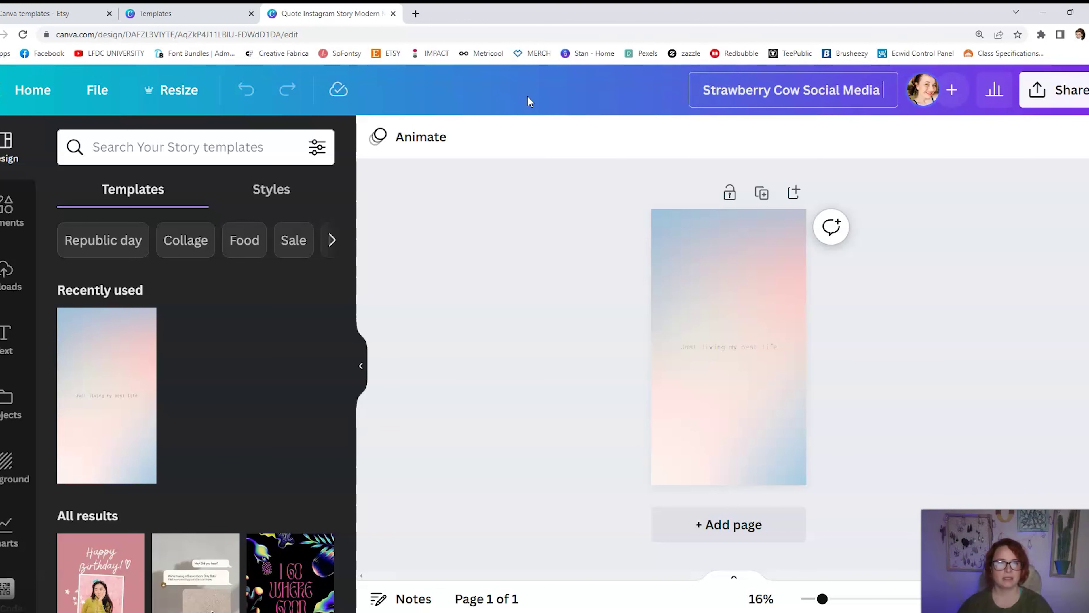
pyautogui.write(' Temp')
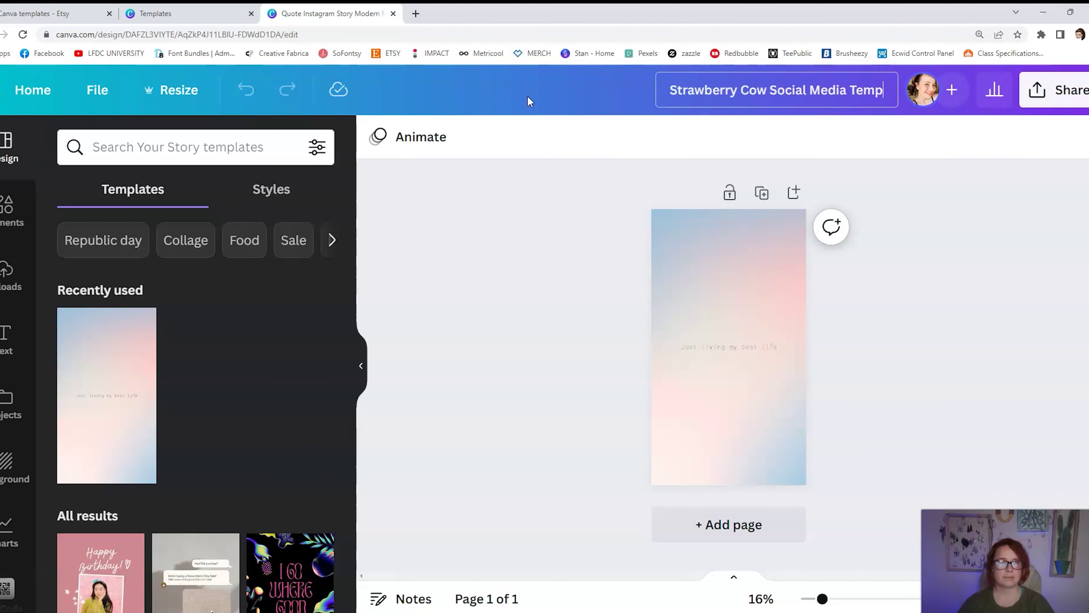
pyautogui.write('late')
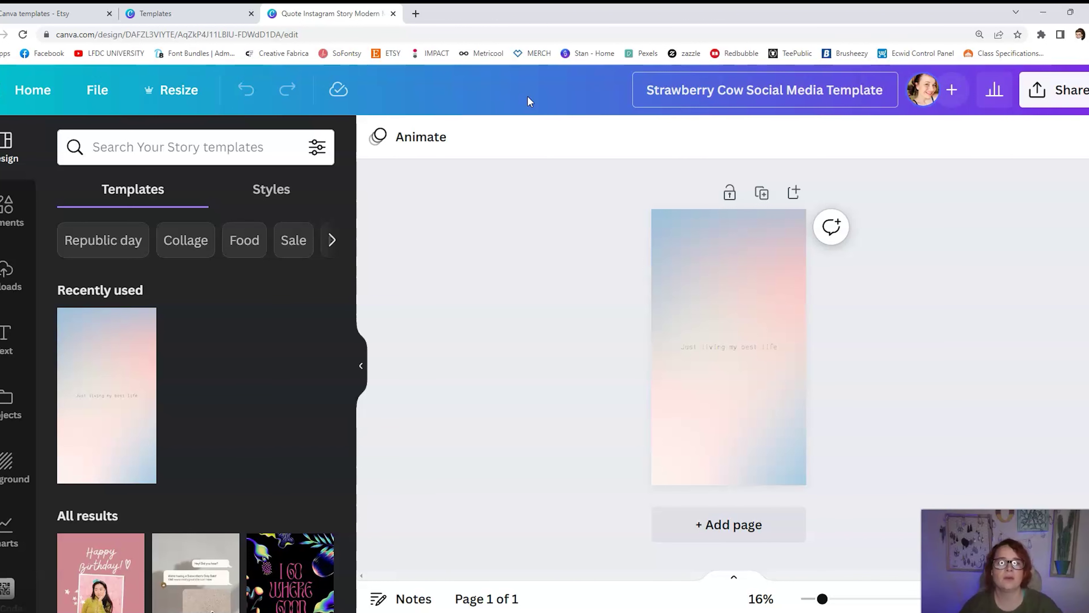
pyautogui.click(524, 97)
# Browse the suggested Your Story templates beside the design to examine their layouts, sale designs and photo styles
pyautogui.scroll(-5, 349, 337)
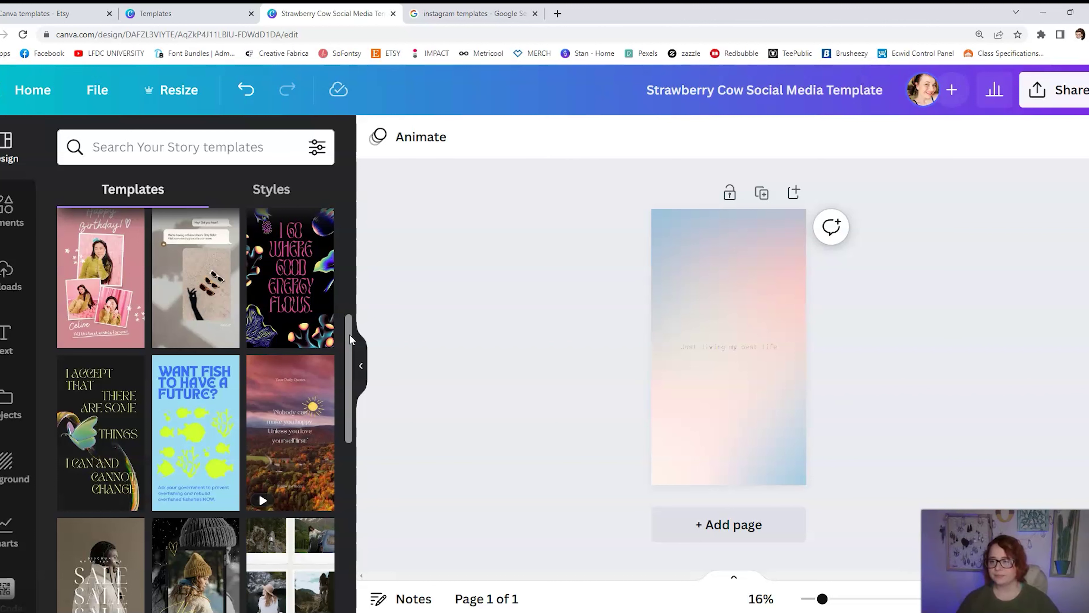
pyautogui.moveTo(350, 334); pyautogui.dragTo(349, 325)
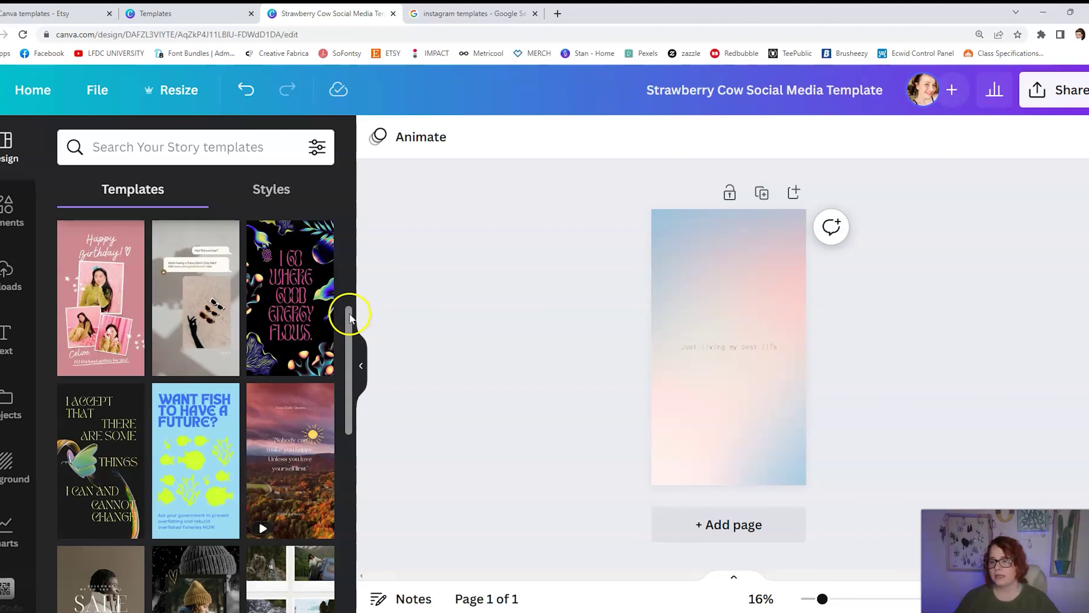
pyautogui.moveTo(349, 313); pyautogui.dragTo(337, 403)
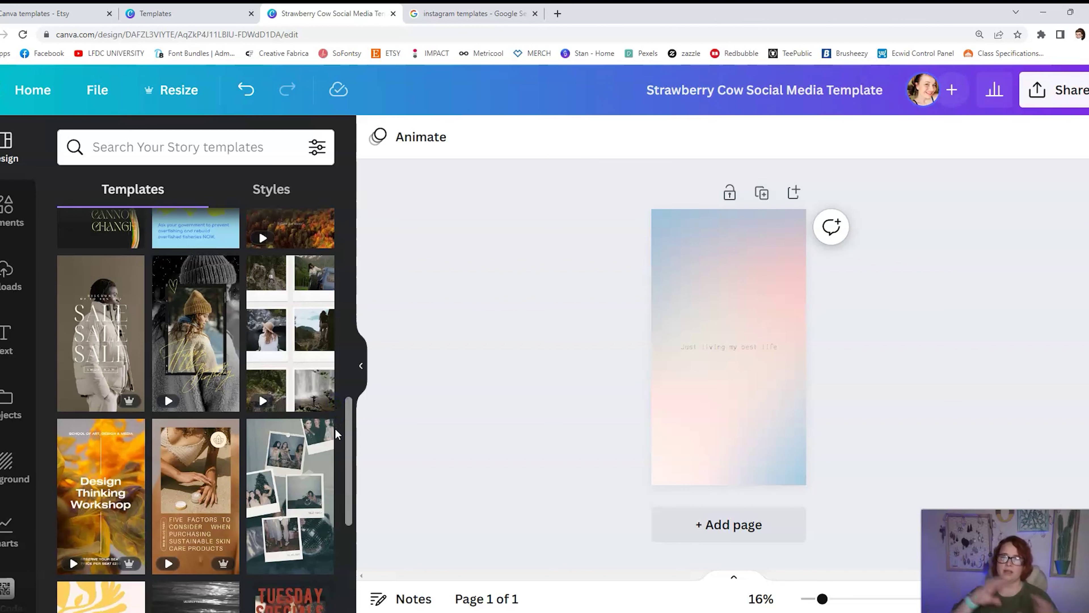
pyautogui.click(336, 413)
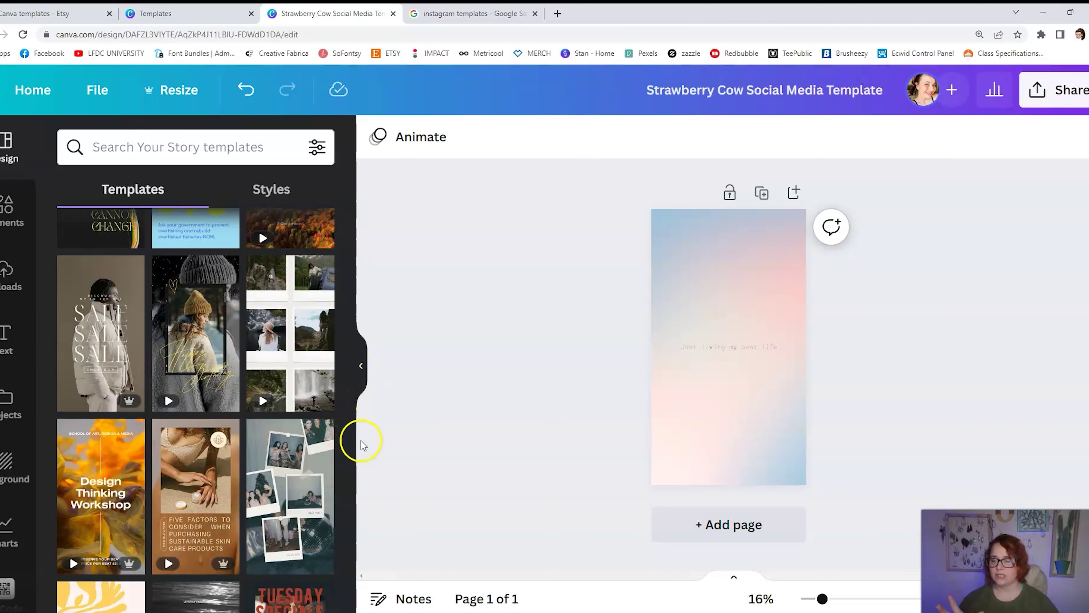
pyautogui.moveTo(349, 411); pyautogui.dragTo(355, 514)
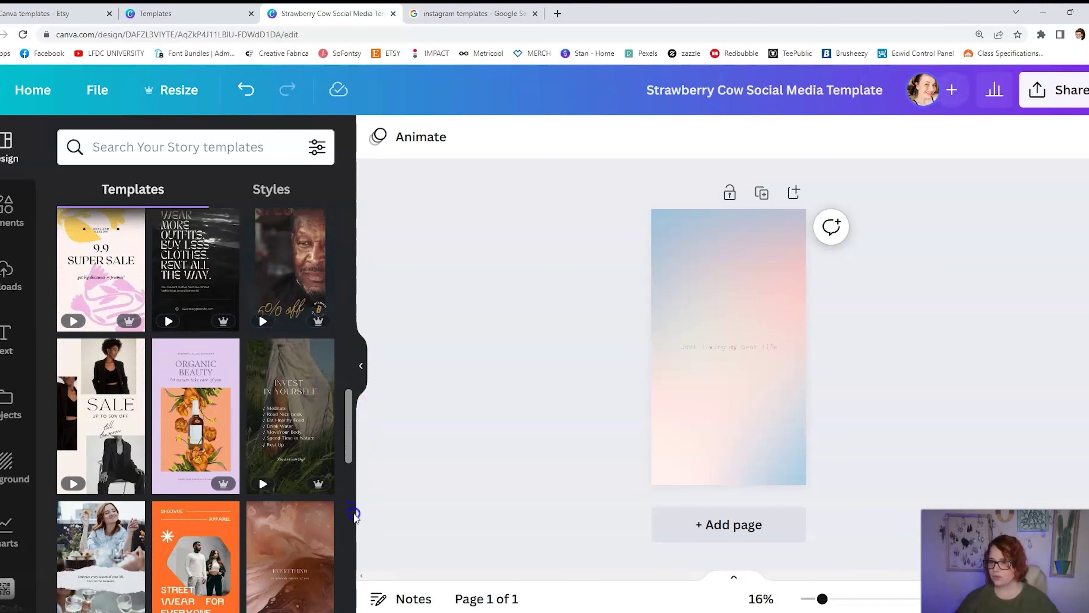
pyautogui.moveTo(348, 399)
pyautogui.mouseDown()
pyautogui.moveTo(349, 446)
pyautogui.moveTo(349, 400)
pyautogui.mouseUp()
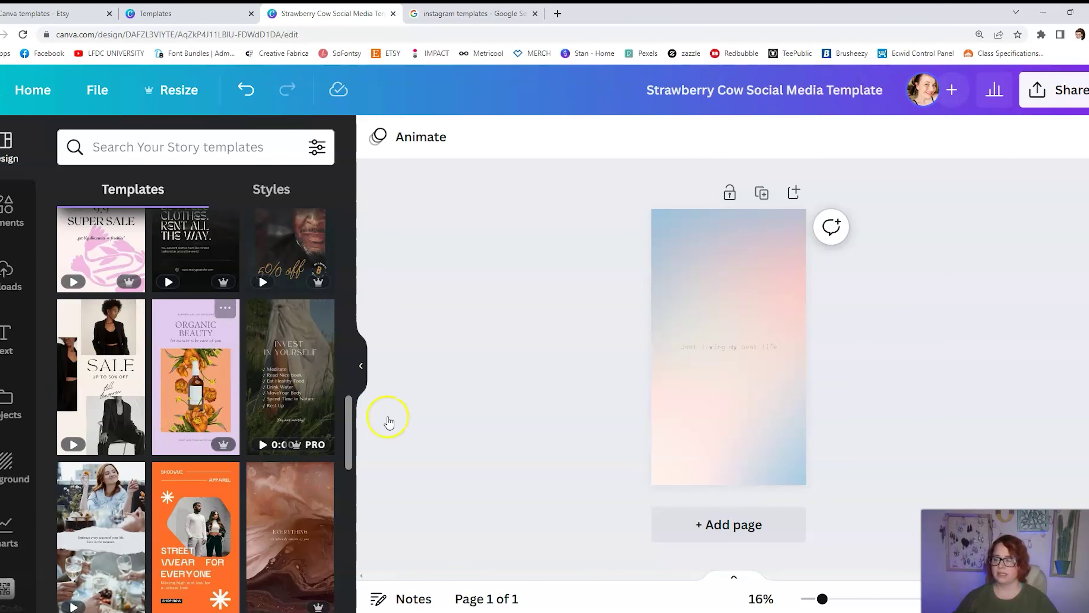
pyautogui.moveTo(351, 407); pyautogui.dragTo(353, 491)
# Delete the quote text and the gradient background image from the story page to leave it blank
pyautogui.click(764, 347)
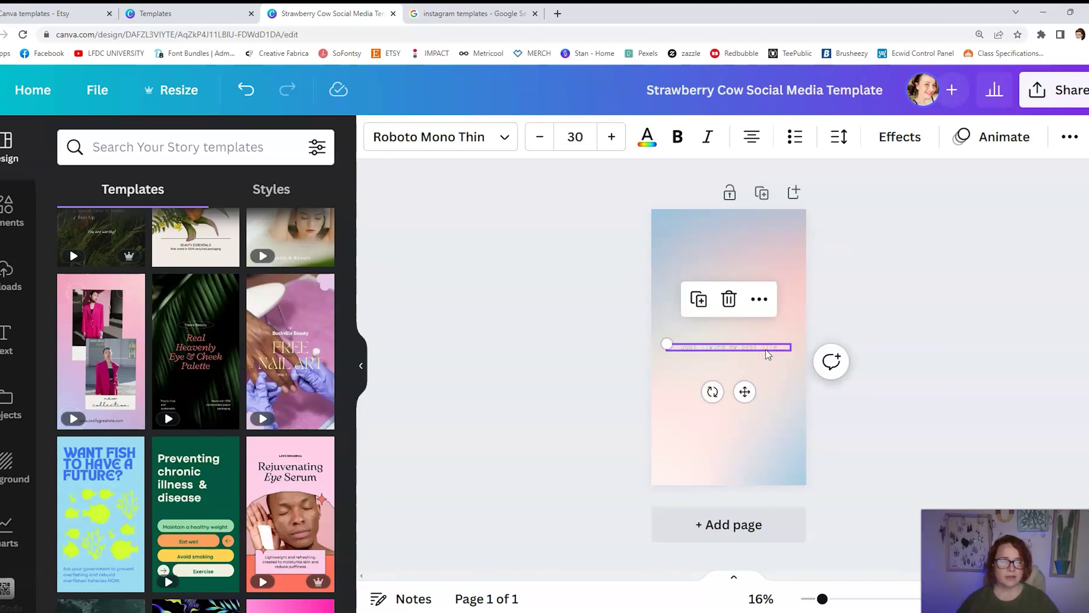
pyautogui.press('Delete')
pyautogui.click(753, 312)
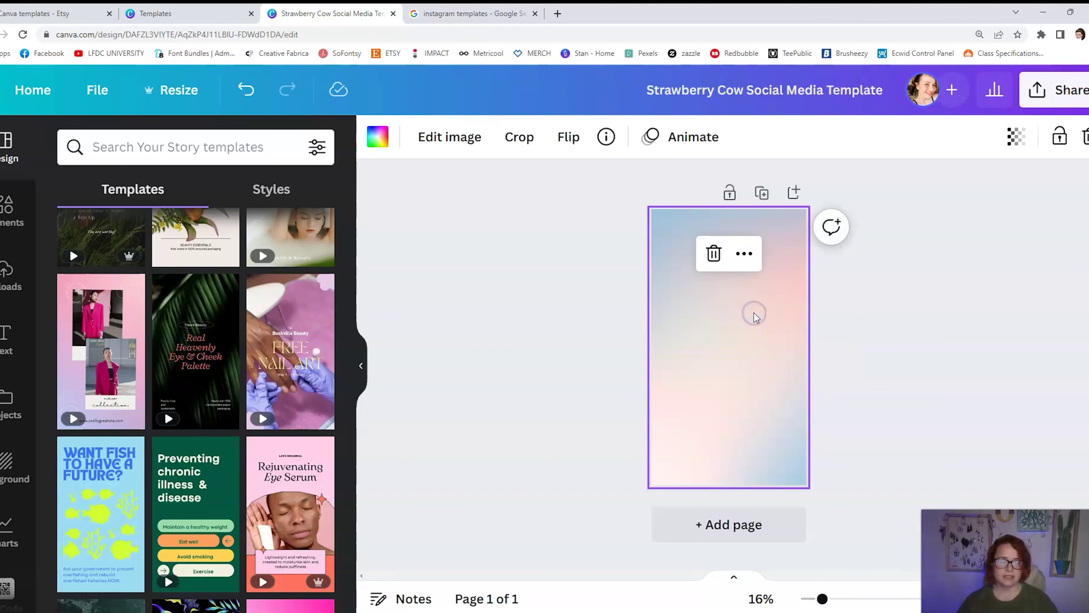
pyautogui.press('Delete')
pyautogui.click(697, 325)
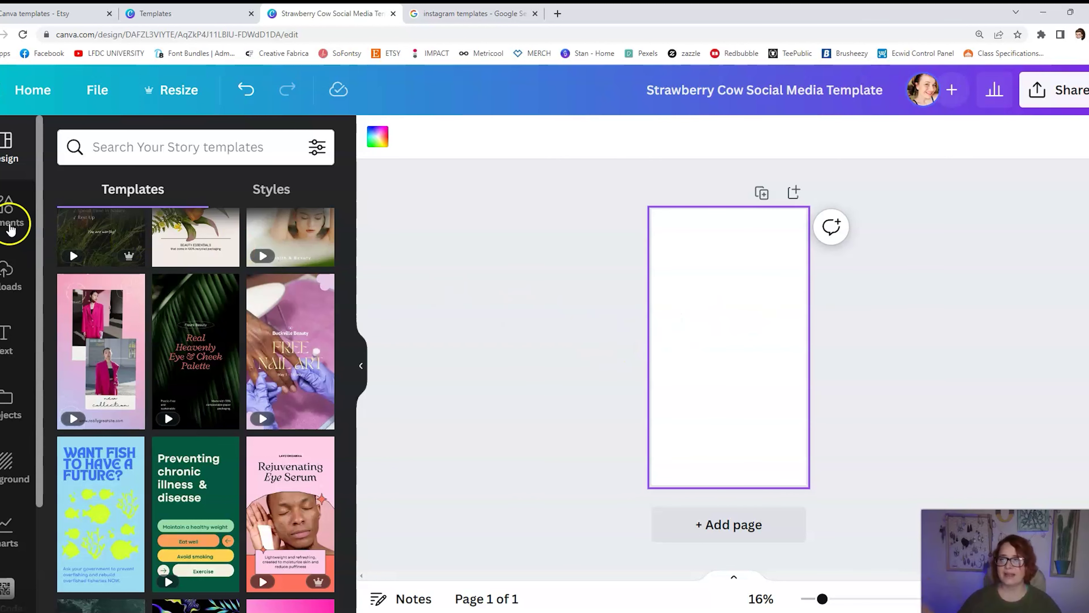
# Search the elements library for "strawberry cow", limit the results to graphics, and browse the cow illustrations
pyautogui.click(5, 208)
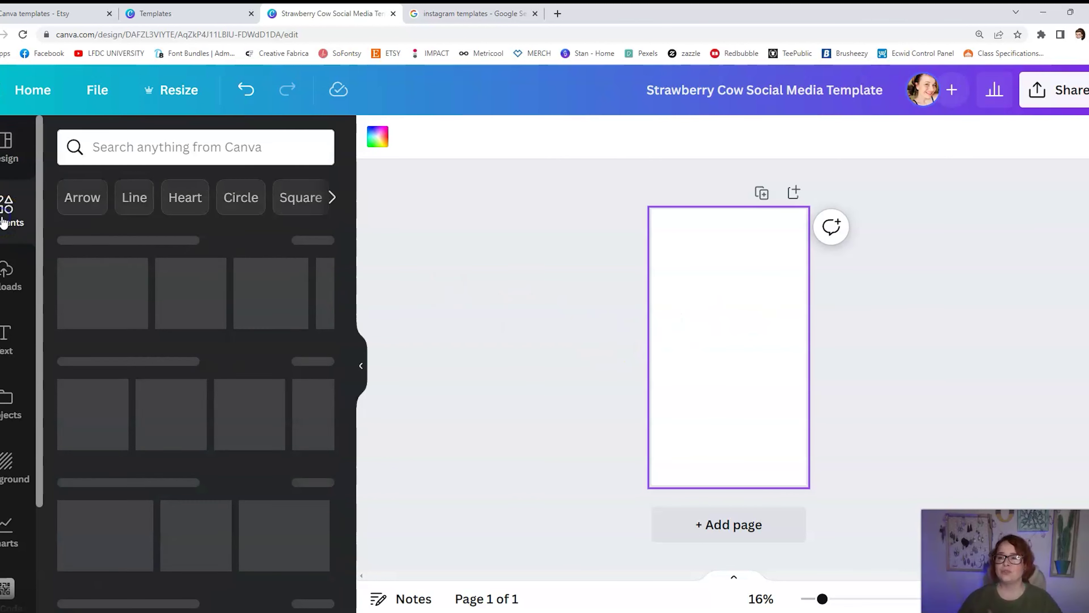
pyautogui.click(127, 149)
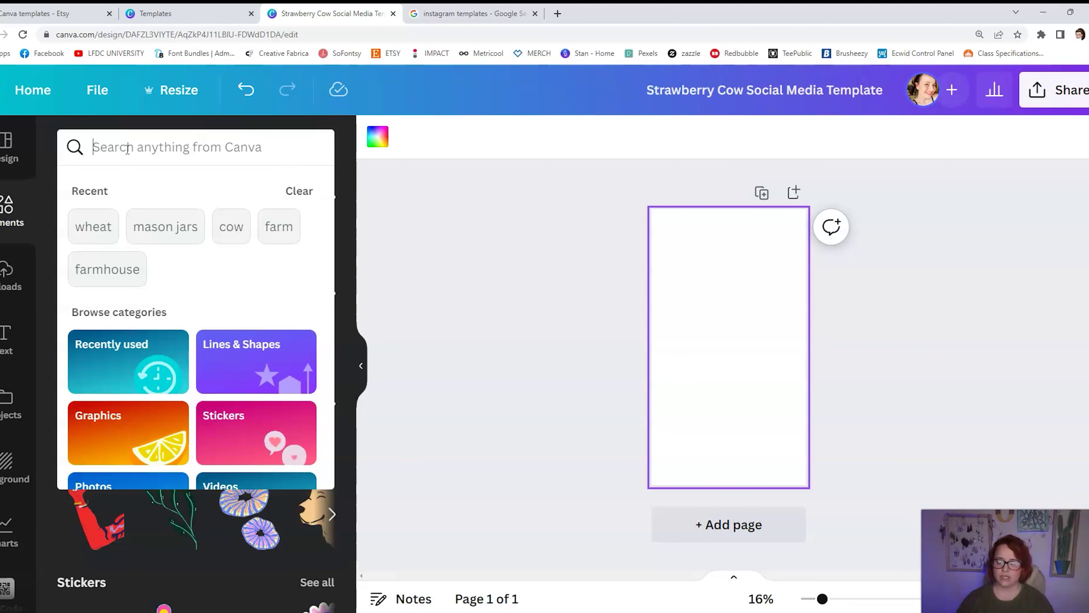
pyautogui.write('strawberry cow')
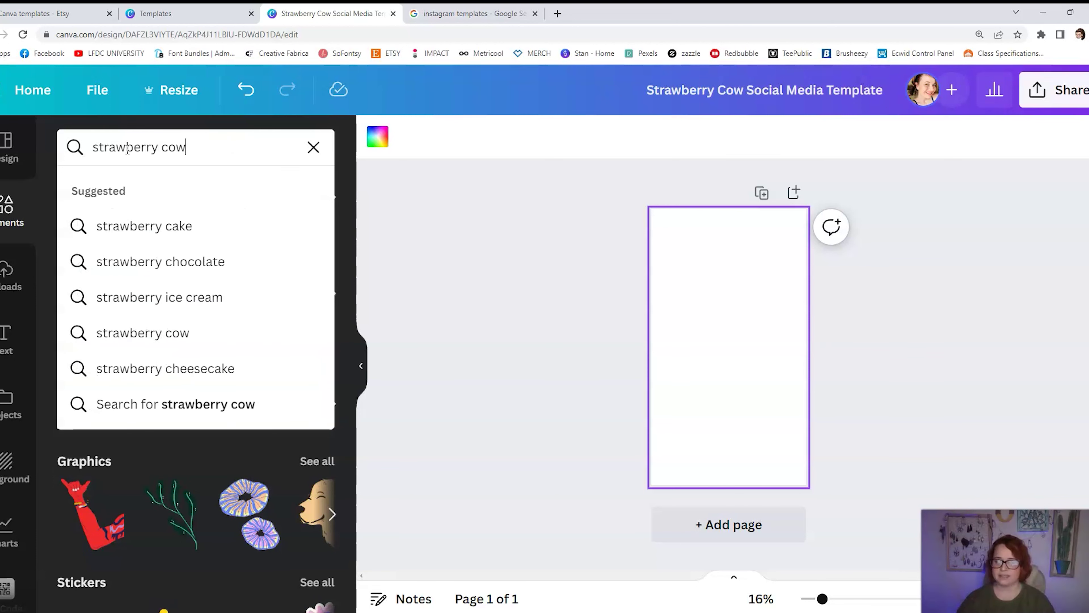
pyautogui.press('Return')
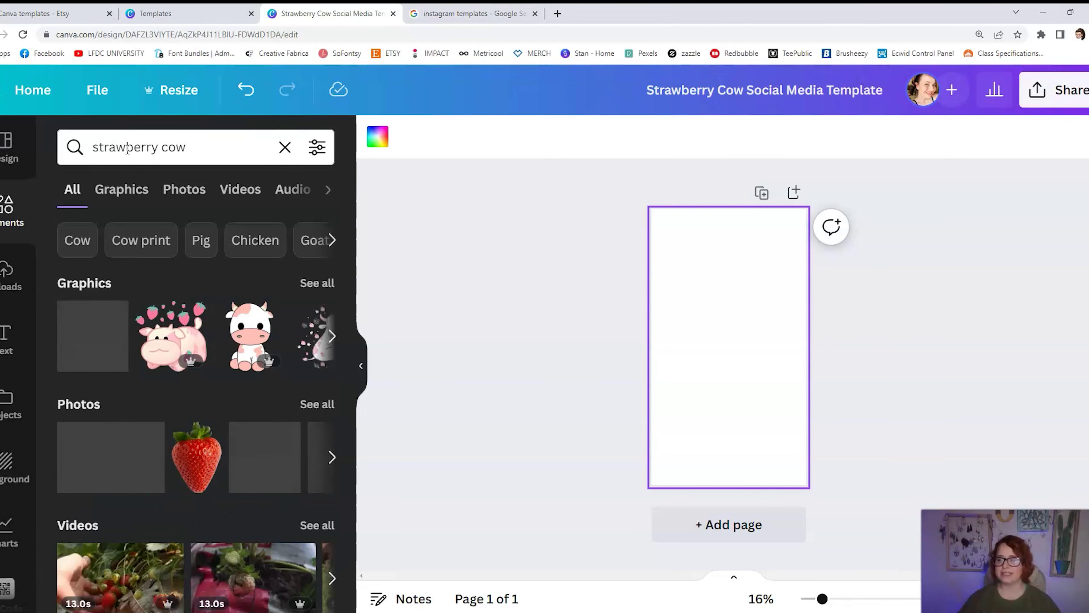
pyautogui.click(130, 195)
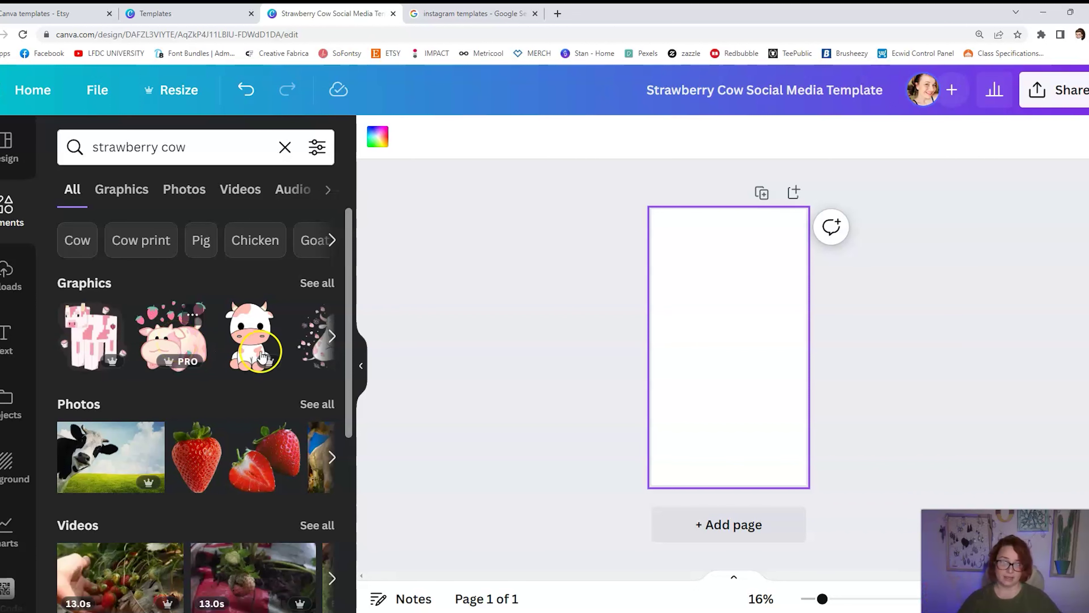
pyautogui.click(317, 283)
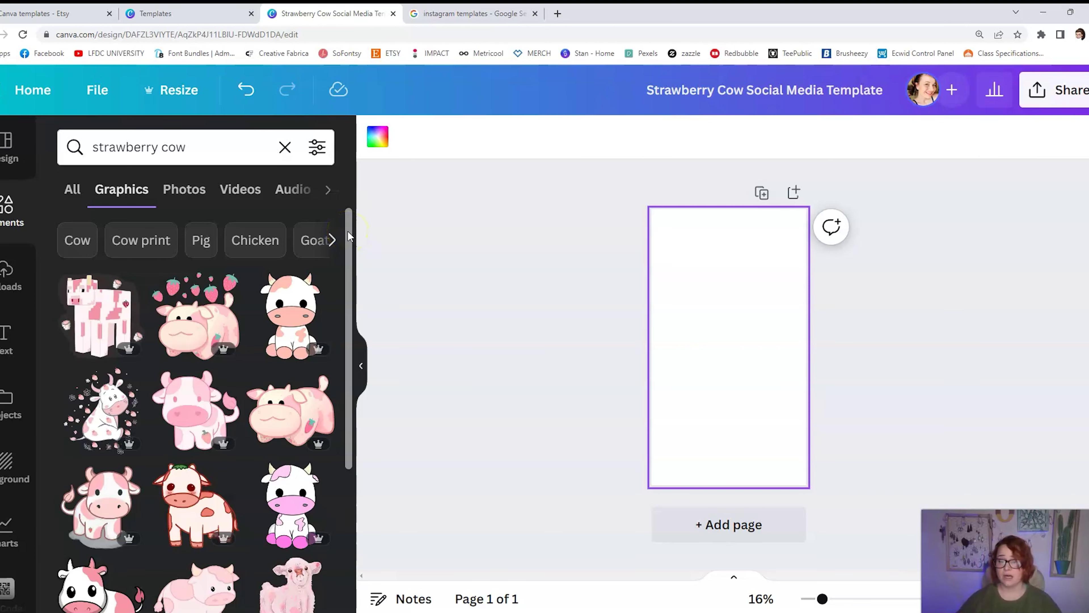
pyautogui.moveTo(348, 235); pyautogui.dragTo(343, 364)
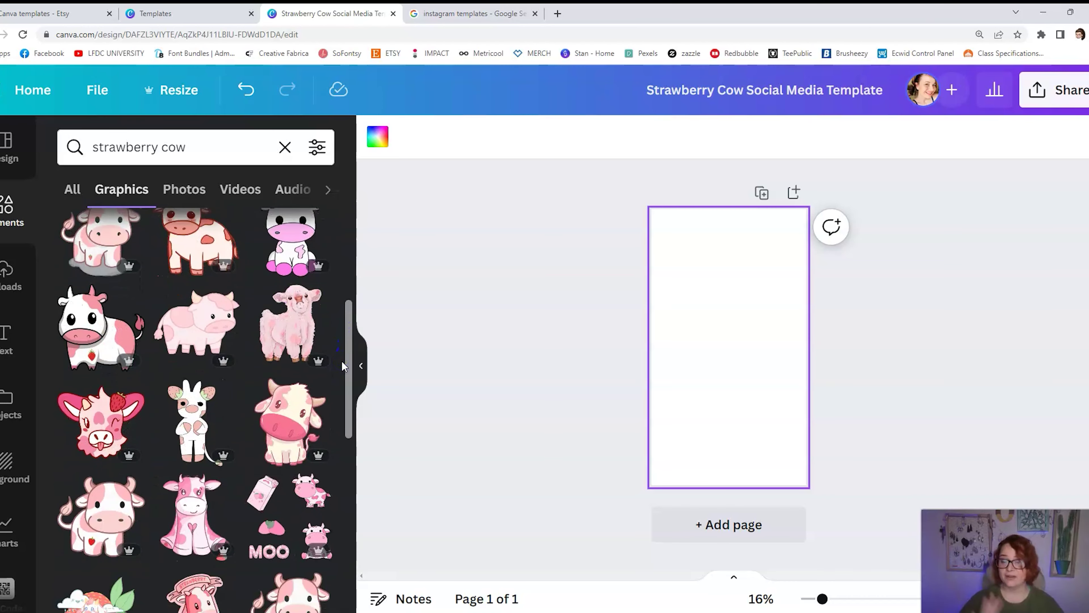
pyautogui.moveTo(349, 339); pyautogui.dragTo(349, 528)
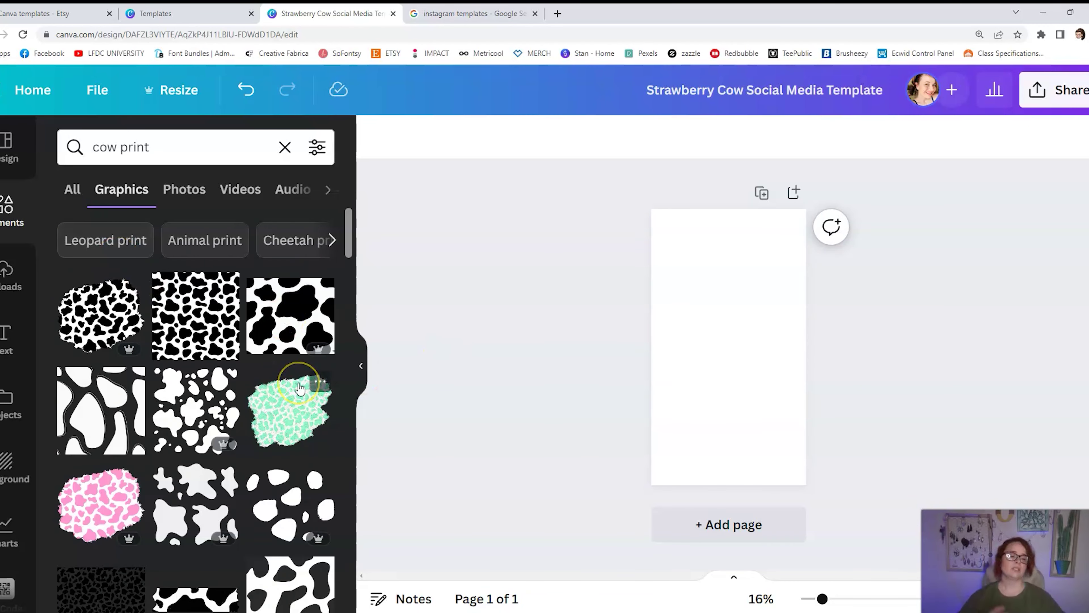
# Clear the cow print search and add the uploaded pink cow print pattern to the blank story page
pyautogui.click(377, 268)
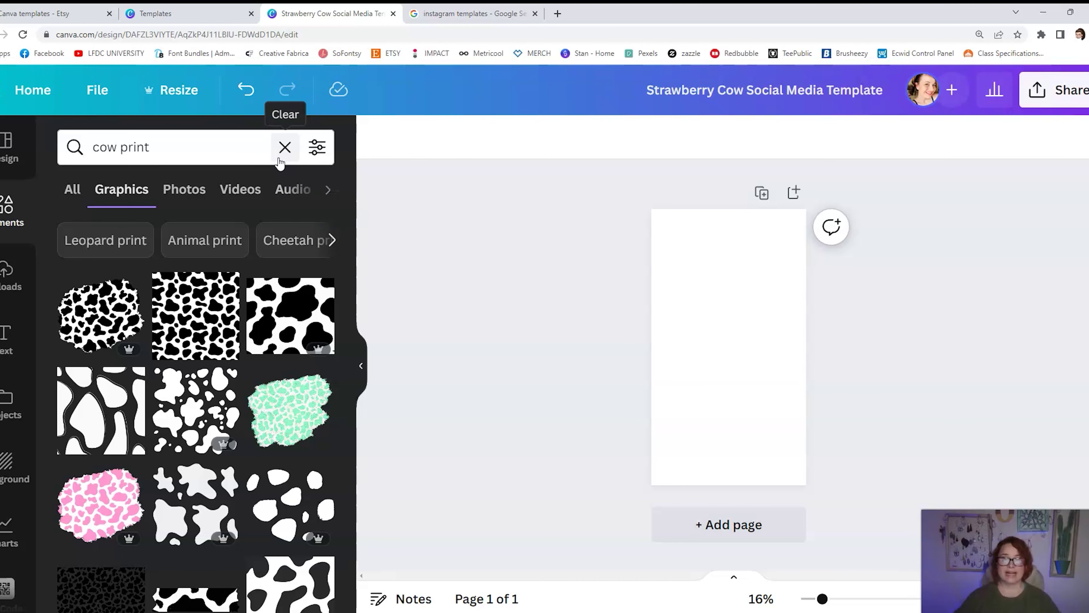
pyautogui.click(230, 148)
pyautogui.press('BackSpace')
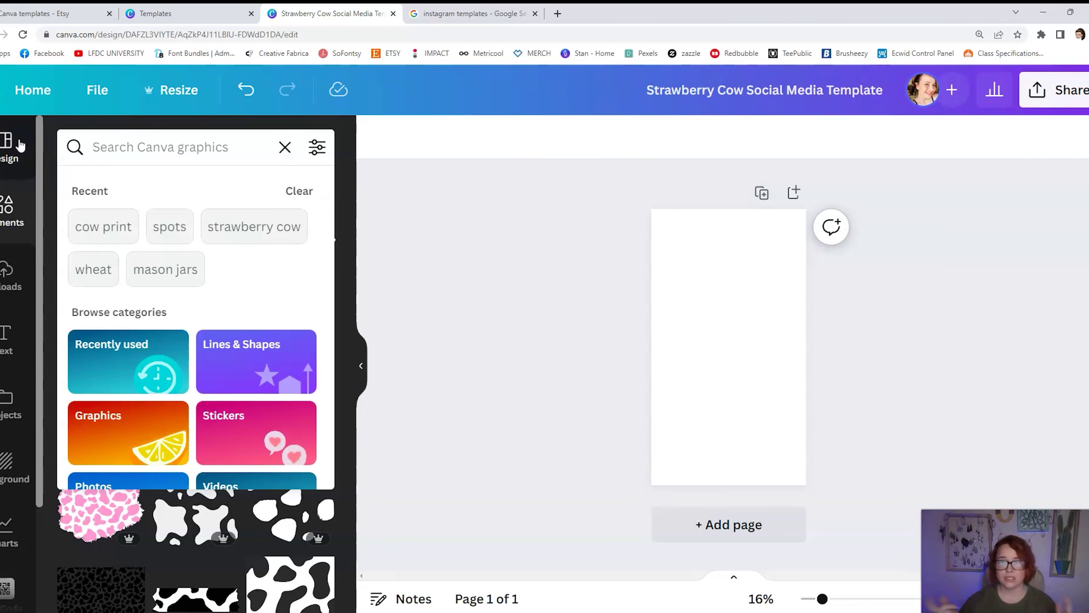
pyautogui.click(9, 275)
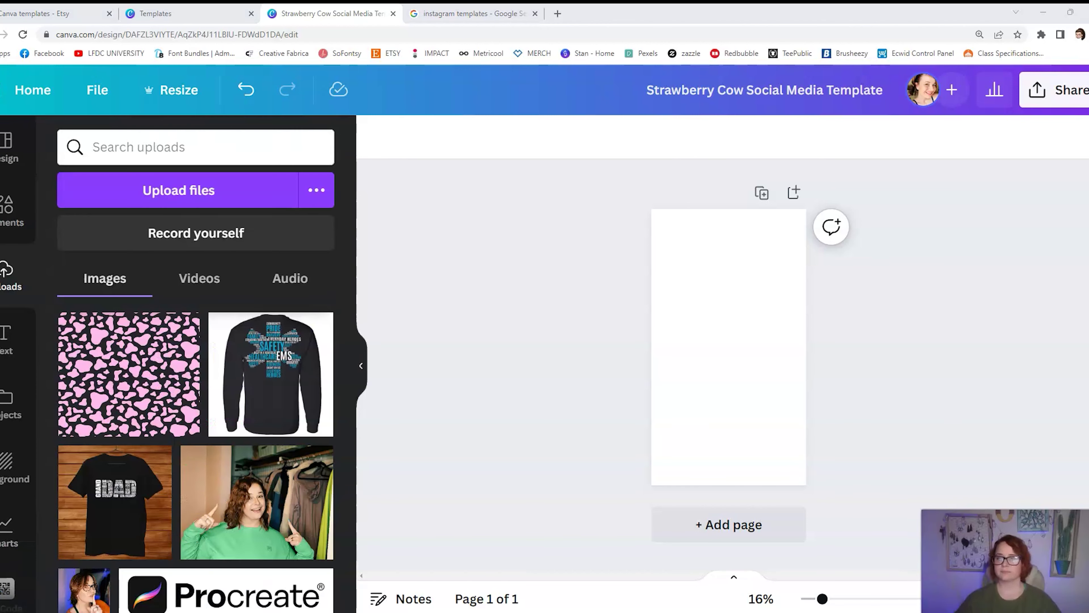
pyautogui.moveTo(171, 412)
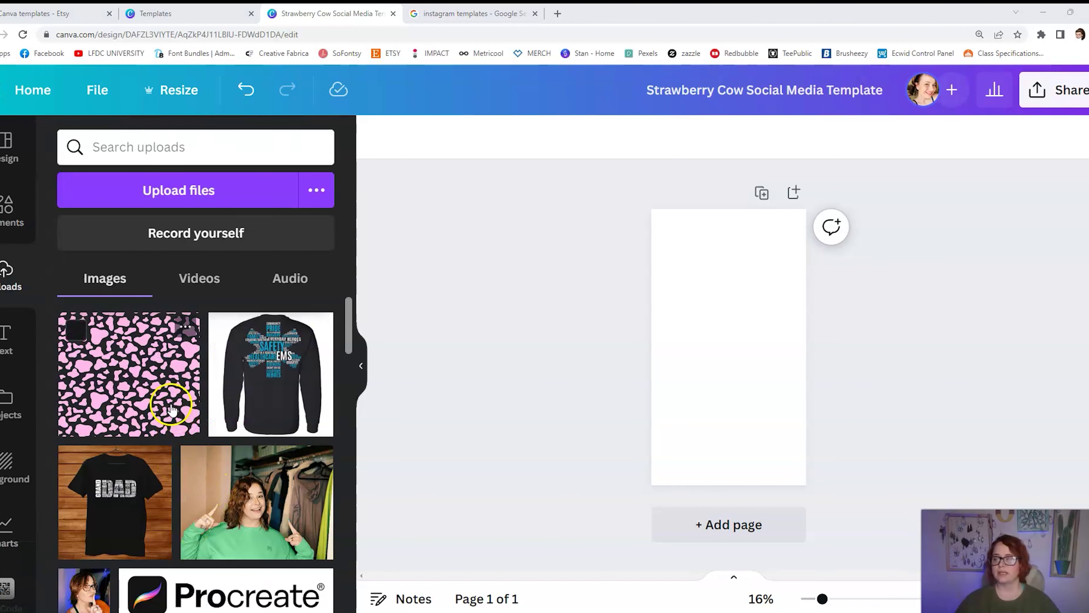
pyautogui.click(124, 377)
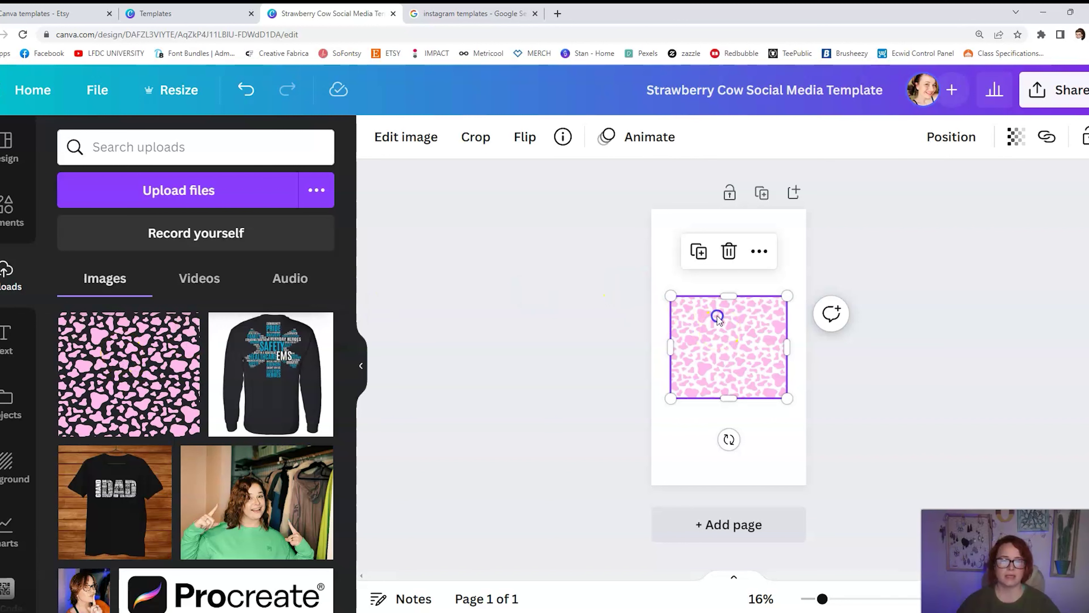
# Enlarge the pink cow print to about 2,214 by 1,952 and position it to cover the whole story page
pyautogui.moveTo(714, 316); pyautogui.dragTo(682, 244)
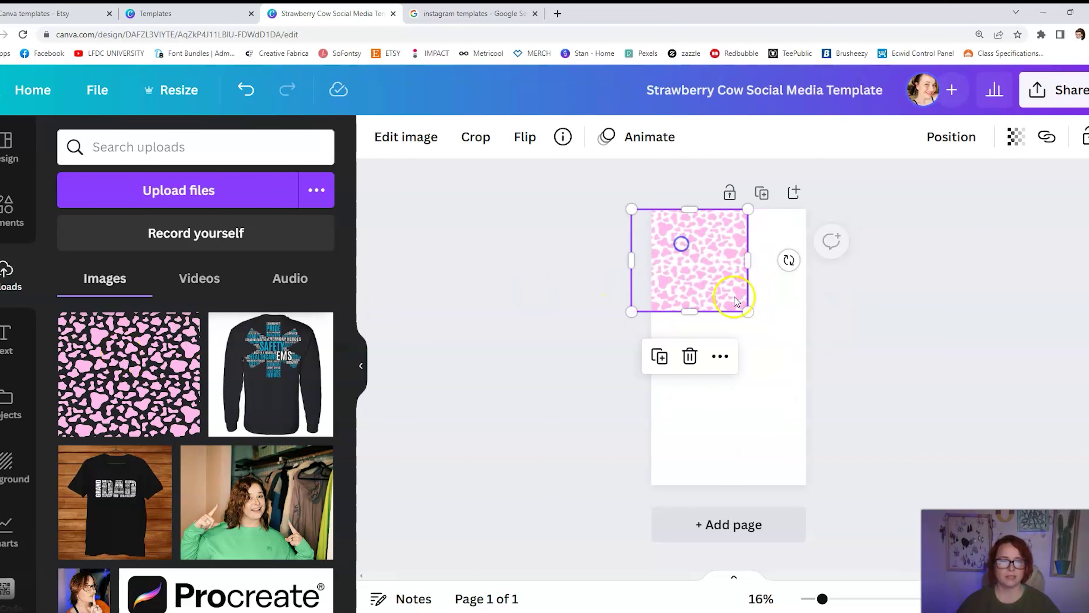
pyautogui.moveTo(747, 310); pyautogui.dragTo(989, 440)
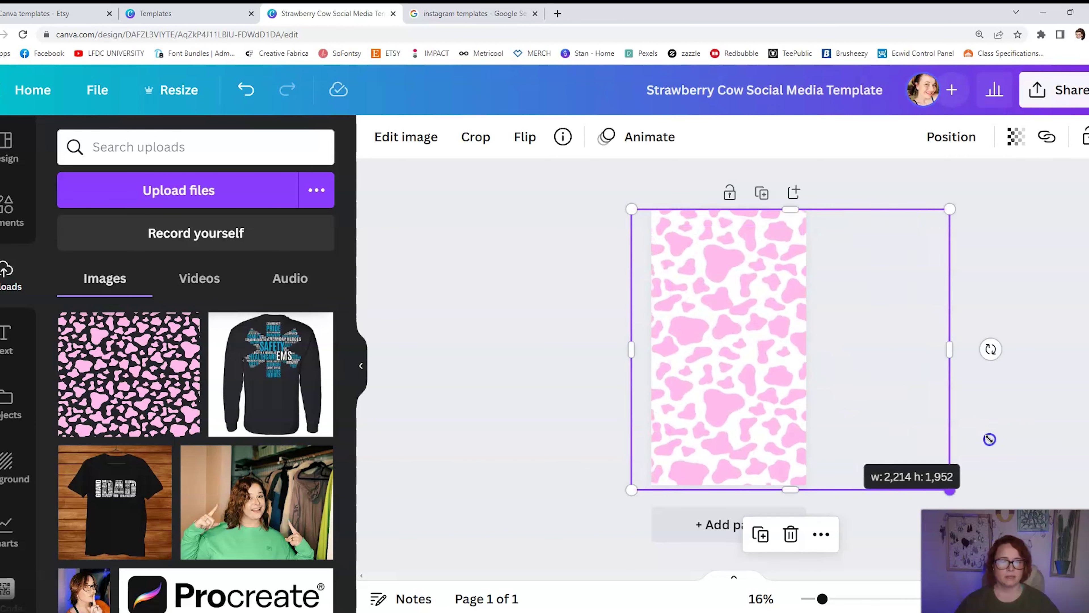
pyautogui.moveTo(767, 383); pyautogui.dragTo(711, 381)
pyautogui.click(493, 226)
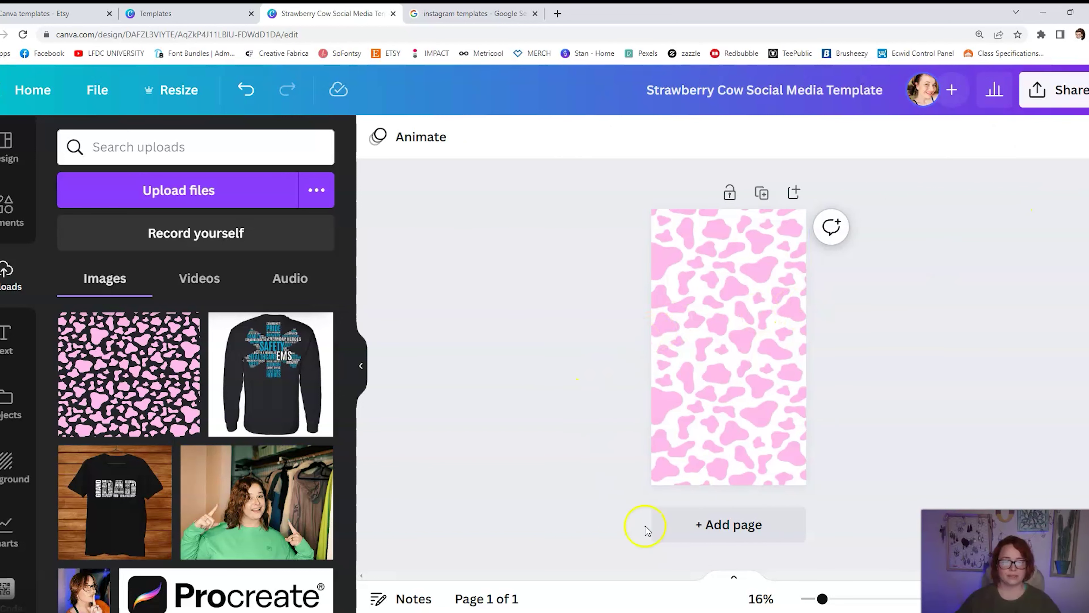
# Duplicate the cow print page as a second page and return to page 1
pyautogui.click(755, 195)
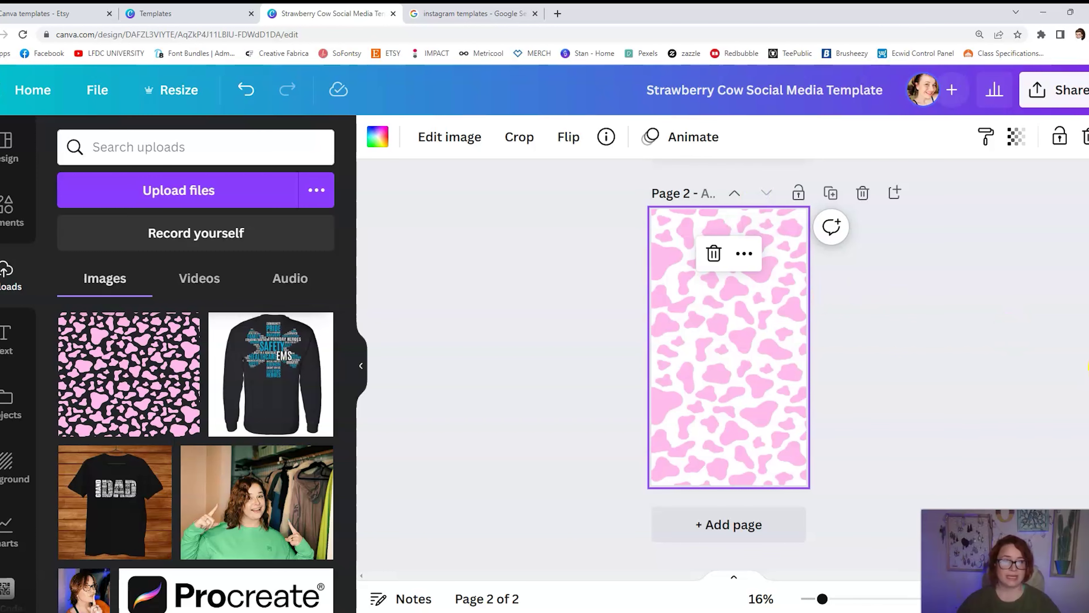
pyautogui.scroll(5, 729, 343)
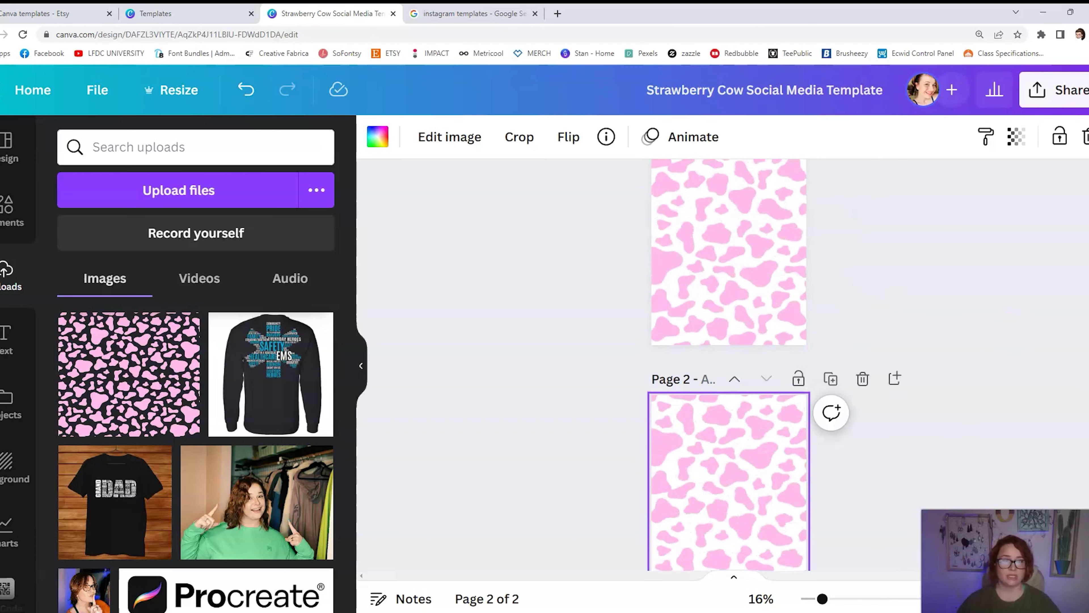
pyautogui.click(674, 257)
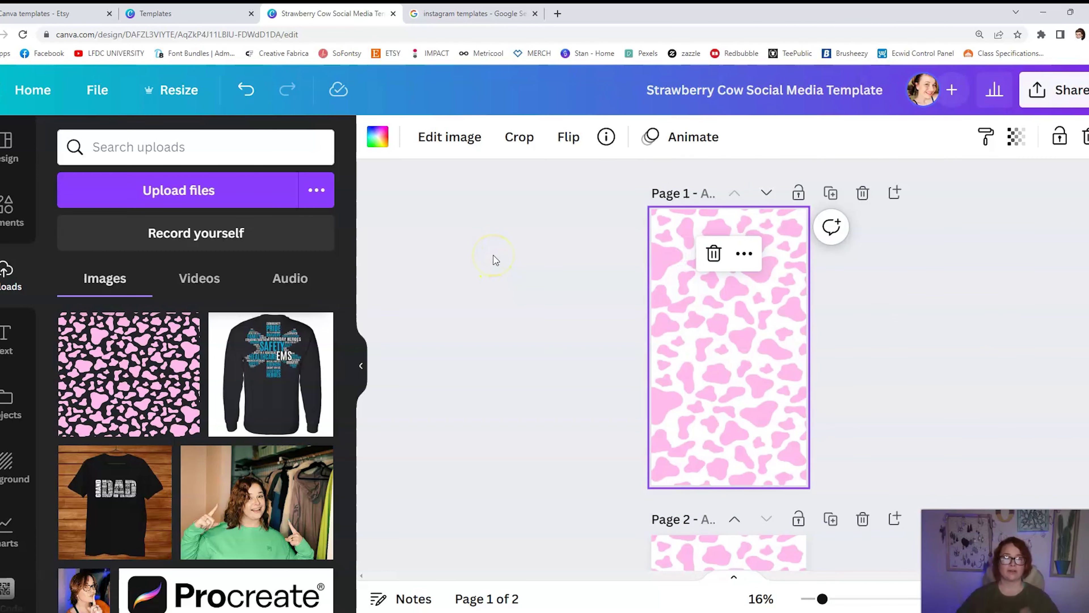
# Search the elements for "frame", list all results of the Frames category, and add the oval brush-stroke frame to page 1
pyautogui.click(73, 195)
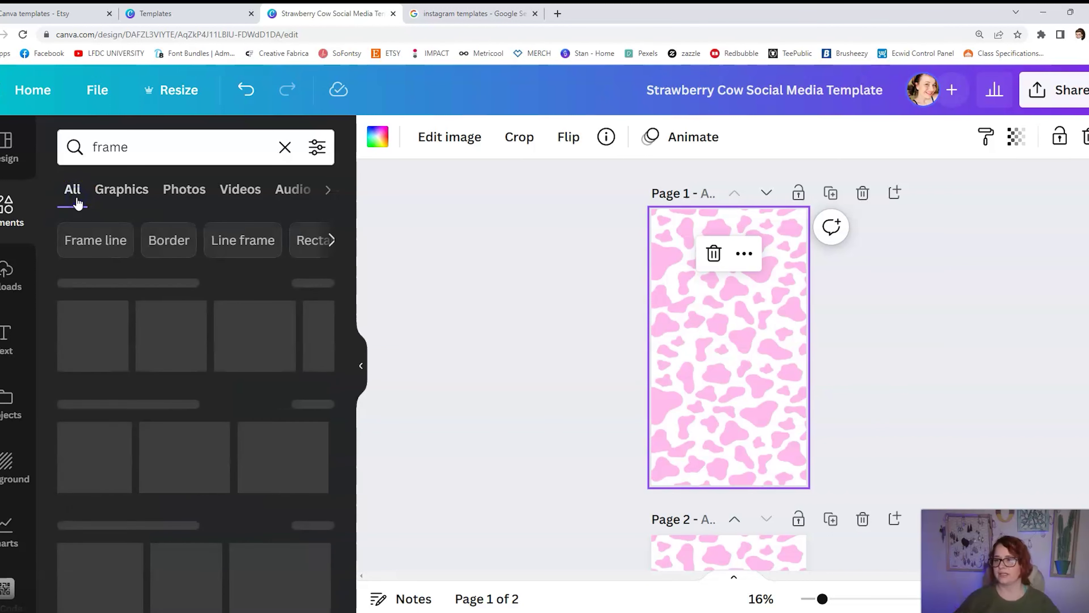
pyautogui.click(84, 281)
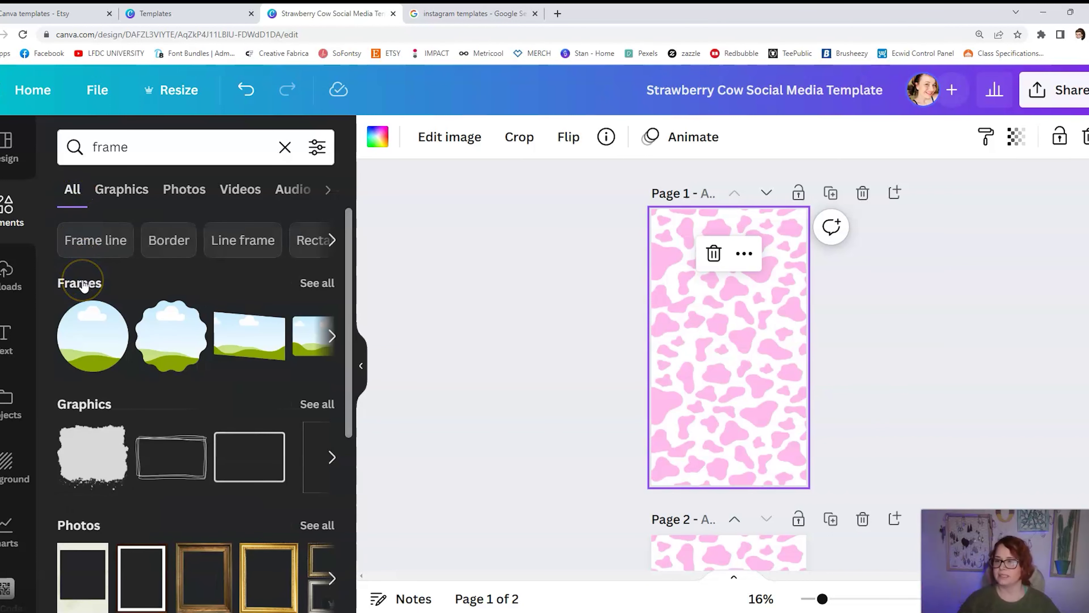
pyautogui.click(77, 288)
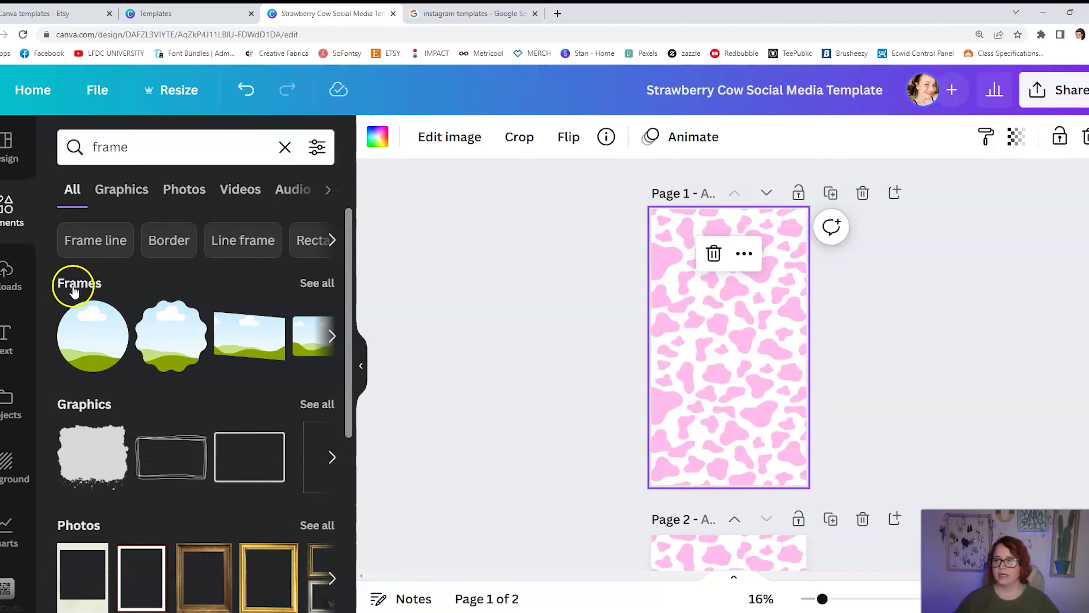
pyautogui.click(306, 284)
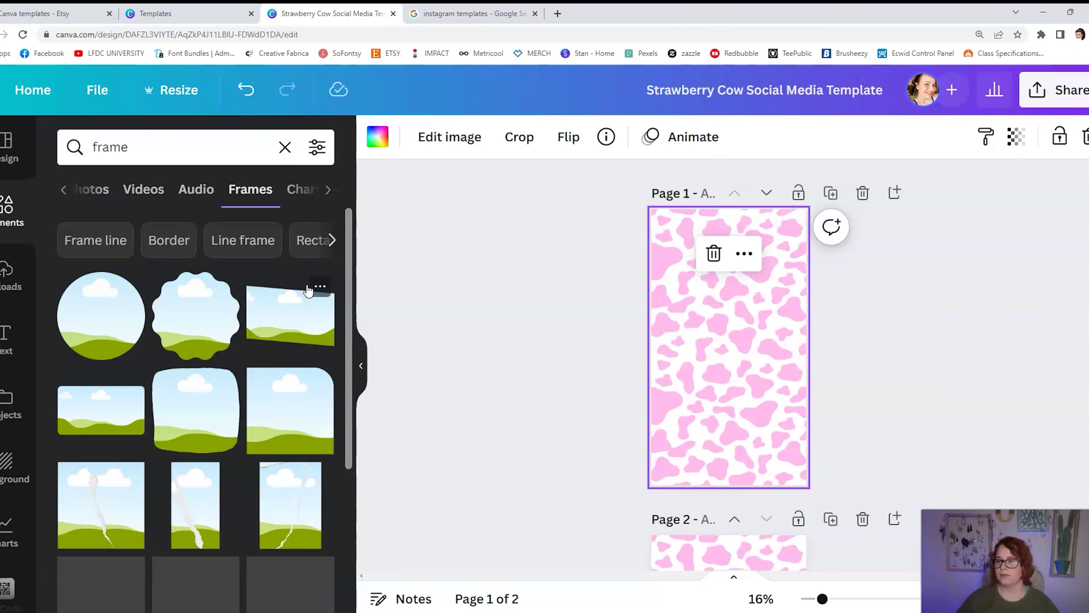
pyautogui.moveTo(350, 240); pyautogui.dragTo(358, 260)
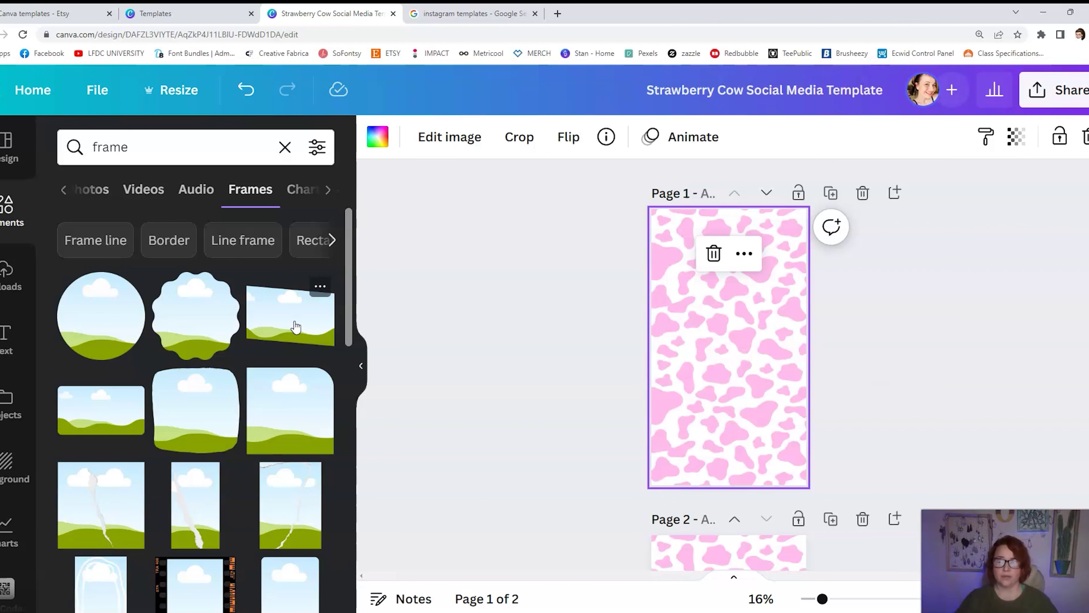
pyautogui.click(343, 289)
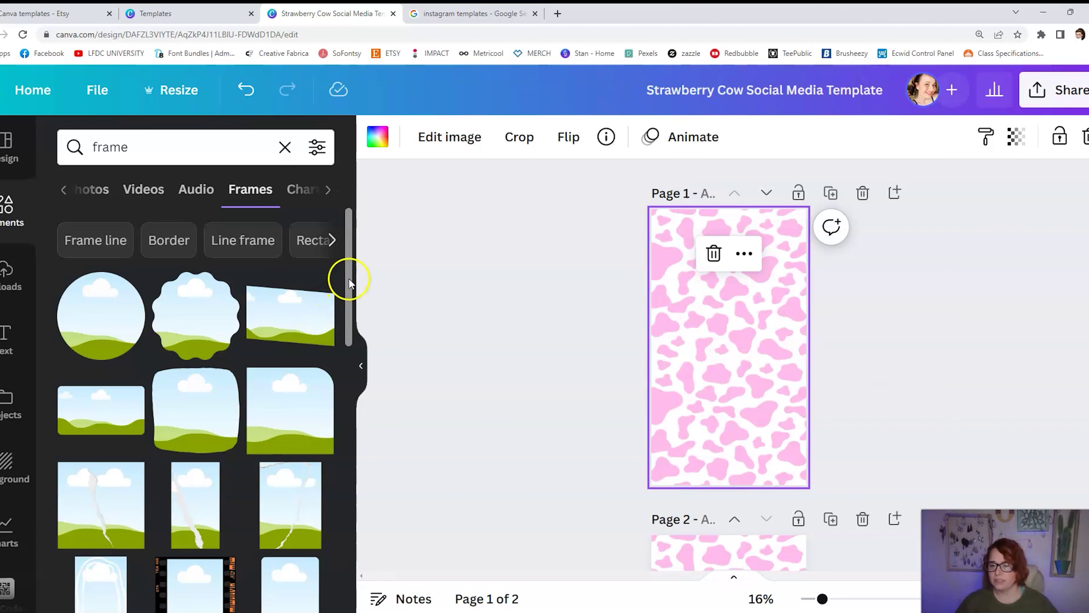
pyautogui.moveTo(349, 282); pyautogui.dragTo(351, 349)
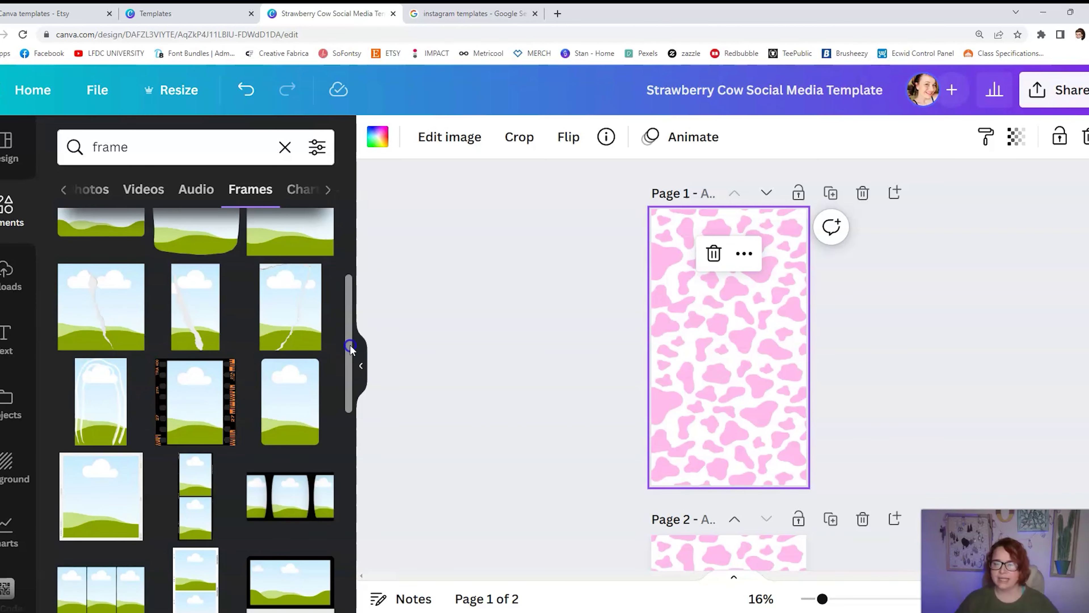
pyautogui.moveTo(348, 289); pyautogui.dragTo(359, 496)
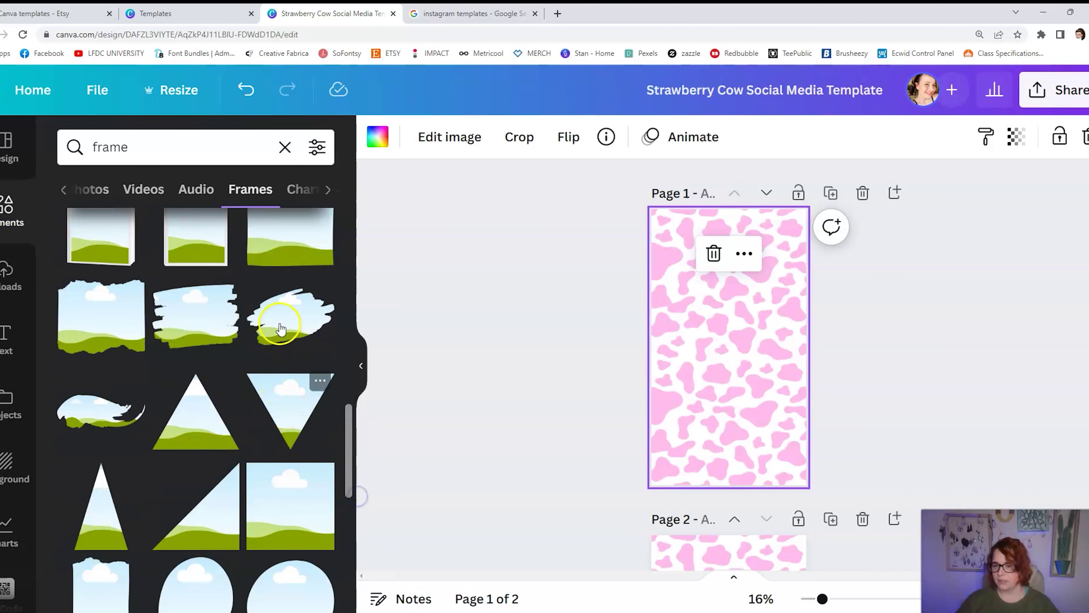
pyautogui.click(300, 320)
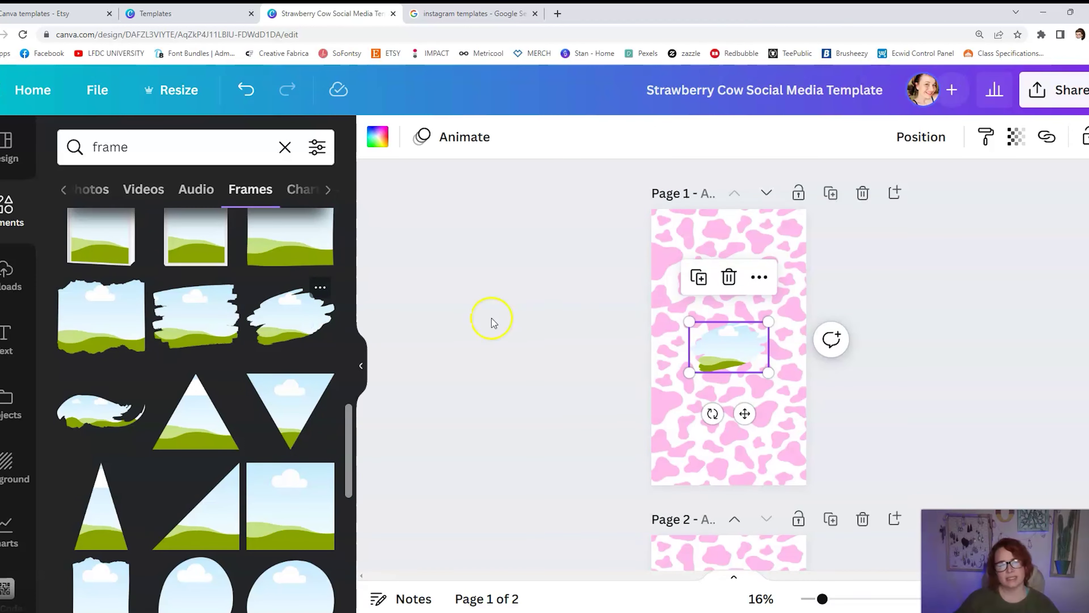
# Enlarge the brush-stroke frame to nearly the page width and center it in the upper part of page 1
pyautogui.moveTo(767, 367)
pyautogui.mouseDown()
pyautogui.moveTo(803, 388)
pyautogui.moveTo(723, 252)
pyautogui.mouseUp()
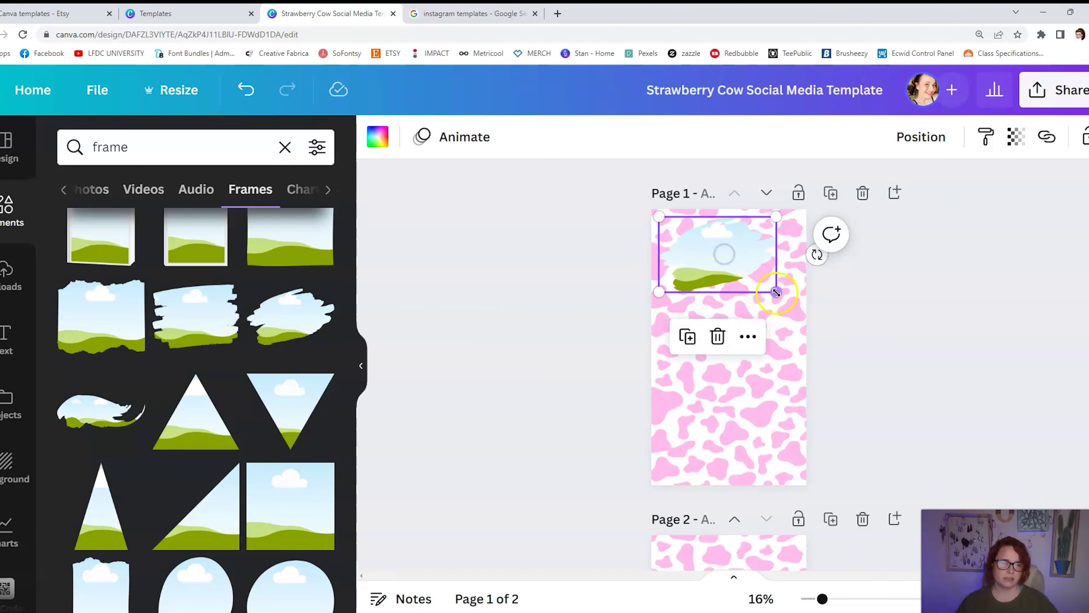
pyautogui.moveTo(776, 293); pyautogui.dragTo(800, 318)
pyautogui.moveTo(735, 268); pyautogui.dragTo(731, 267)
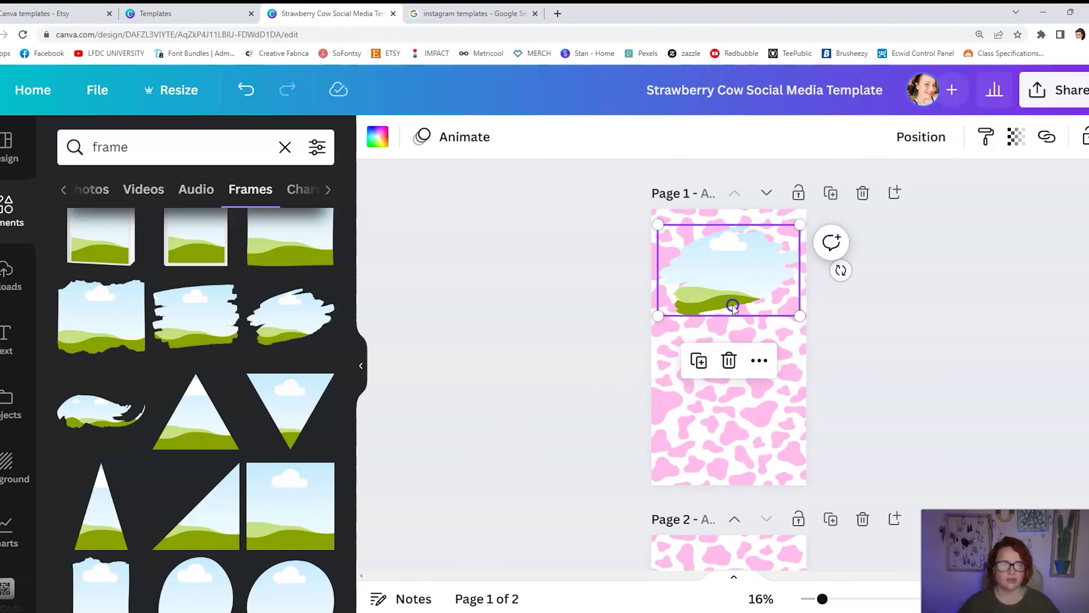
# Duplicate the brush-stroke frame twice and stagger the copies, one running off the page's right edge at mid-height, one off its lower left edge
pyautogui.moveTo(733, 308); pyautogui.dragTo(729, 385)
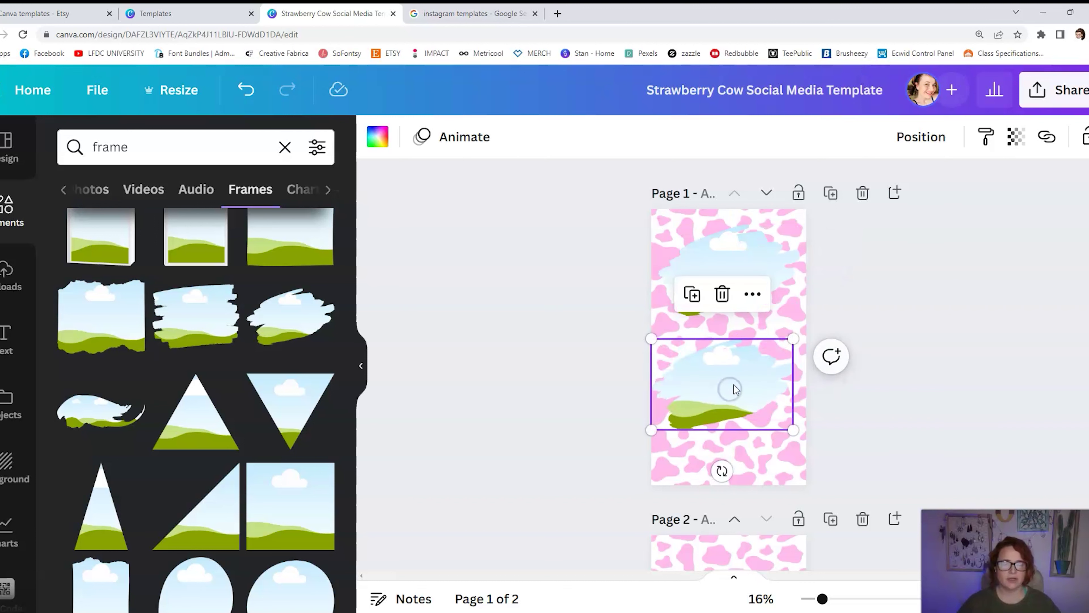
pyautogui.click(691, 309)
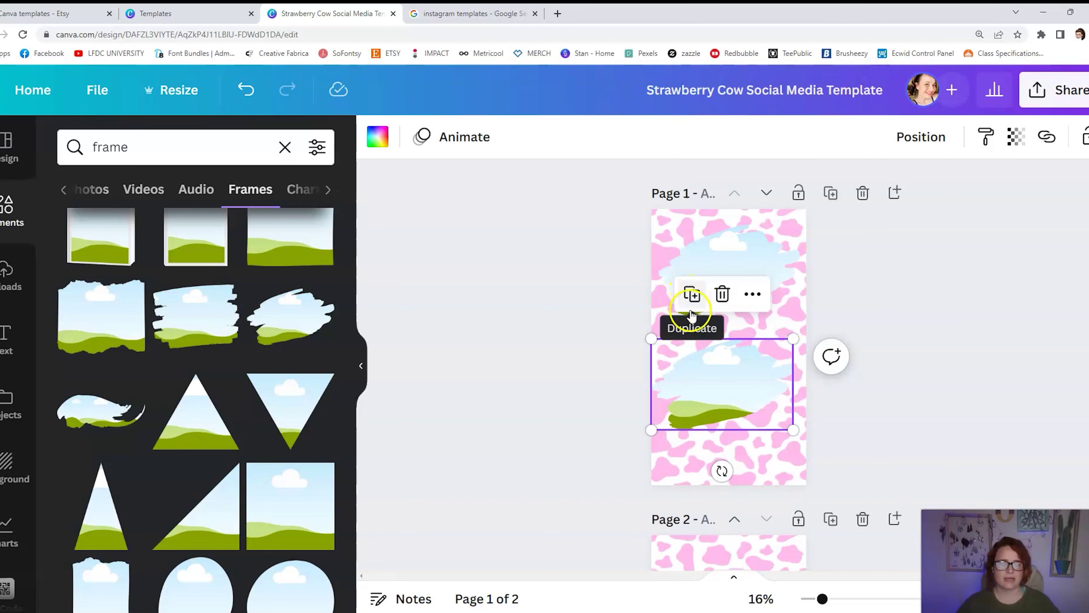
pyautogui.moveTo(746, 376); pyautogui.dragTo(659, 431)
pyautogui.click(725, 307)
pyautogui.moveTo(737, 280)
pyautogui.mouseDown()
pyautogui.moveTo(742, 269)
pyautogui.moveTo(742, 285)
pyautogui.mouseUp()
pyautogui.moveTo(779, 372); pyautogui.dragTo(784, 370)
pyautogui.click(732, 427)
pyautogui.moveTo(692, 445); pyautogui.dragTo(693, 447)
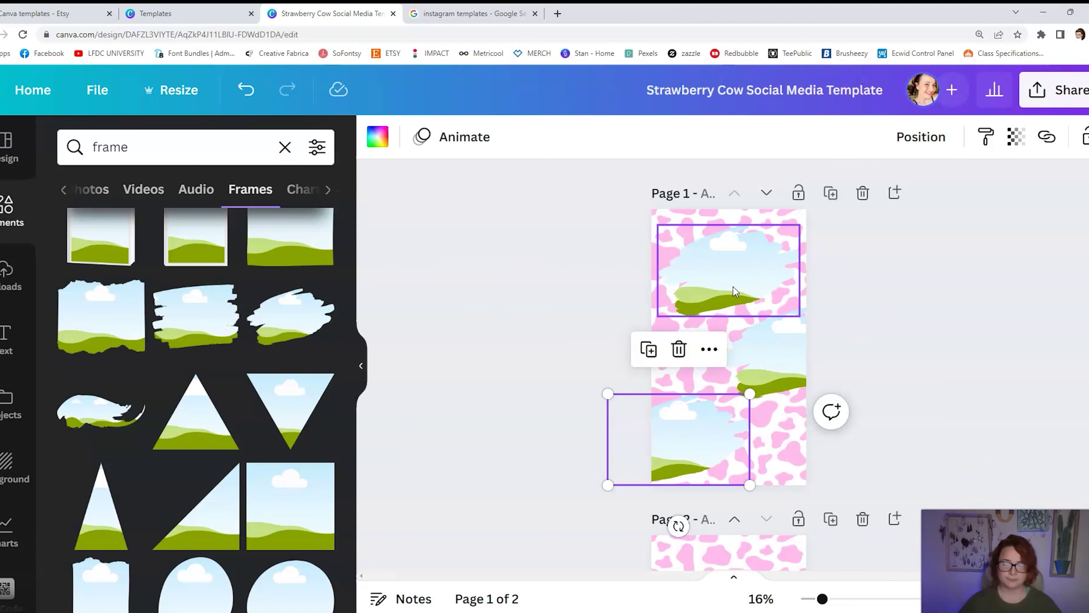
pyautogui.click(534, 270)
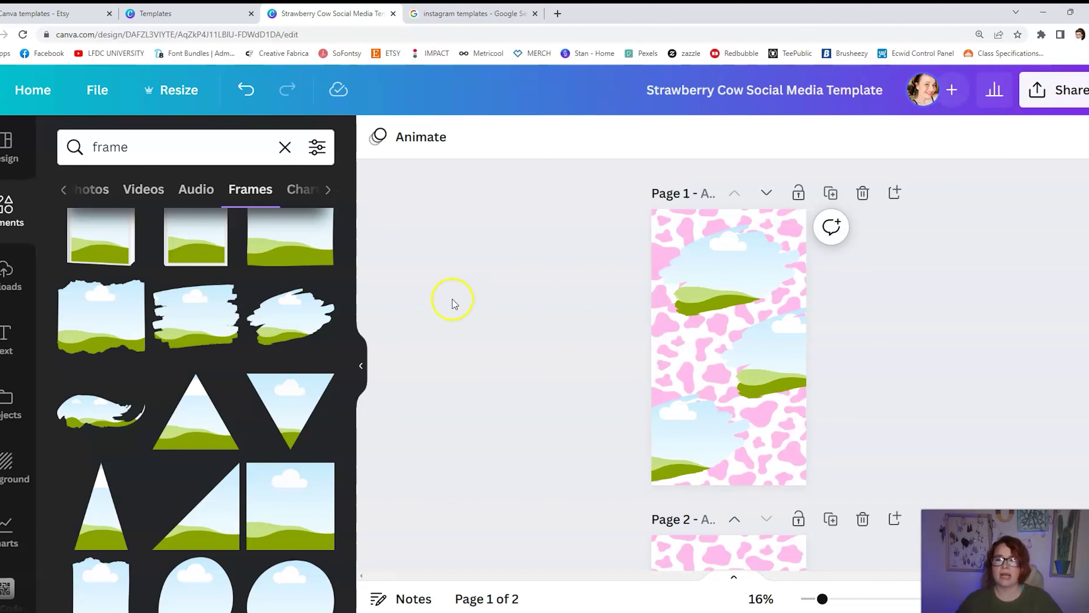
# Search the elements for "cow", limit the results to graphics, and browse the cow illustrations
pyautogui.click(116, 147)
pyautogui.doubleClick(116, 147)
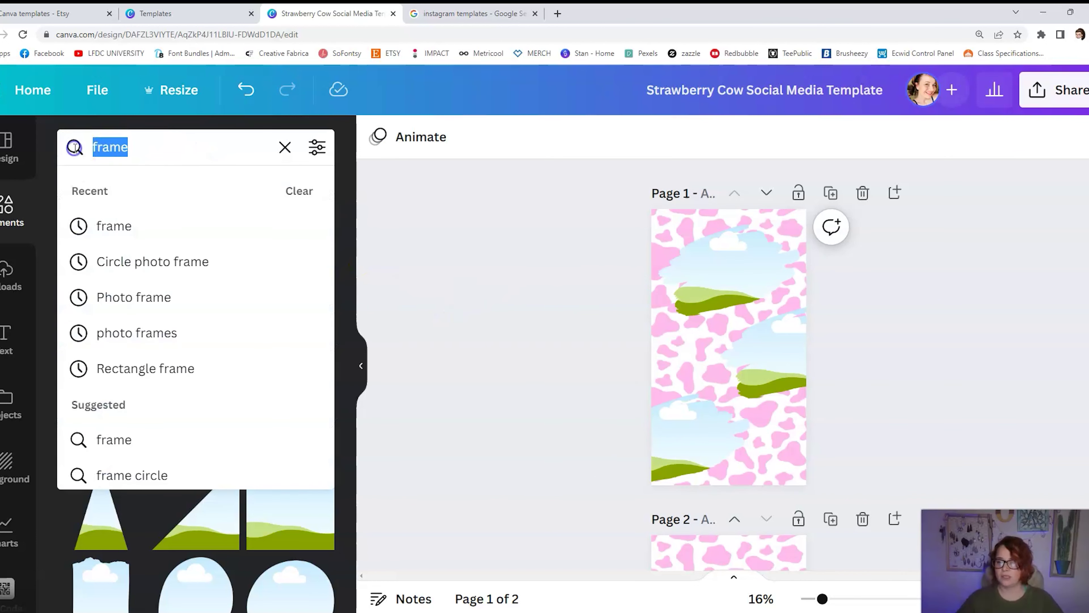
pyautogui.write('cow')
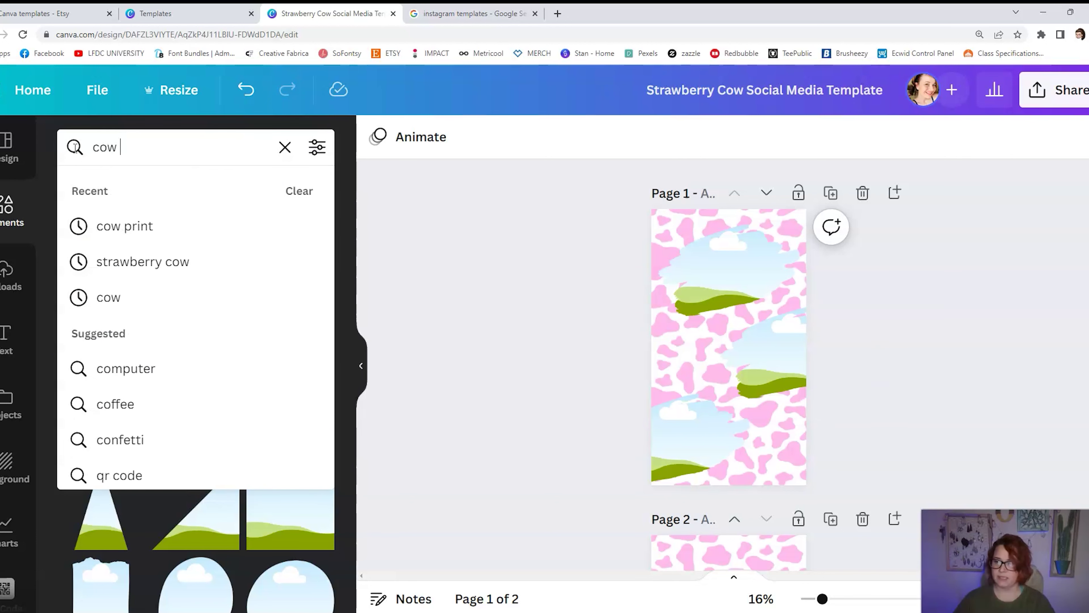
pyautogui.press('Return')
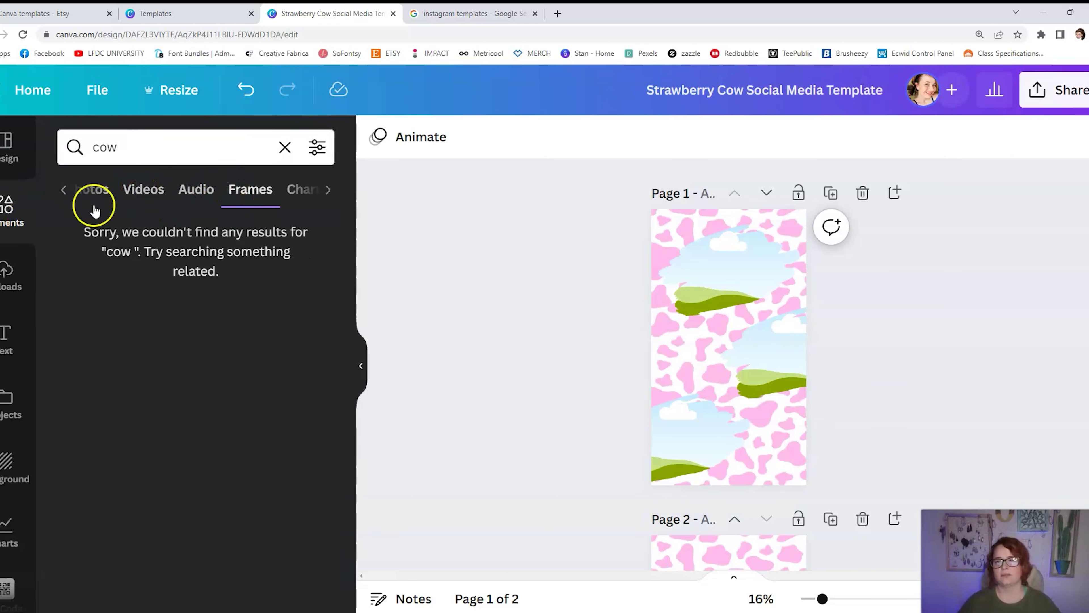
pyautogui.click(64, 189)
pyautogui.click(119, 193)
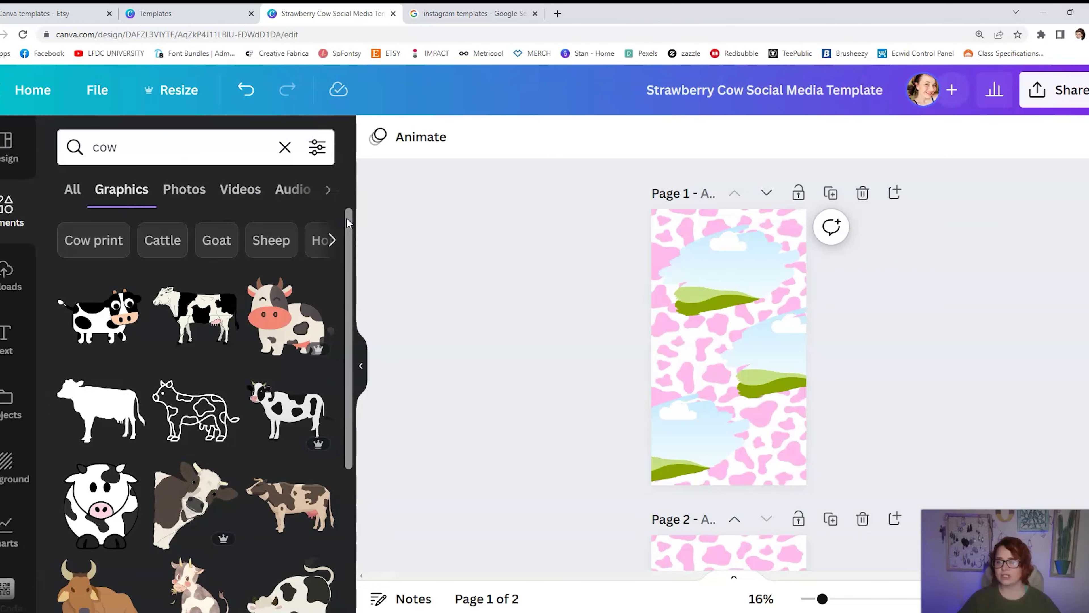
pyautogui.moveTo(347, 221); pyautogui.dragTo(354, 434)
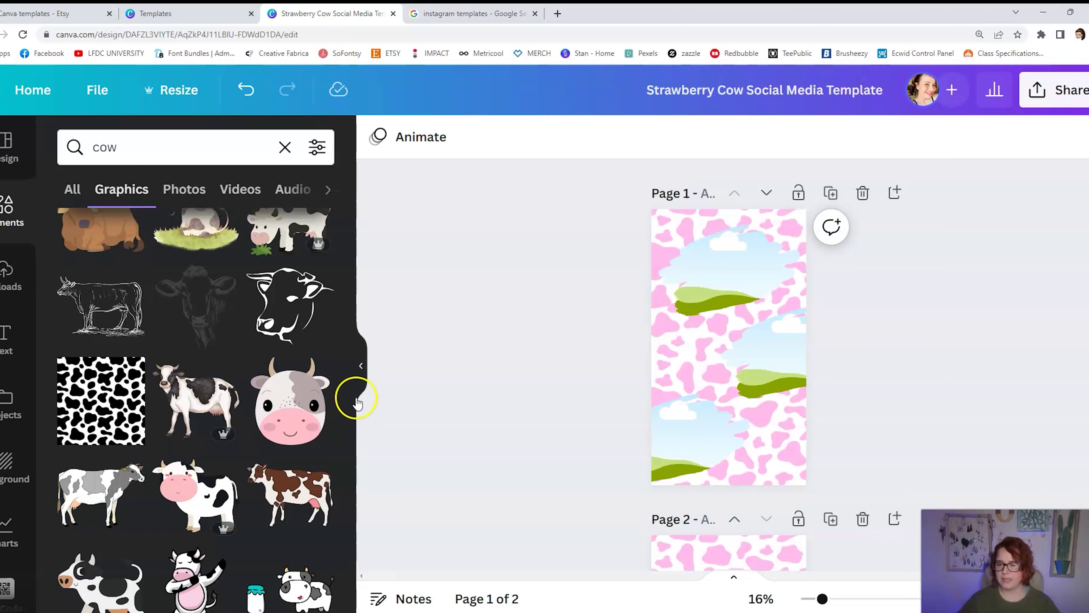
pyautogui.moveTo(348, 379); pyautogui.dragTo(348, 423)
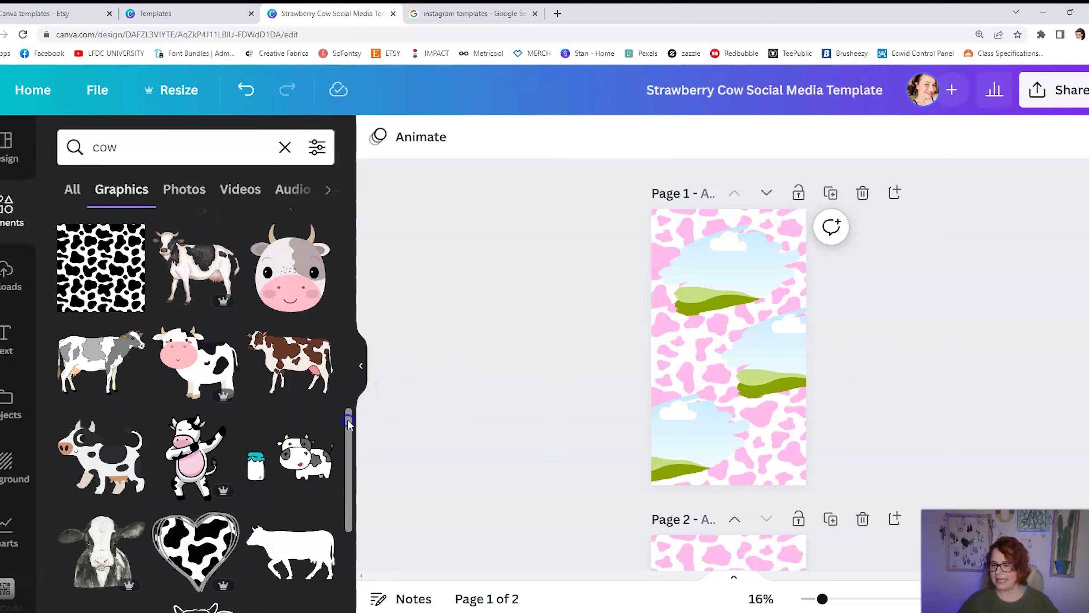
# Search the elements for "strawberry cow" and limit the results to graphics
pyautogui.click(89, 147)
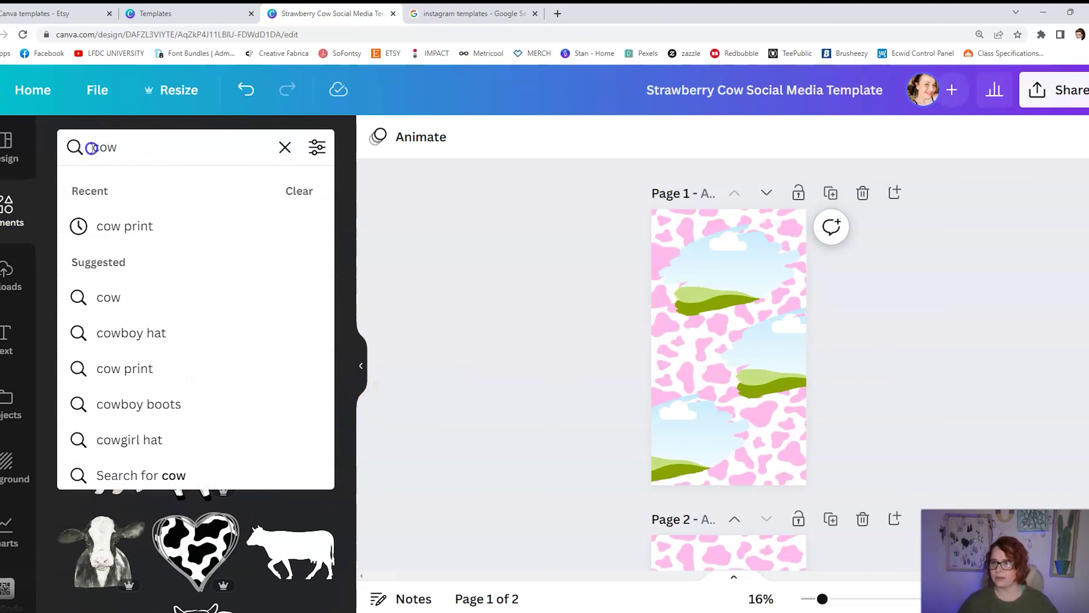
pyautogui.doubleClick(92, 147)
pyautogui.write('strawberry cow')
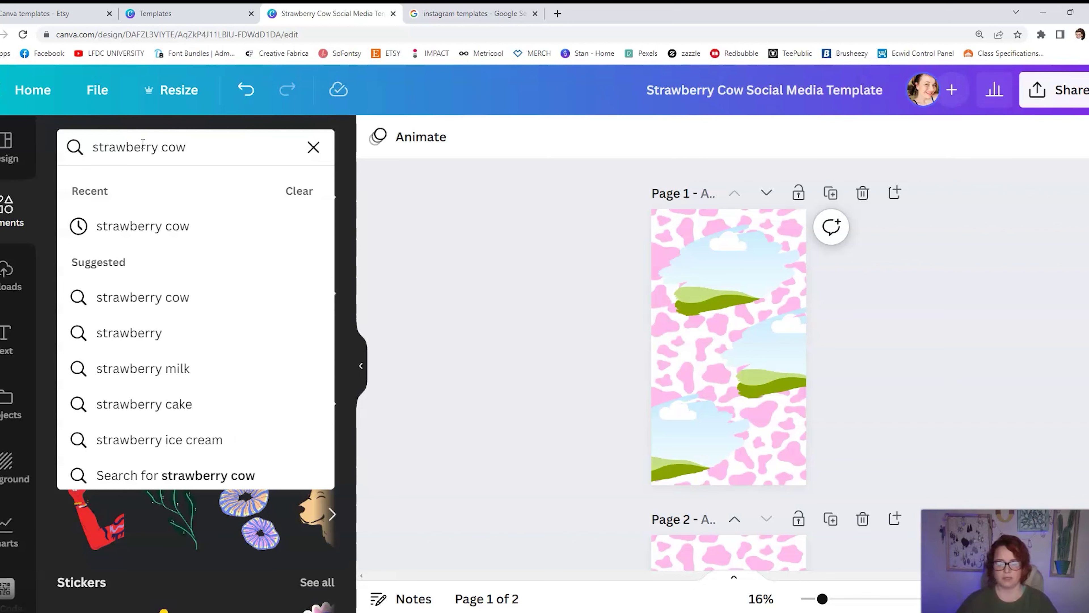
pyautogui.press('Return')
pyautogui.click(104, 190)
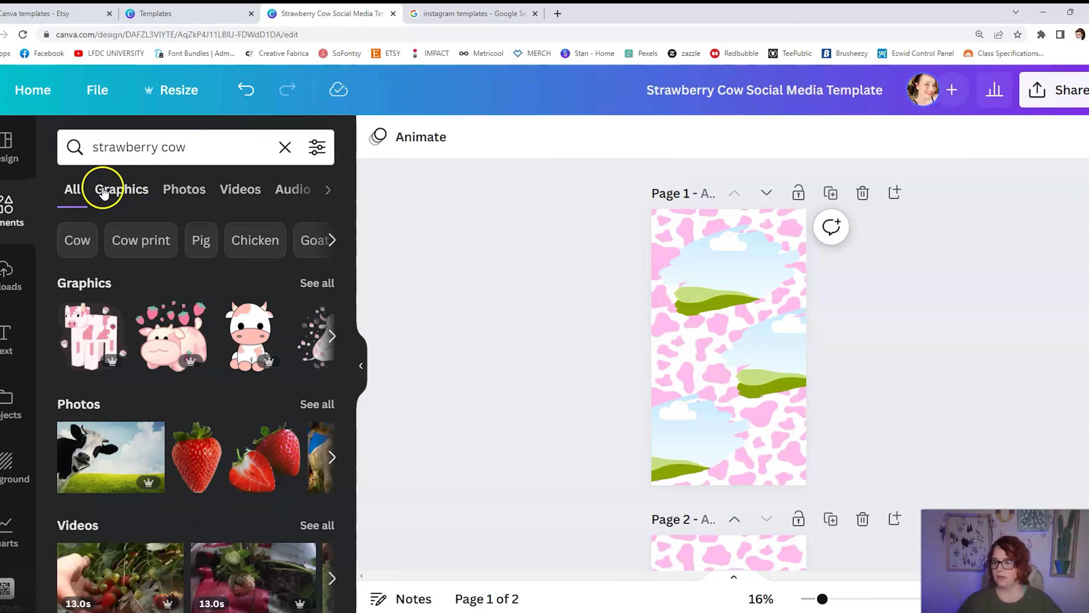
# Filter the "strawberry cow" graphics so that only free elements are listed
pyautogui.click(317, 150)
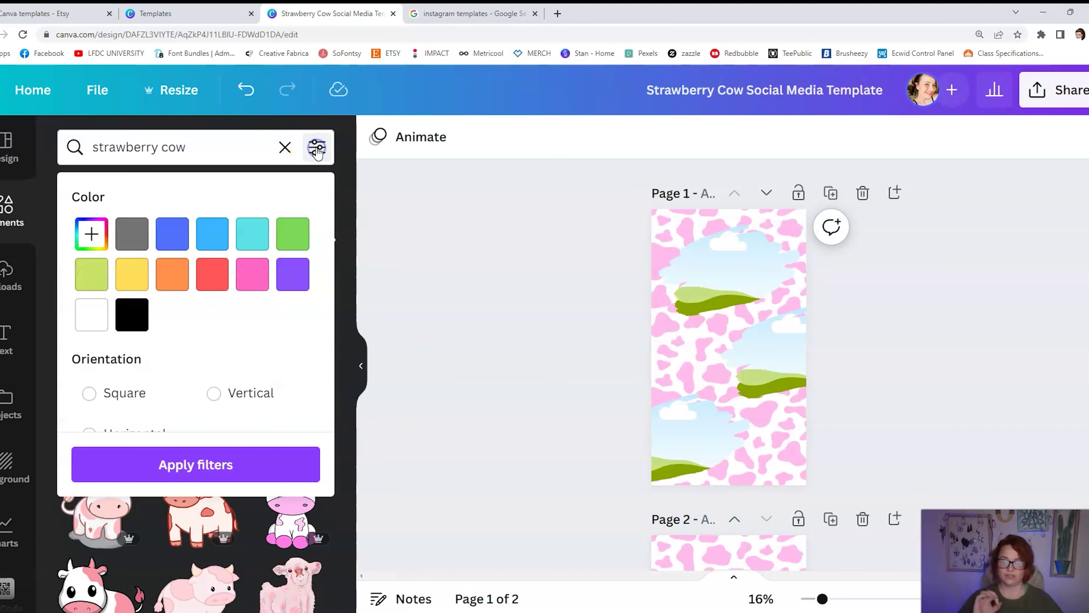
pyautogui.click(325, 211)
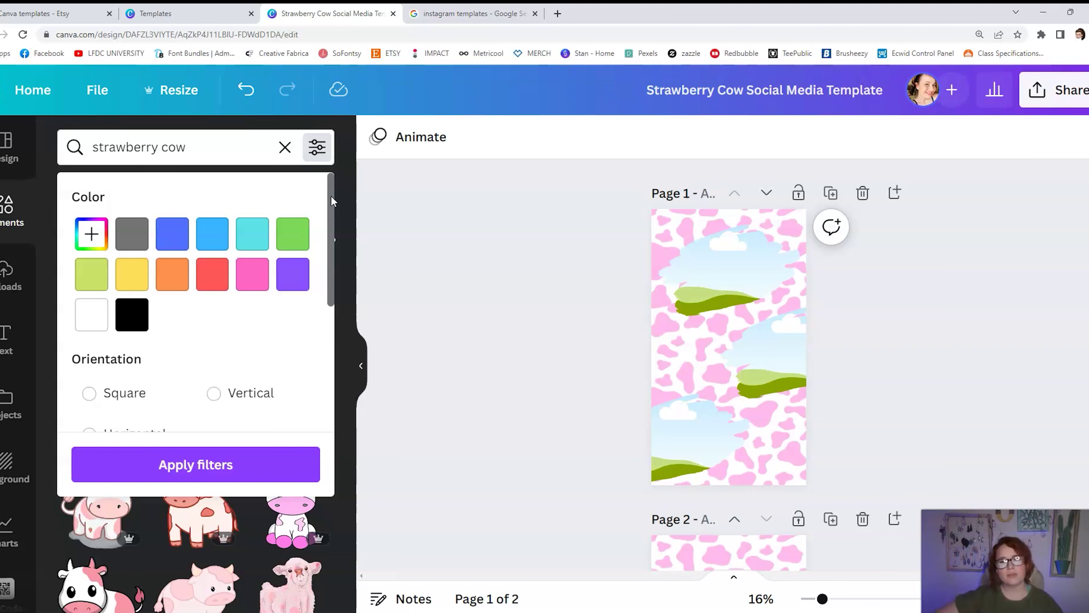
pyautogui.moveTo(331, 195); pyautogui.dragTo(314, 350)
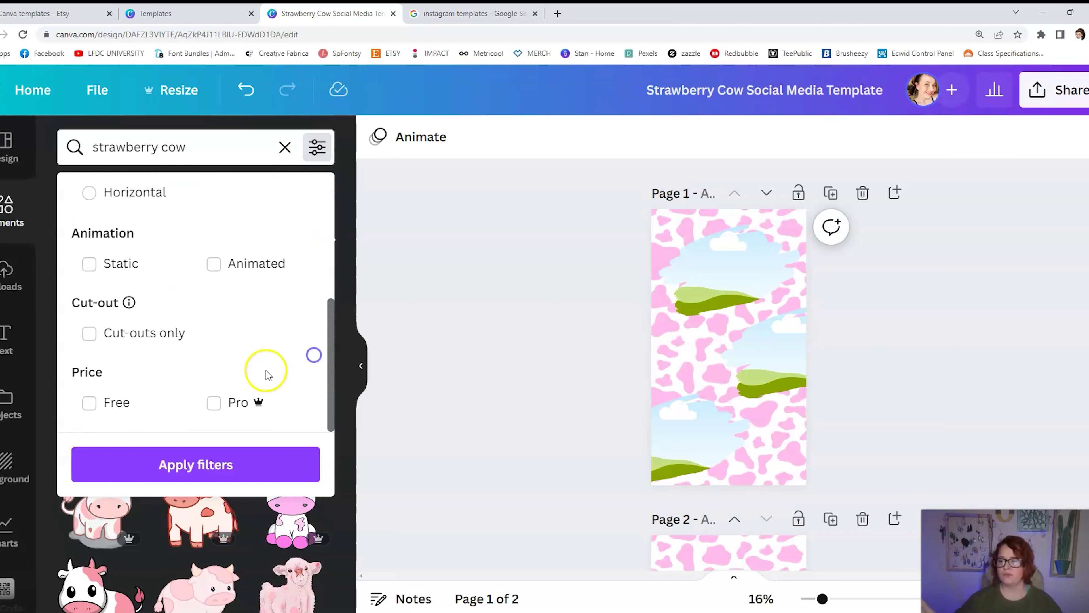
pyautogui.click(96, 405)
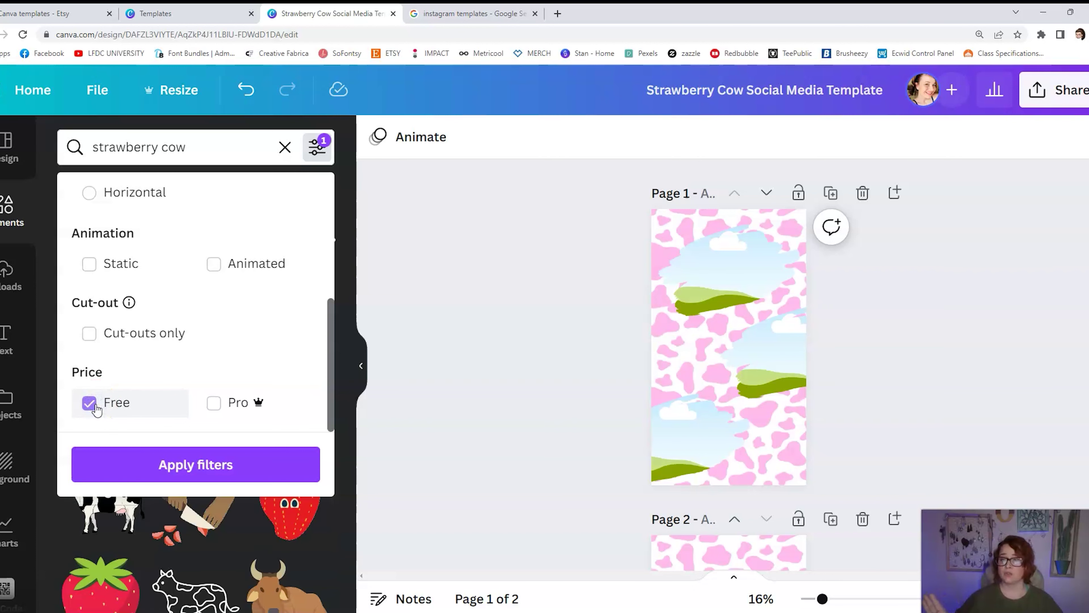
pyautogui.moveTo(328, 415); pyautogui.dragTo(338, 449)
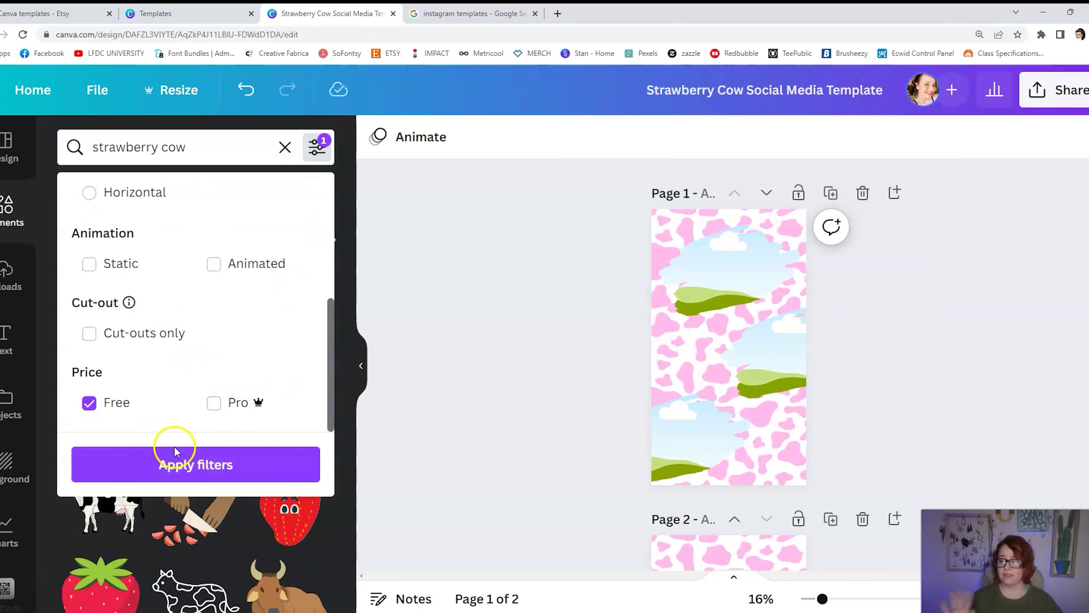
pyautogui.click(176, 463)
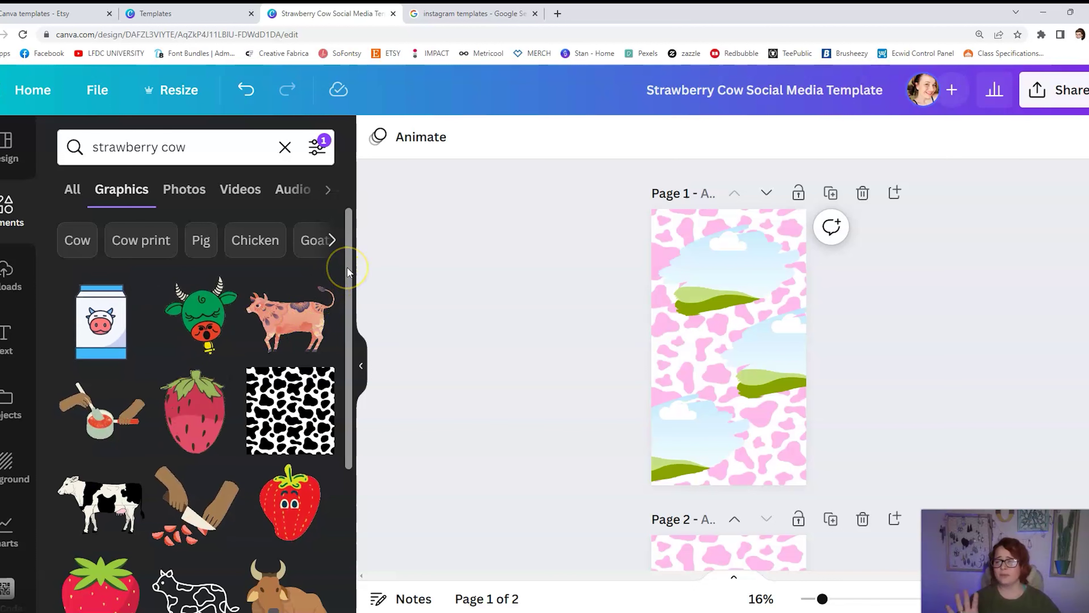
# Add the winking pink strawberry graphic to page 1, fit it beside the middle frame near the page's left edge, and tilt it
pyautogui.moveTo(349, 260); pyautogui.dragTo(340, 544)
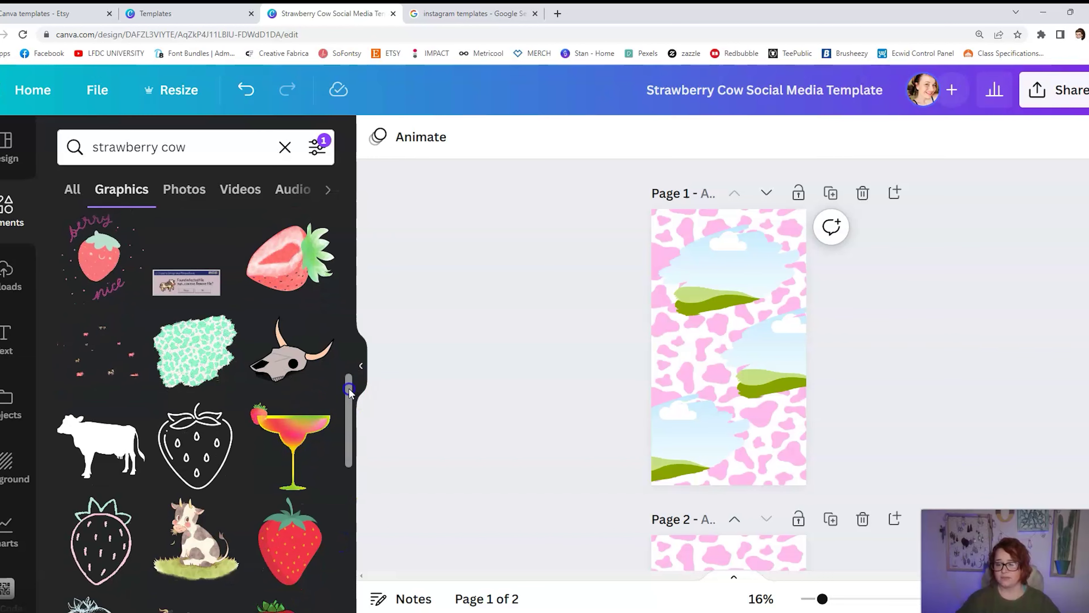
pyautogui.moveTo(349, 388); pyautogui.dragTo(348, 499)
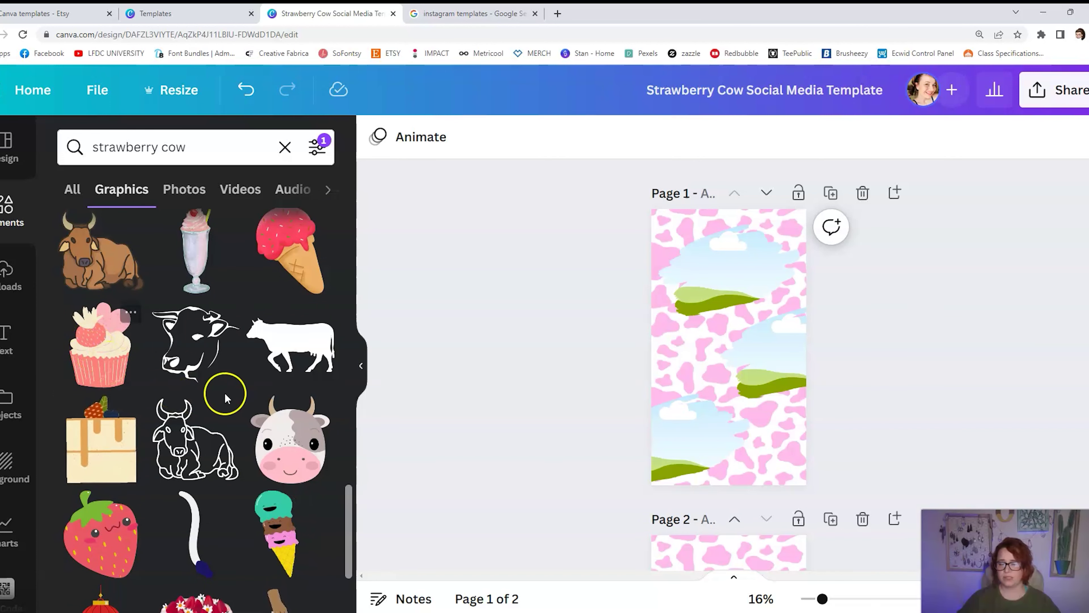
pyautogui.moveTo(349, 494); pyautogui.dragTo(347, 535)
pyautogui.click(201, 453)
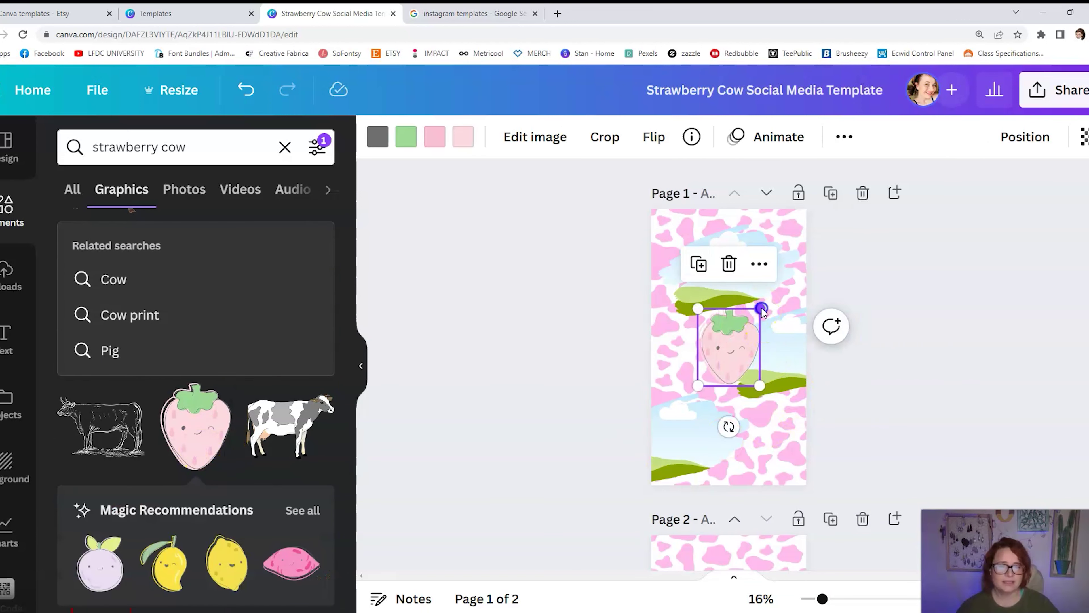
pyautogui.moveTo(742, 361); pyautogui.dragTo(705, 360)
pyautogui.moveTo(720, 309); pyautogui.dragTo(714, 322)
pyautogui.moveTo(670, 424); pyautogui.dragTo(695, 426)
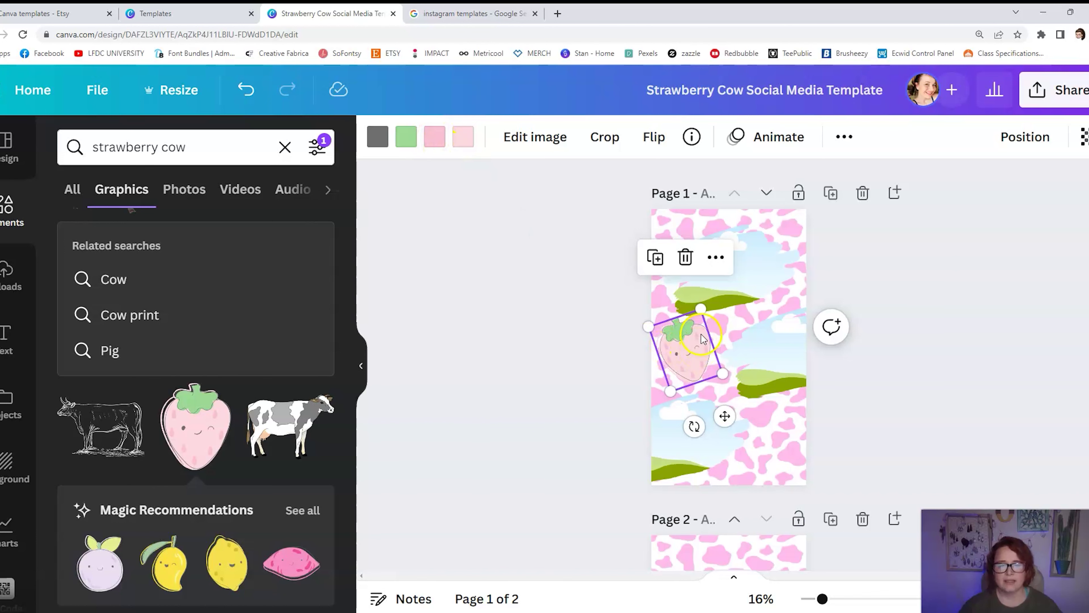
# Change the strawberry's lightest pink to the custom color #FFCED7
pyautogui.click(457, 145)
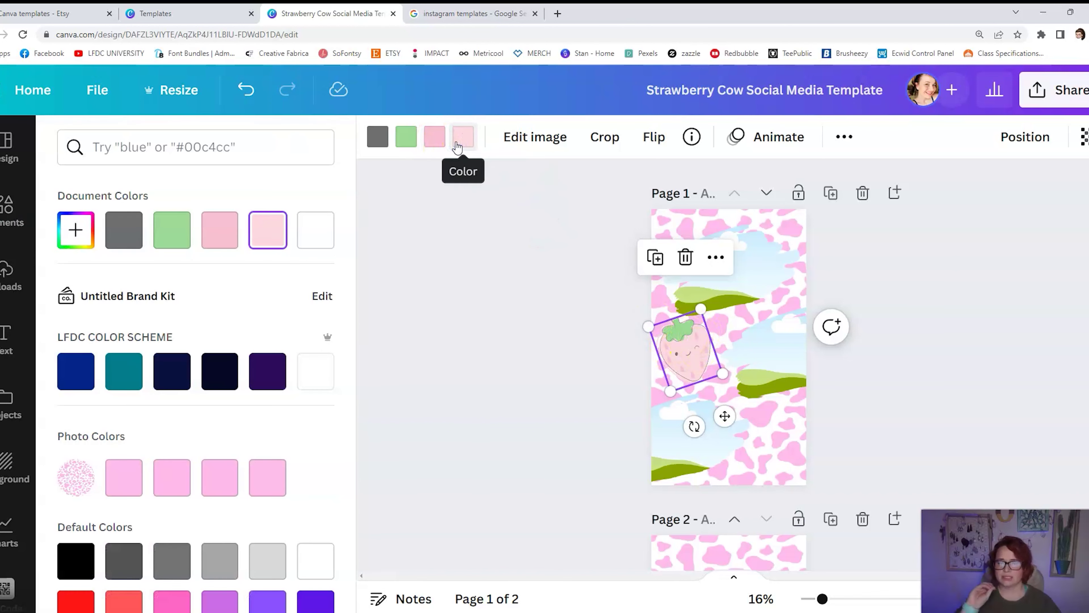
pyautogui.click(77, 231)
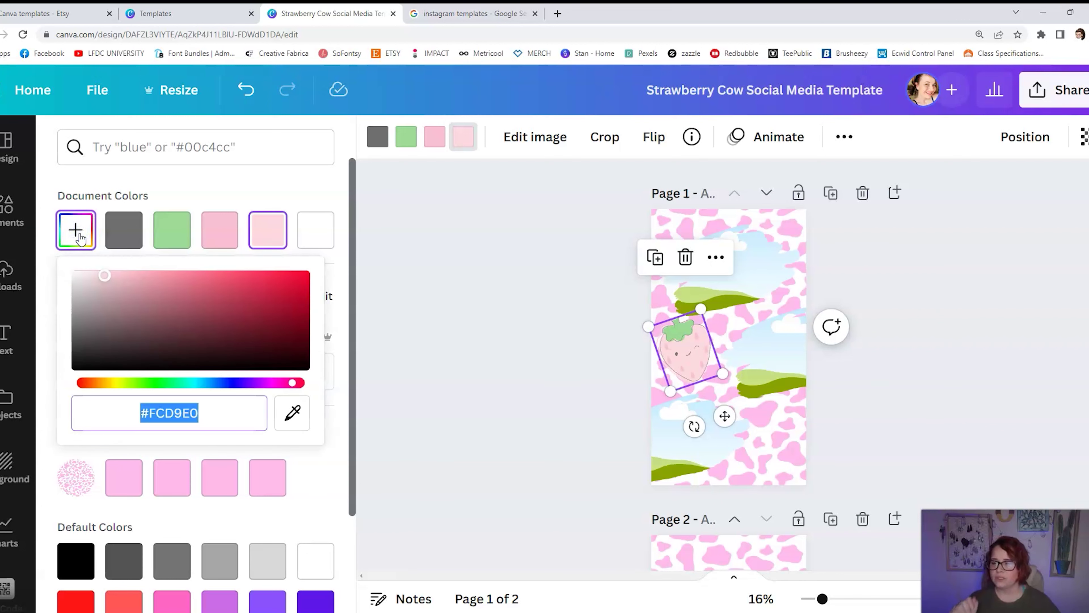
pyautogui.moveTo(107, 274); pyautogui.dragTo(113, 274)
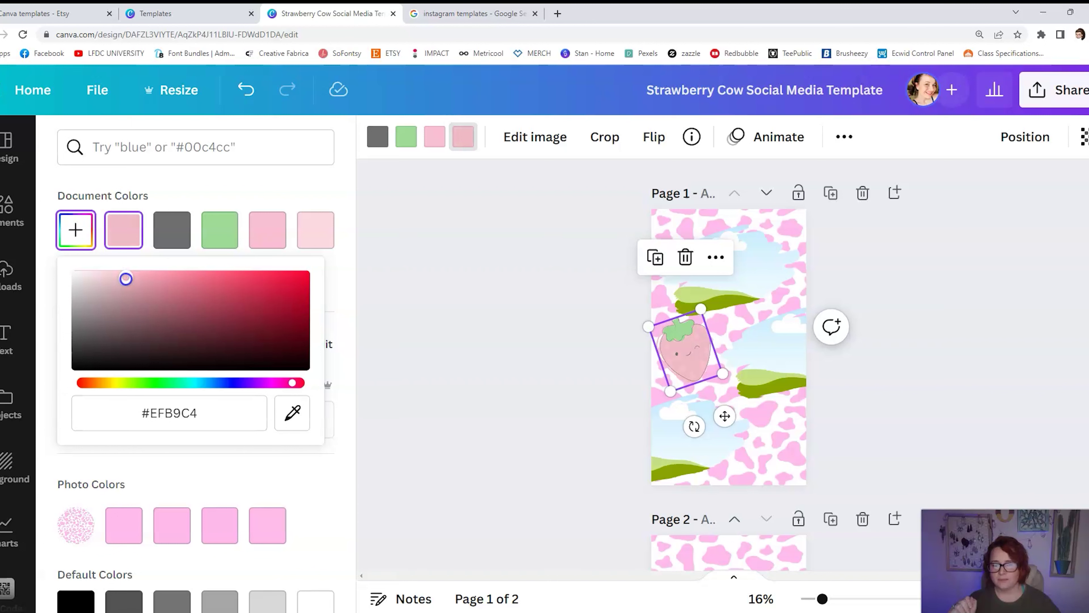
pyautogui.moveTo(111, 279); pyautogui.dragTo(111, 275)
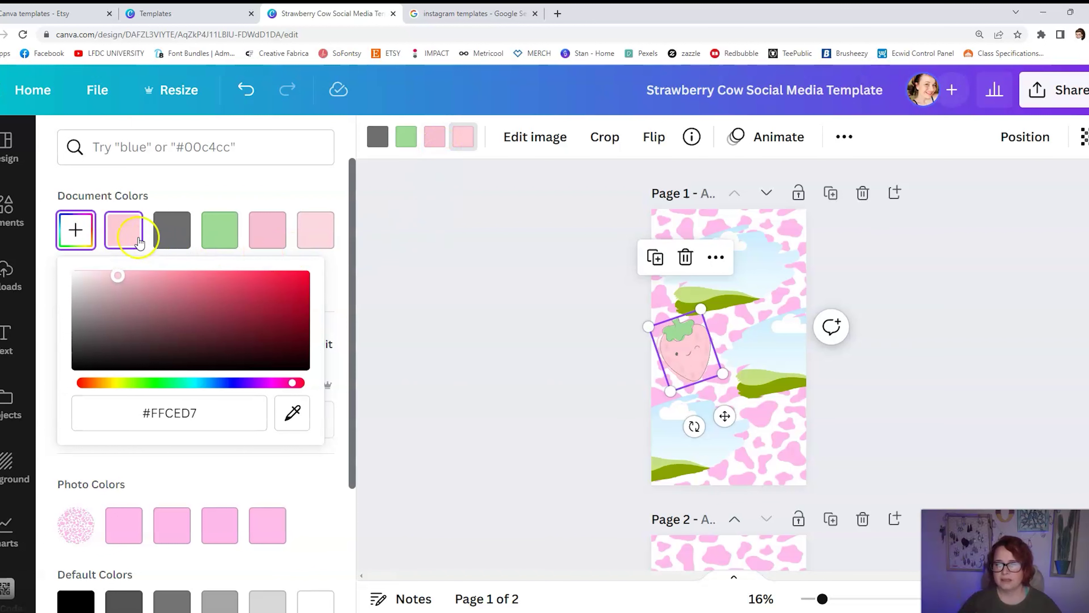
# Replace the strawberry's darker pink with the first solid pink from the cow print's photo colors
pyautogui.click(435, 141)
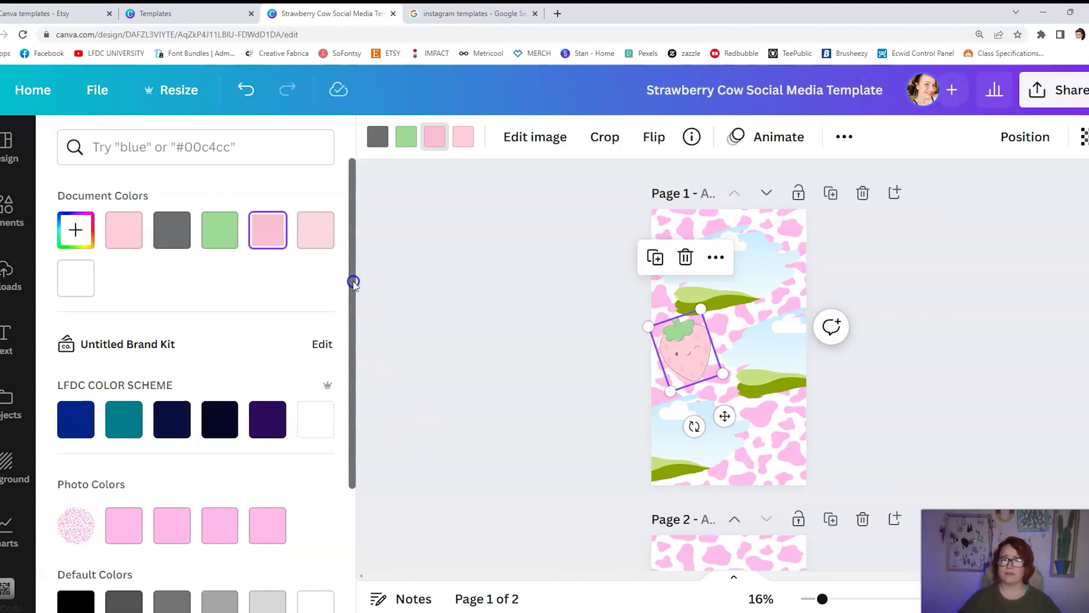
pyautogui.moveTo(354, 281); pyautogui.dragTo(354, 378)
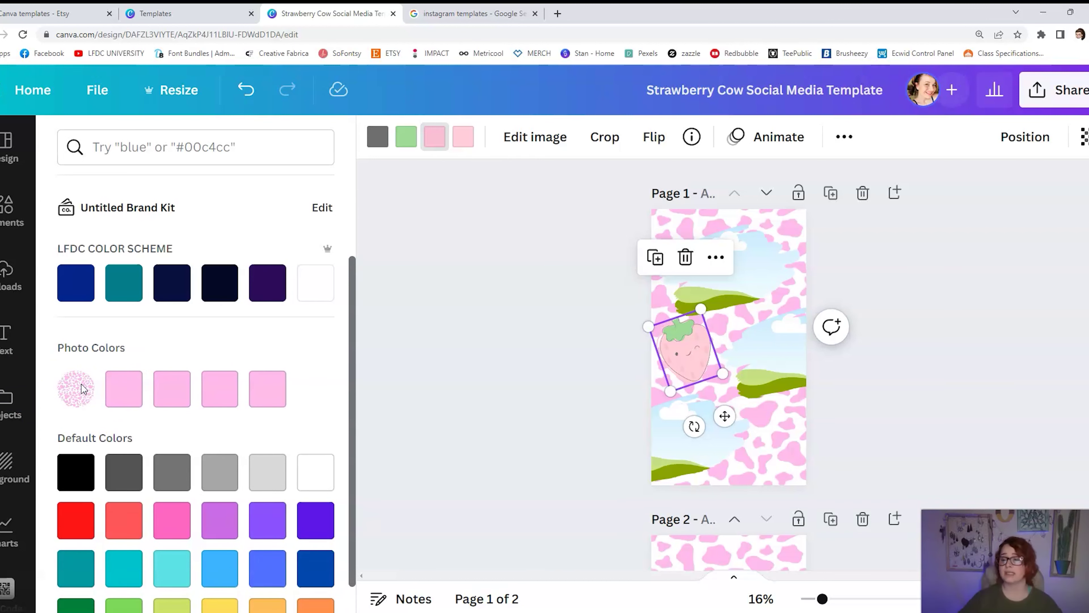
pyautogui.click(116, 393)
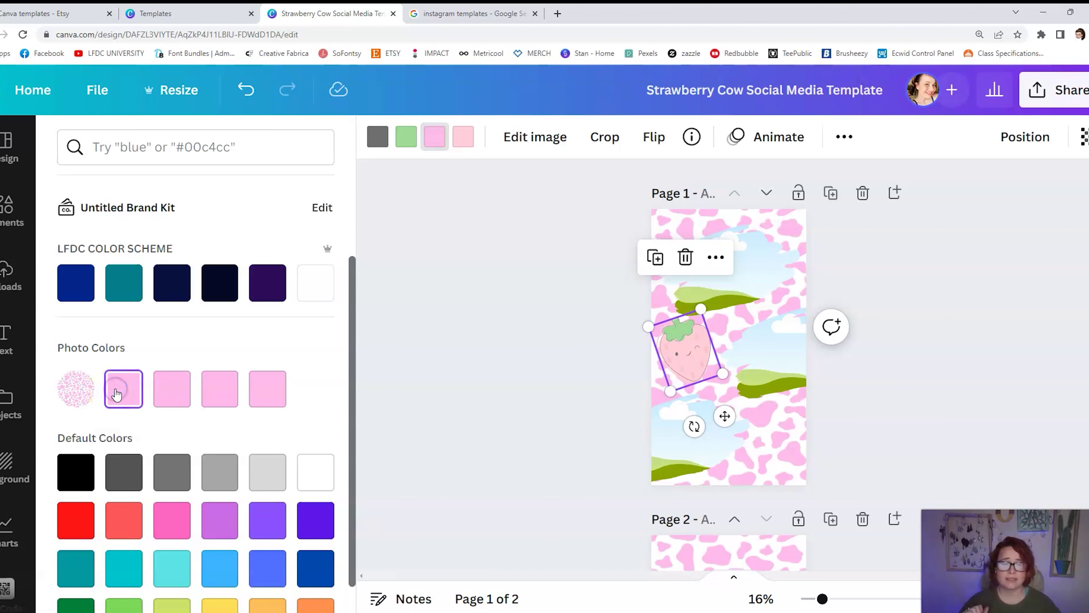
pyautogui.click(514, 386)
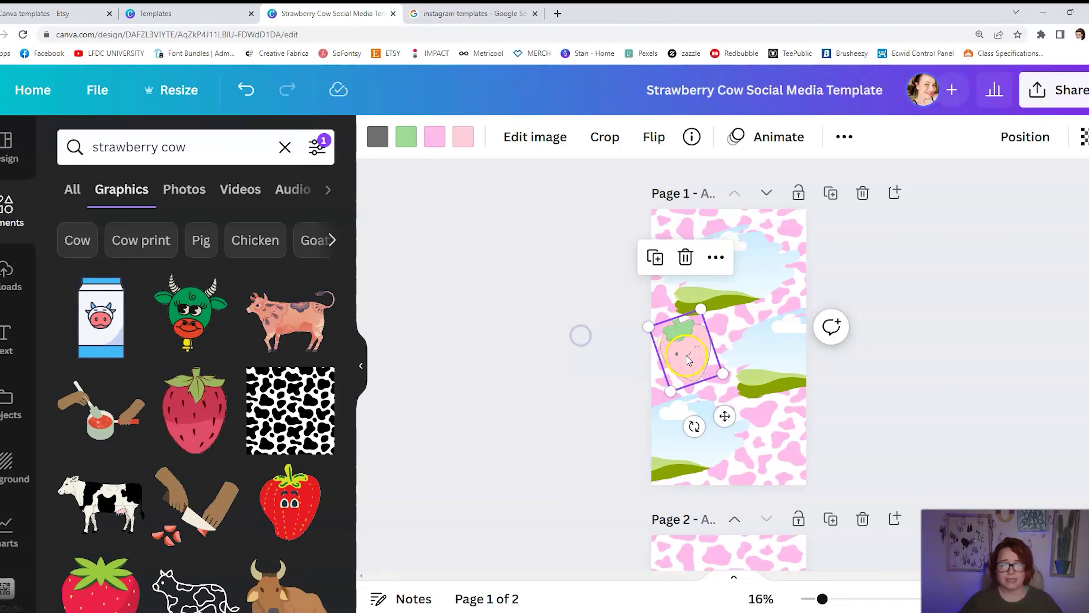
# Shrink the strawberry, duplicate it, and place the copy just below and to its right, tilted the opposite way
pyautogui.click(702, 314)
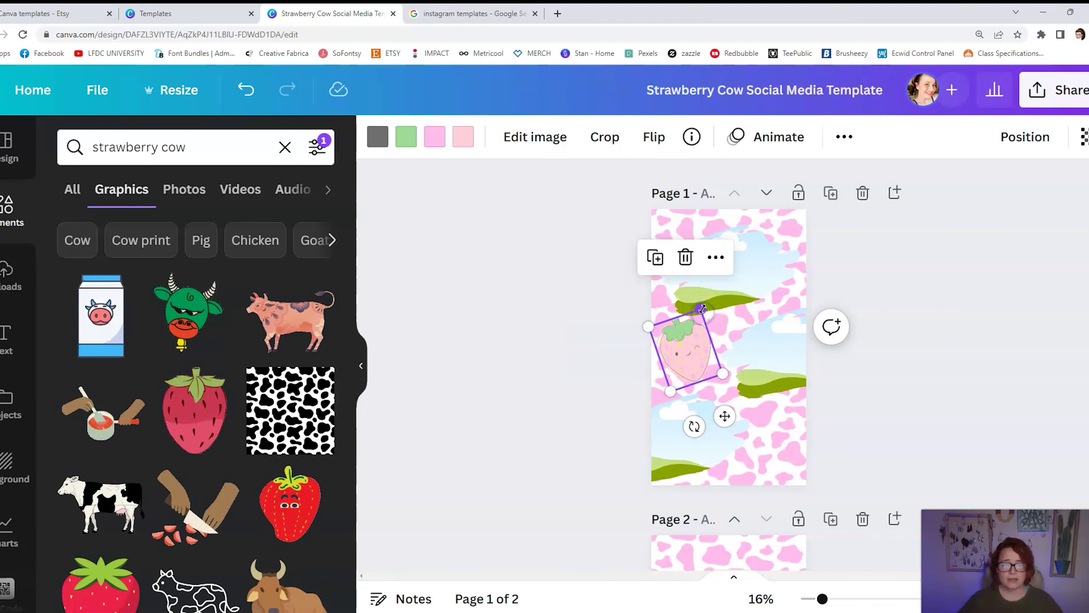
pyautogui.moveTo(703, 316); pyautogui.dragTo(682, 349)
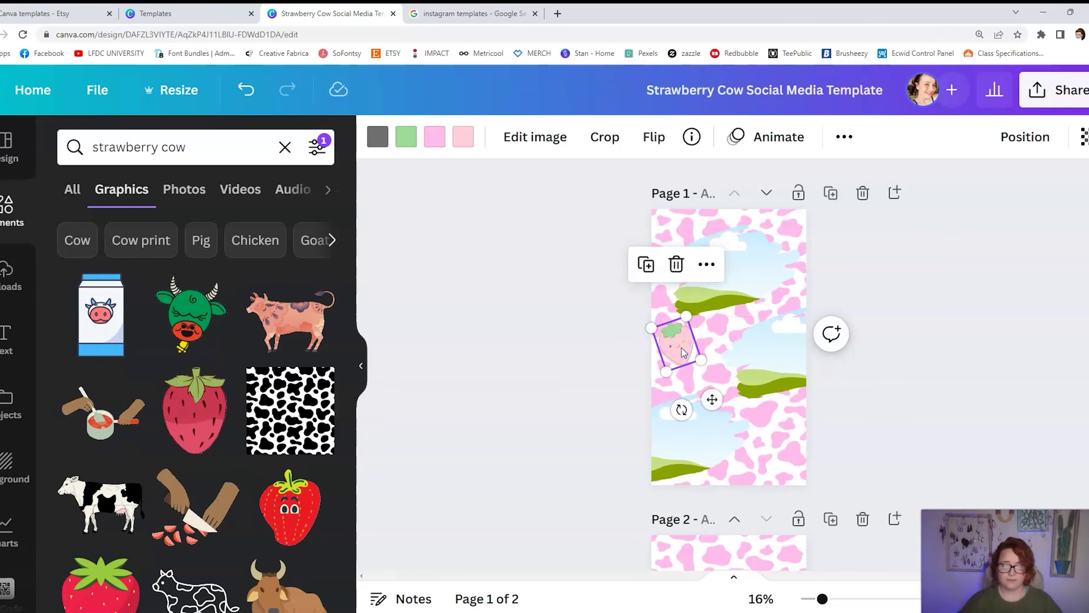
pyautogui.moveTo(697, 361)
pyautogui.mouseDown()
pyautogui.moveTo(710, 366)
pyautogui.moveTo(706, 377)
pyautogui.mouseUp()
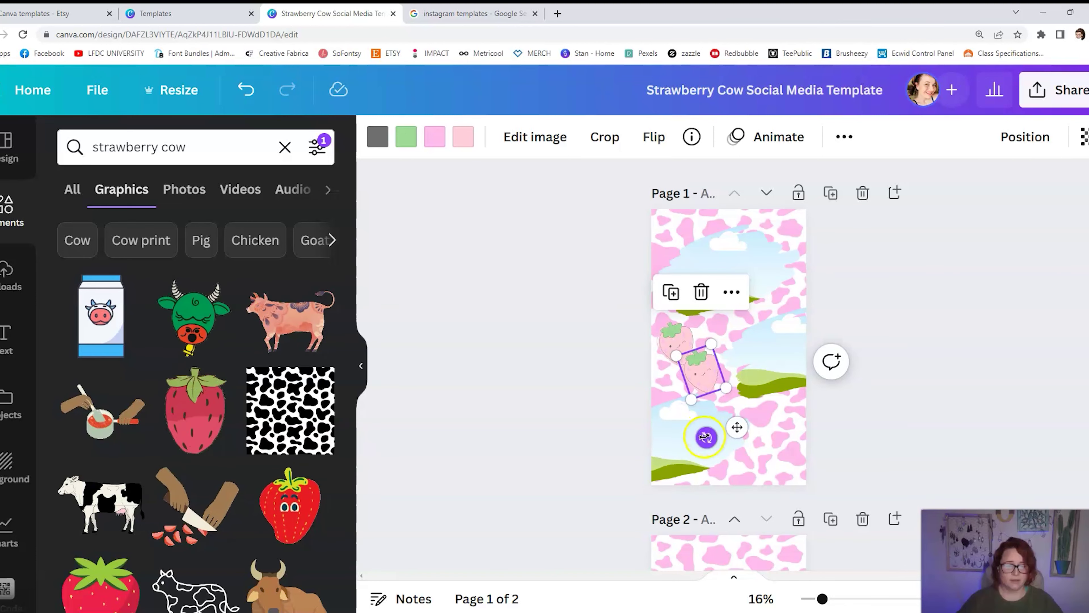
pyautogui.moveTo(706, 437); pyautogui.dragTo(661, 424)
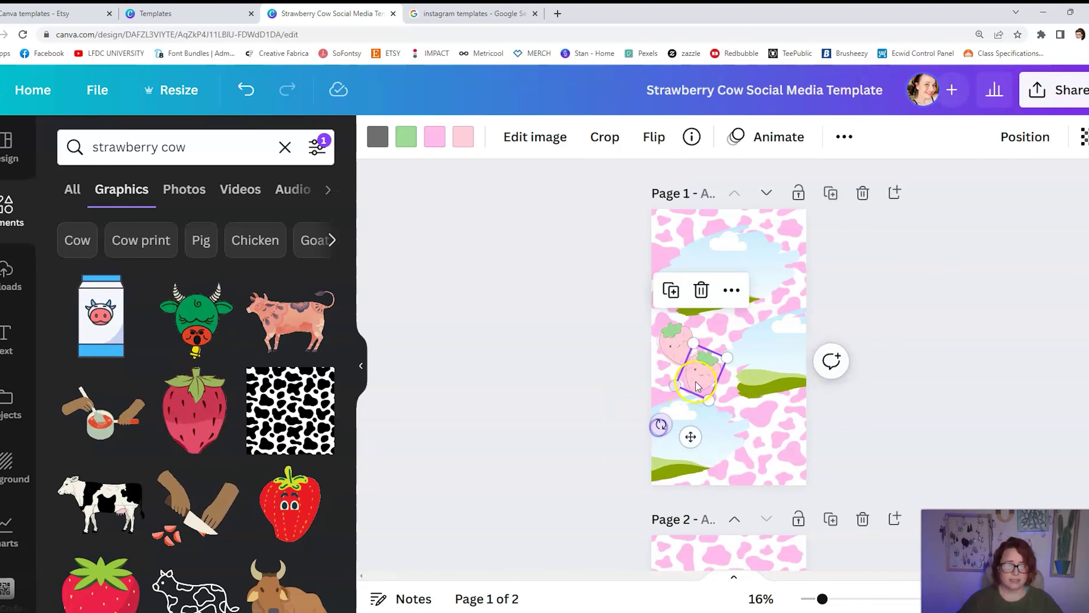
pyautogui.moveTo(696, 378); pyautogui.dragTo(697, 370)
pyautogui.click(568, 372)
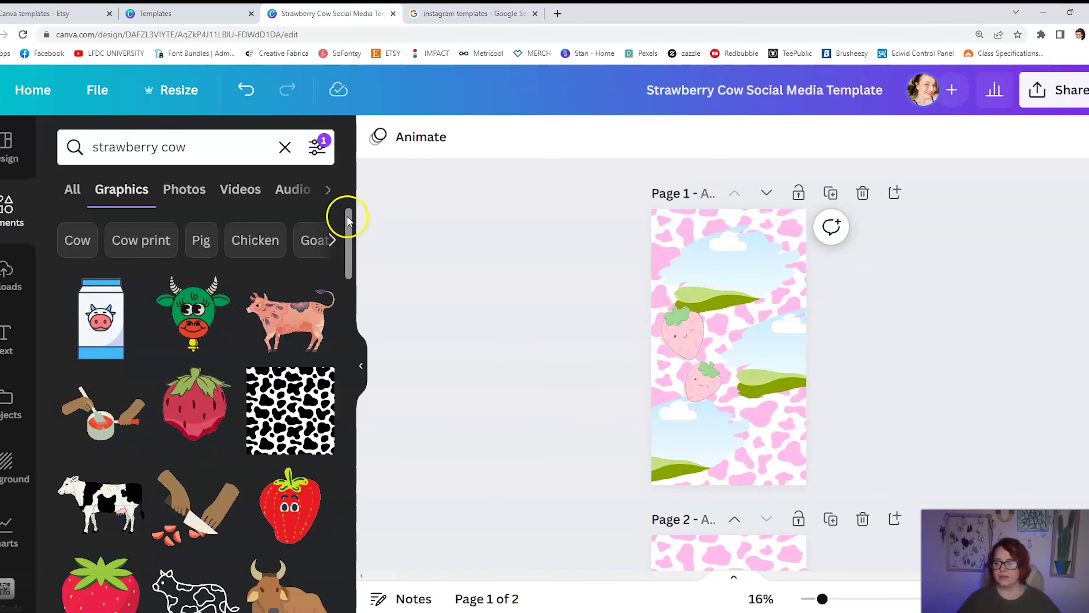
# Search the free graphics for "milk" and browse the milk cartons
pyautogui.moveTo(347, 215); pyautogui.dragTo(338, 330)
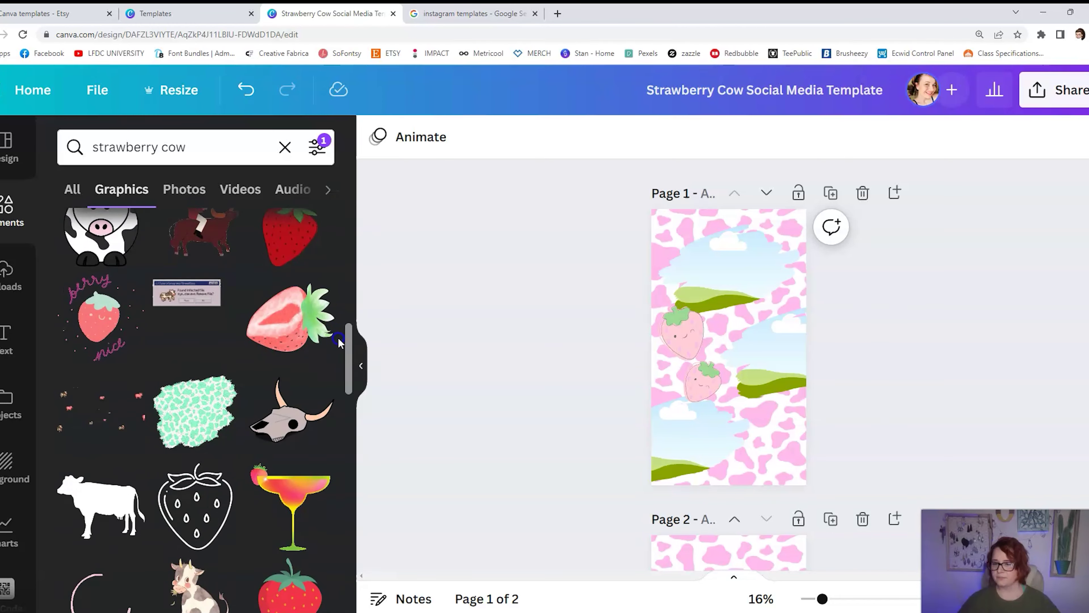
pyautogui.click(88, 134)
pyautogui.press('BackSpace')
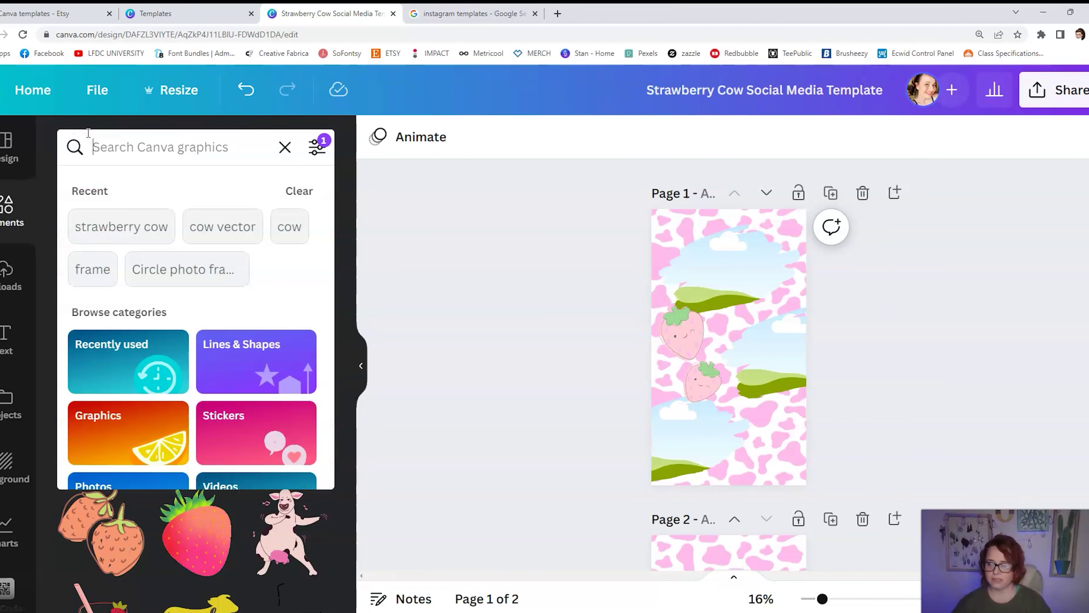
pyautogui.write('milk')
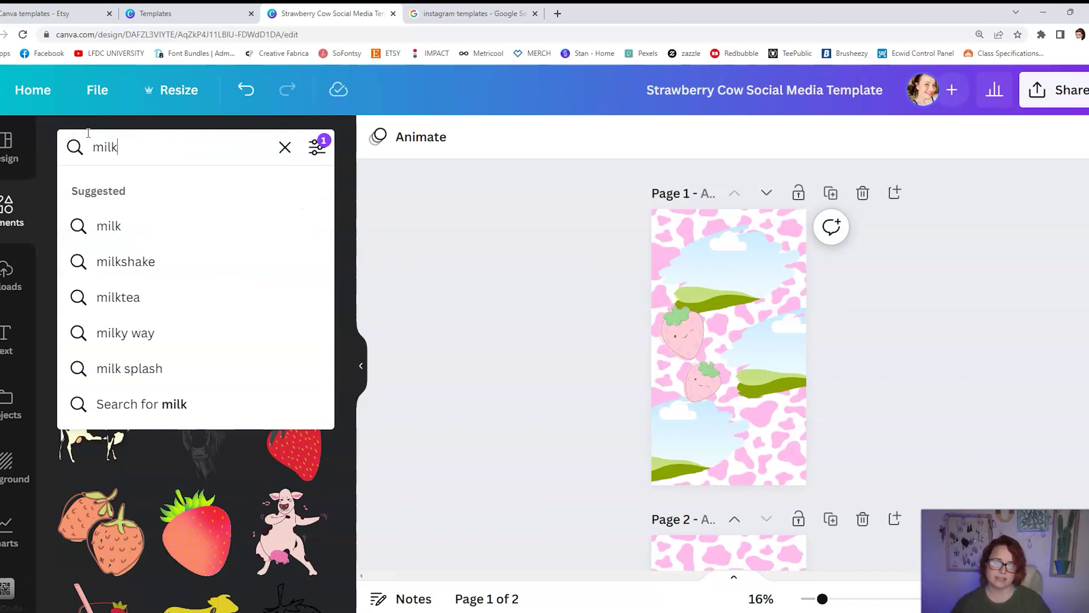
pyautogui.press('Return')
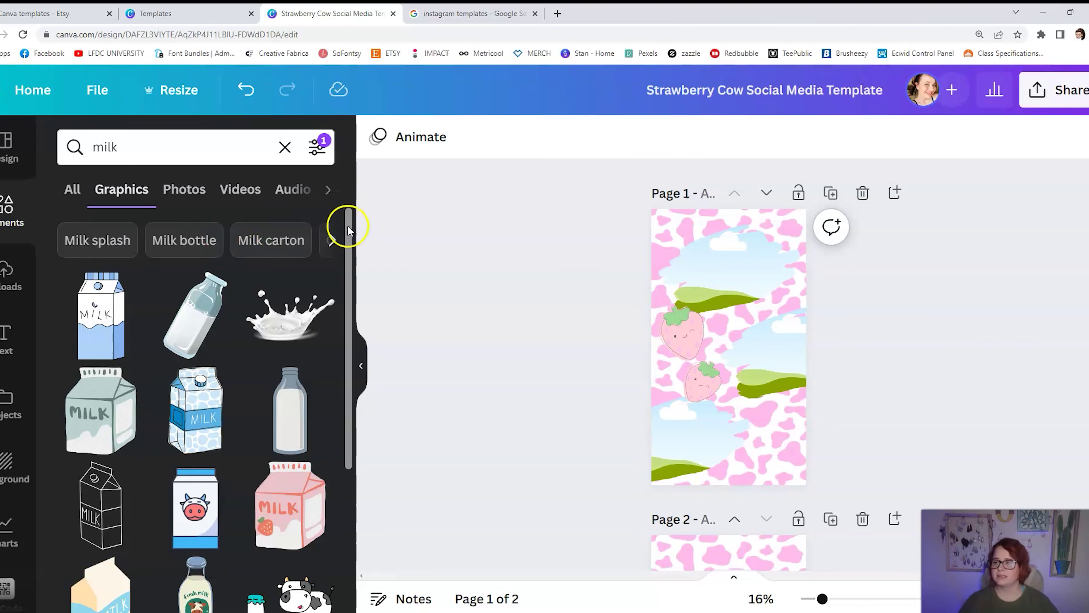
pyautogui.moveTo(350, 231); pyautogui.dragTo(339, 316)
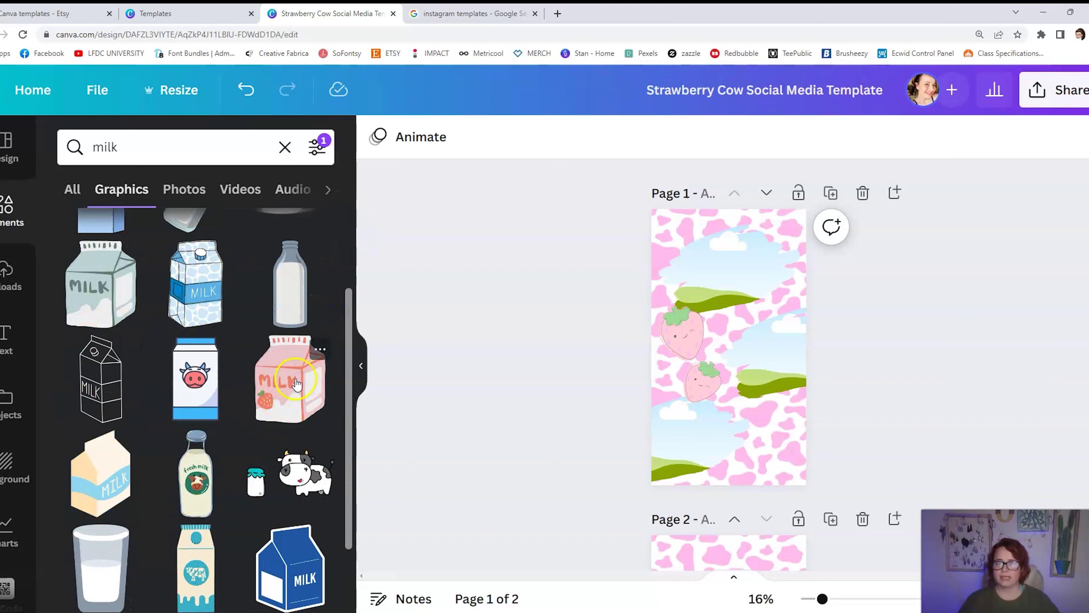
# Add the pink strawberry milk carton, shrink it, and place it in page 1's lower right corner beside the bottom frame
pyautogui.click(287, 391)
pyautogui.moveTo(773, 292); pyautogui.dragTo(741, 355)
pyautogui.moveTo(684, 394); pyautogui.dragTo(770, 456)
pyautogui.moveTo(799, 405); pyautogui.dragTo(791, 412)
pyautogui.moveTo(769, 447); pyautogui.dragTo(778, 446)
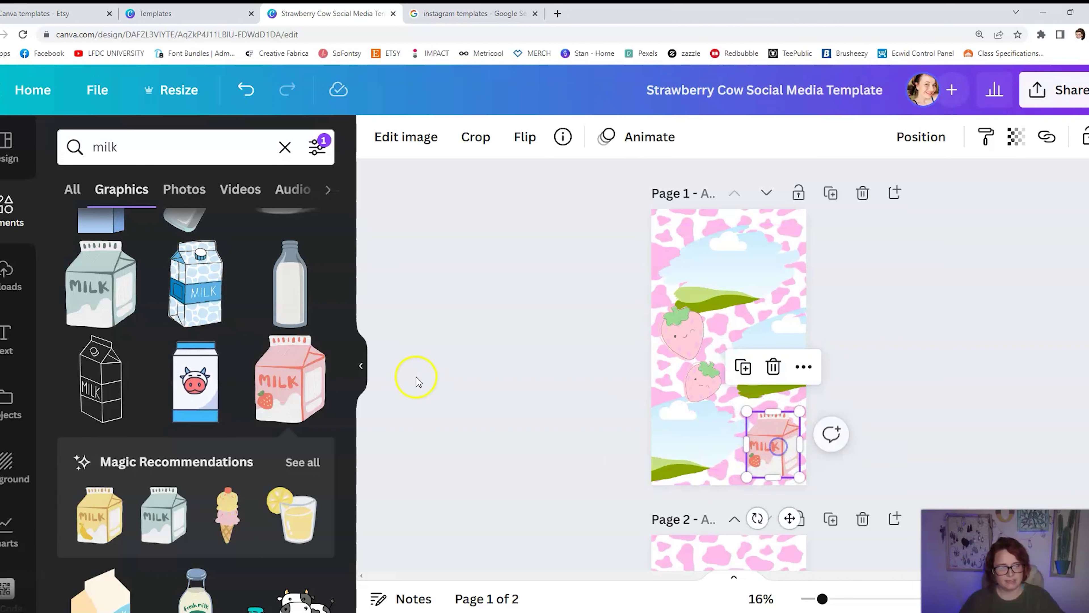
pyautogui.click(480, 339)
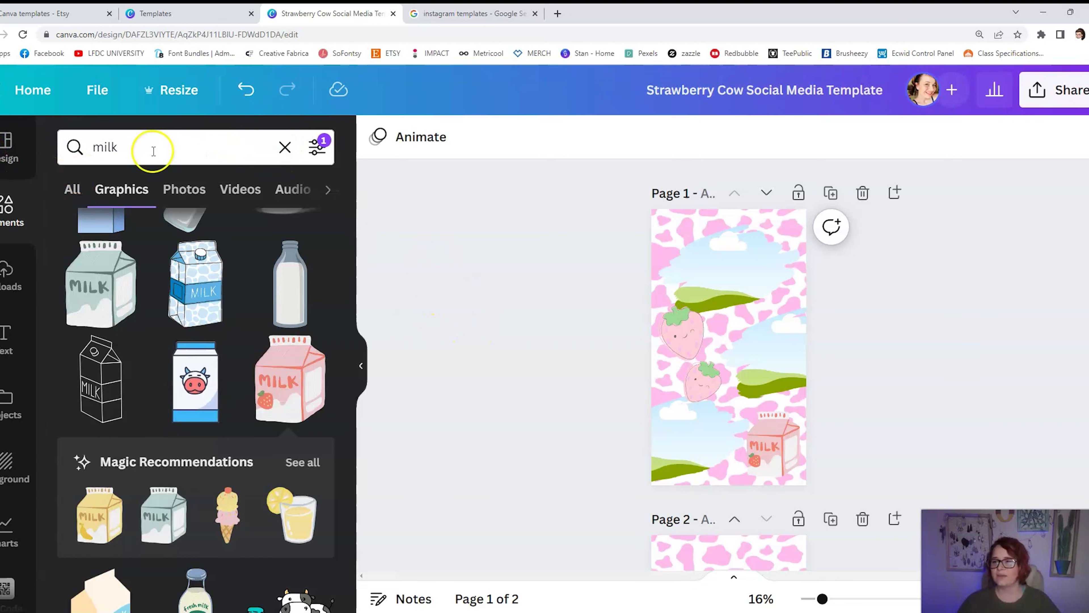
# Search the graphics for "swatches" and place the brown brush-stroke swatch over page 1's top frame at nearly the page width
pyautogui.click(86, 146)
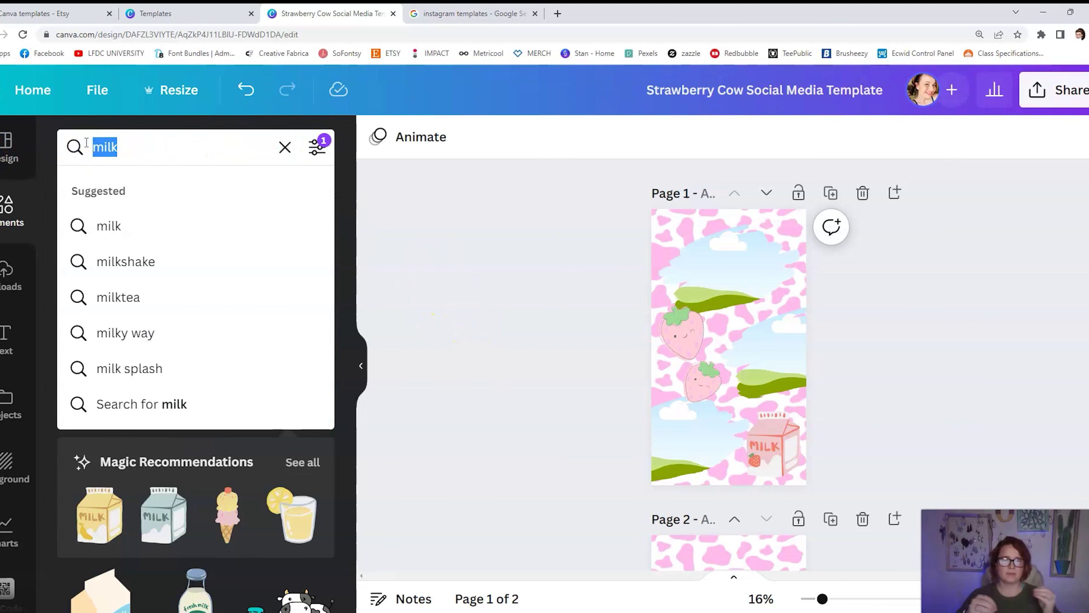
pyautogui.click(284, 147)
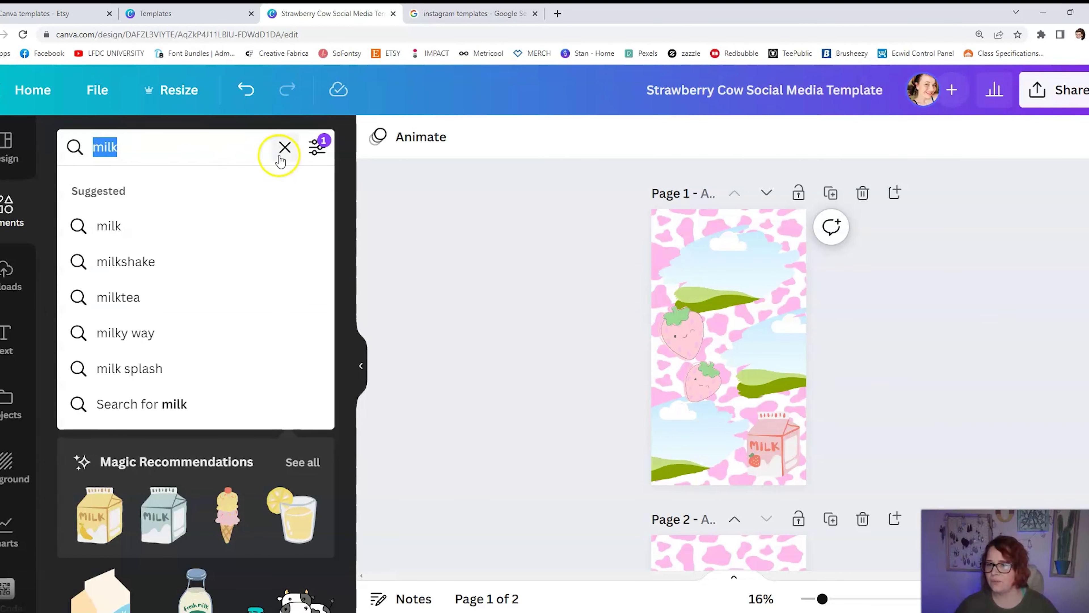
pyautogui.click(78, 149)
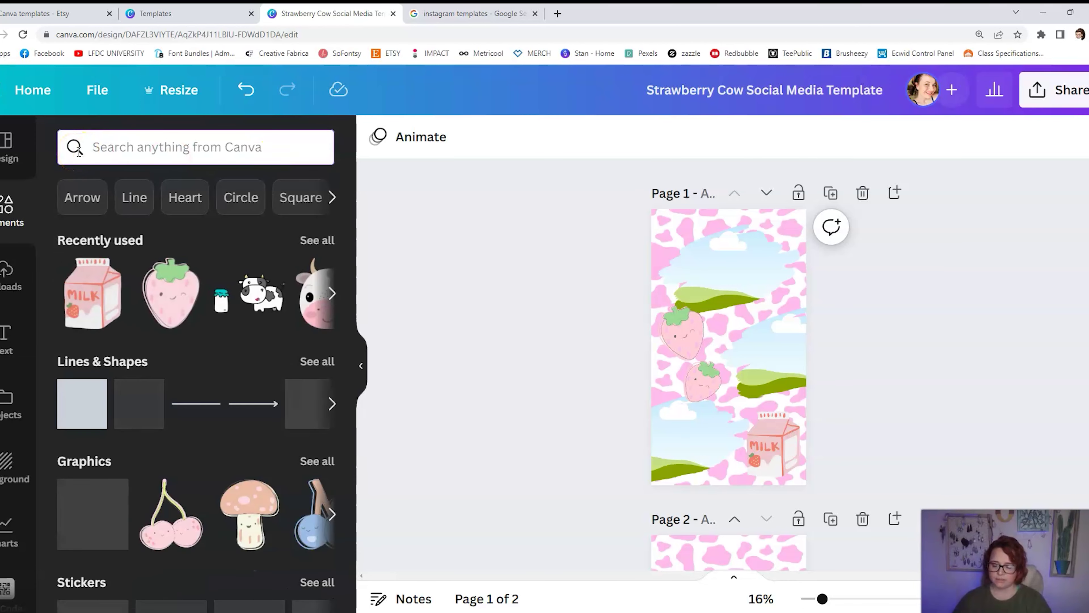
pyautogui.write('swatches')
pyautogui.click(77, 149)
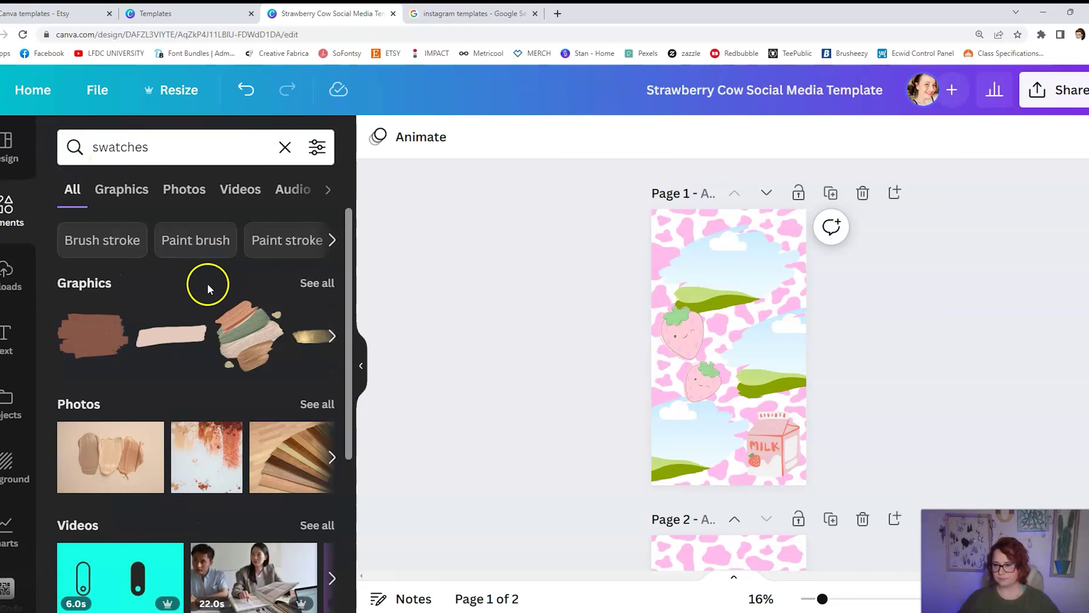
pyautogui.click(121, 189)
pyautogui.moveTo(92, 240); pyautogui.dragTo(804, 332)
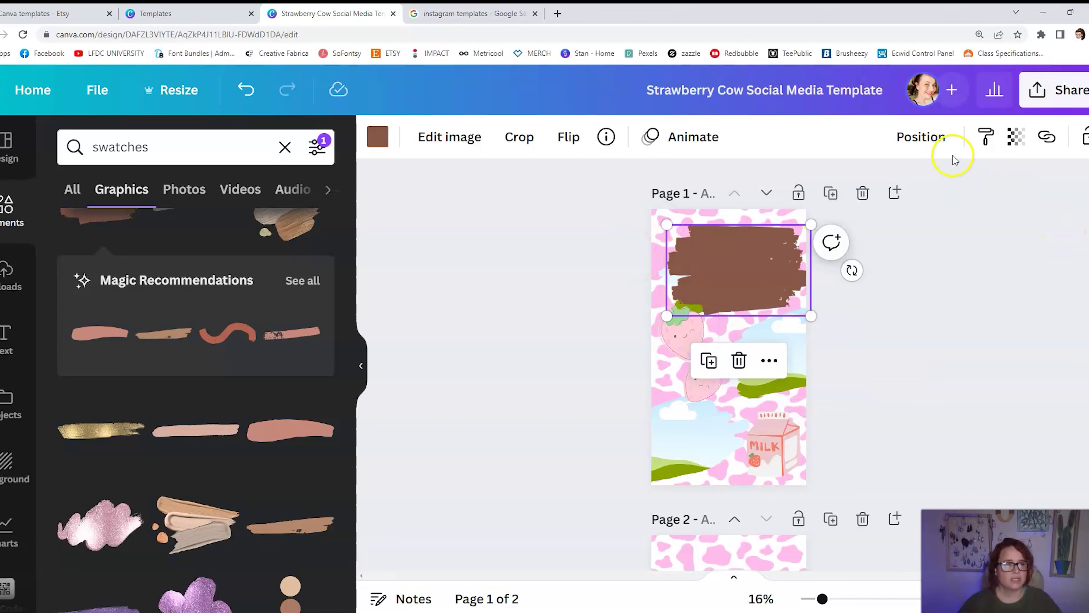
# Send the brown swatch backward until it sits behind page 1's top photo frame
pyautogui.click(921, 137)
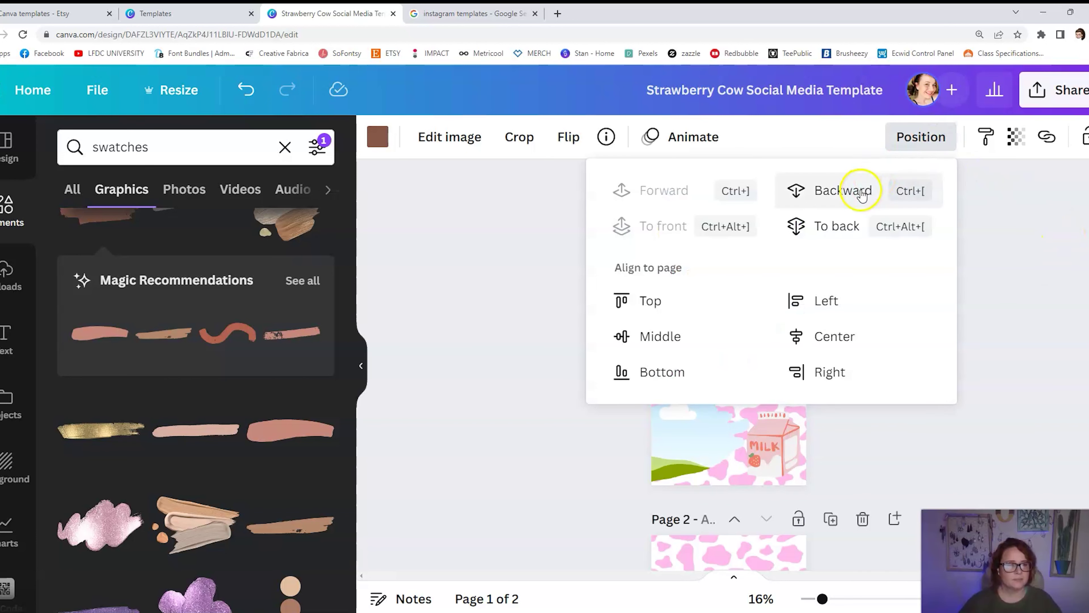
pyautogui.click(1038, 242)
pyautogui.click(925, 137)
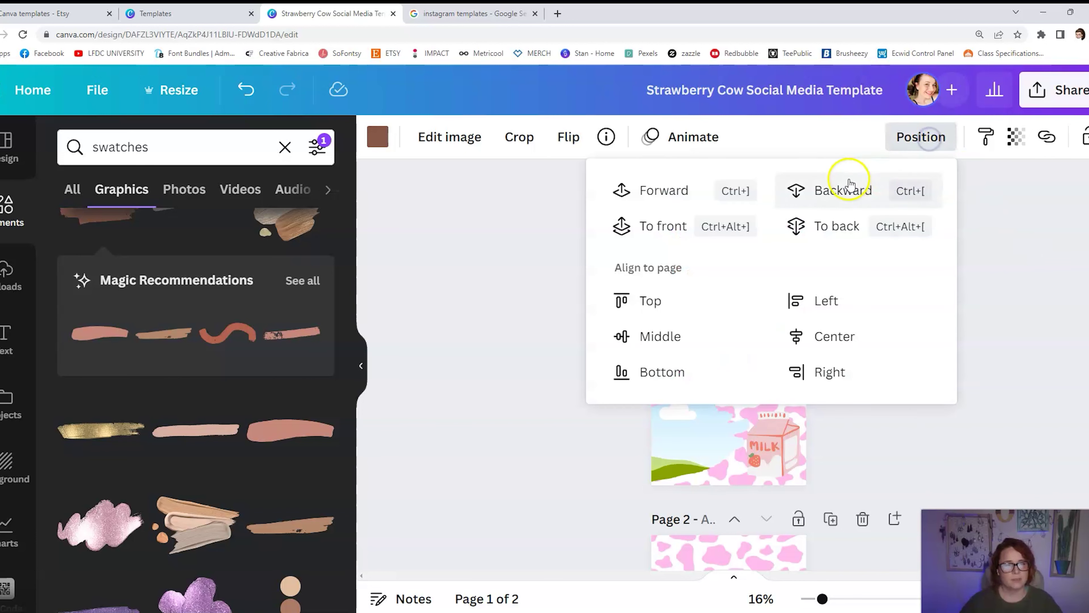
pyautogui.click(1004, 254)
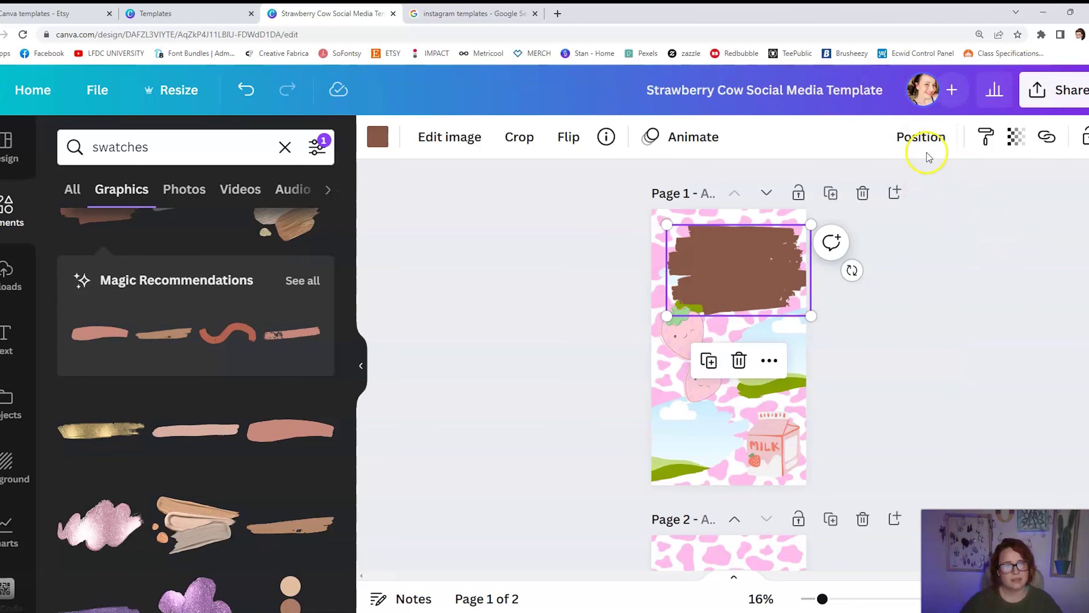
pyautogui.click(924, 141)
pyautogui.click(998, 263)
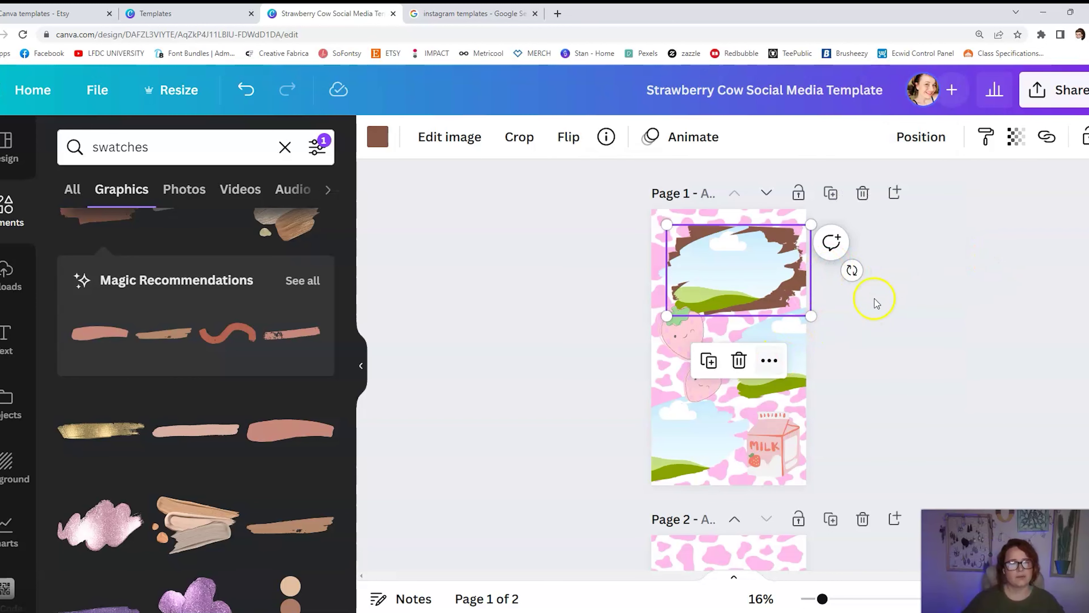
# Tilt the brown swatch counterclockwise and enlarge it so its edges surround page 1's top frame
pyautogui.moveTo(852, 269)
pyautogui.mouseDown()
pyautogui.moveTo(854, 260)
pyautogui.moveTo(858, 275)
pyautogui.mouseUp()
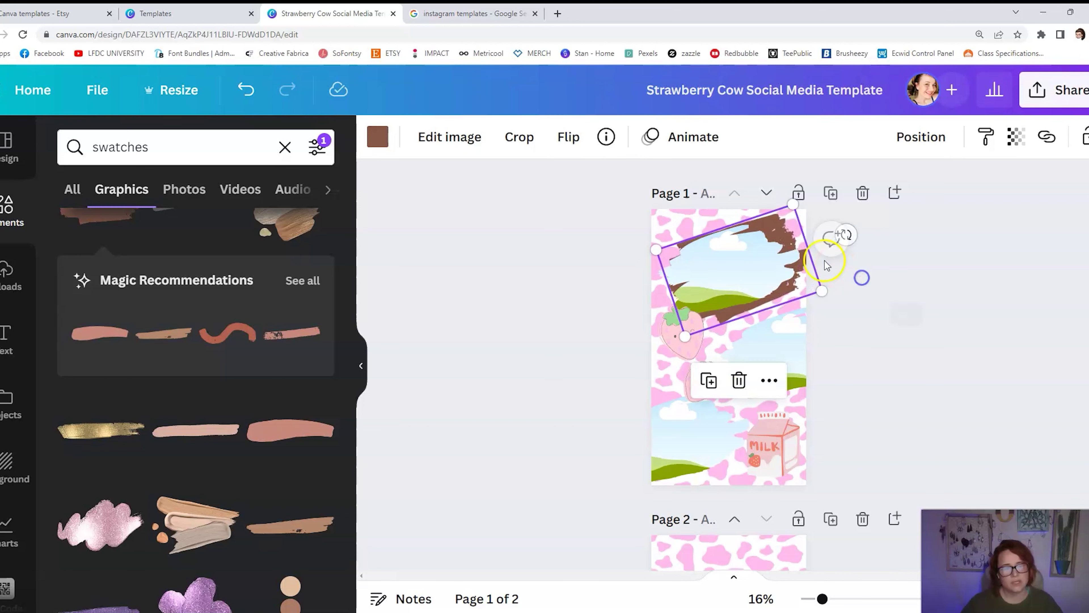
pyautogui.click(785, 225)
pyautogui.click(778, 220)
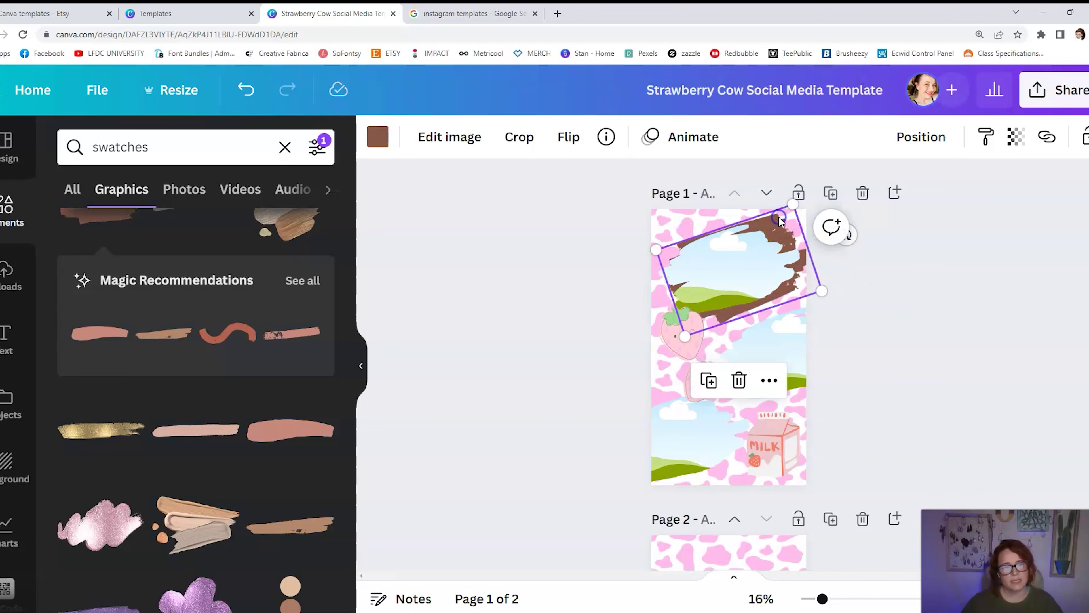
pyautogui.moveTo(779, 217); pyautogui.dragTo(768, 219)
pyautogui.moveTo(808, 292)
pyautogui.mouseDown()
pyautogui.moveTo(846, 298)
pyautogui.moveTo(828, 297)
pyautogui.mouseUp()
pyautogui.click(667, 317)
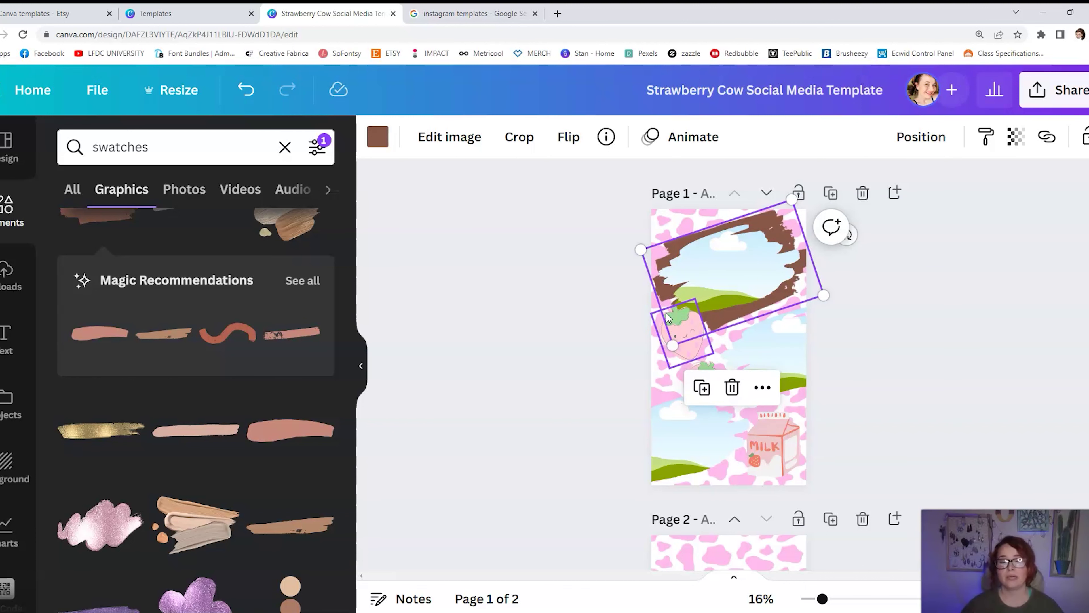
# Try both document pinks on the swatch behind the top frame, settling on the document's light green
pyautogui.click(379, 138)
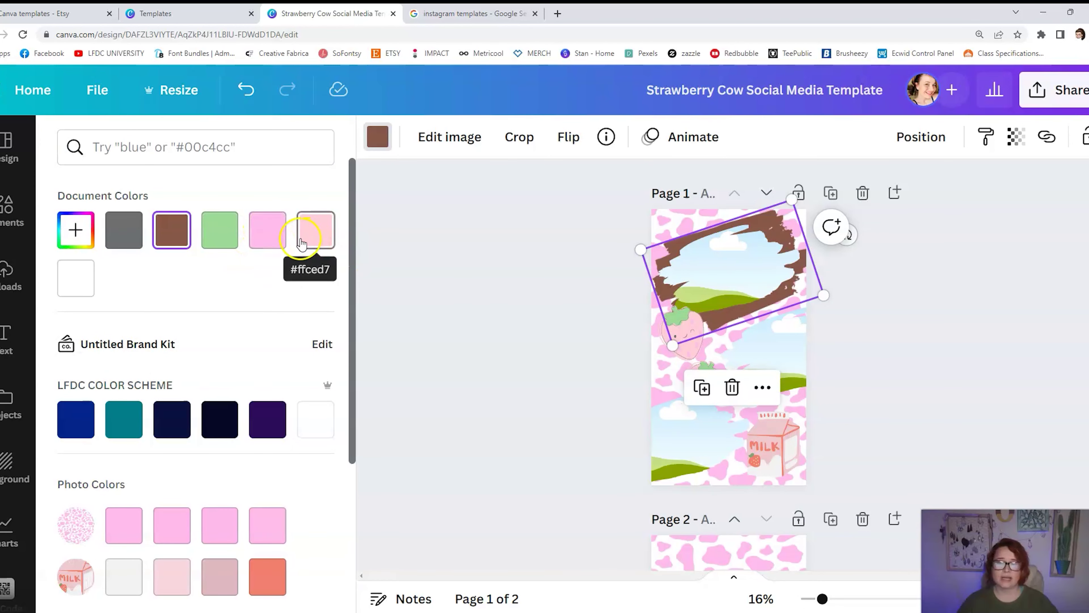
pyautogui.click(326, 233)
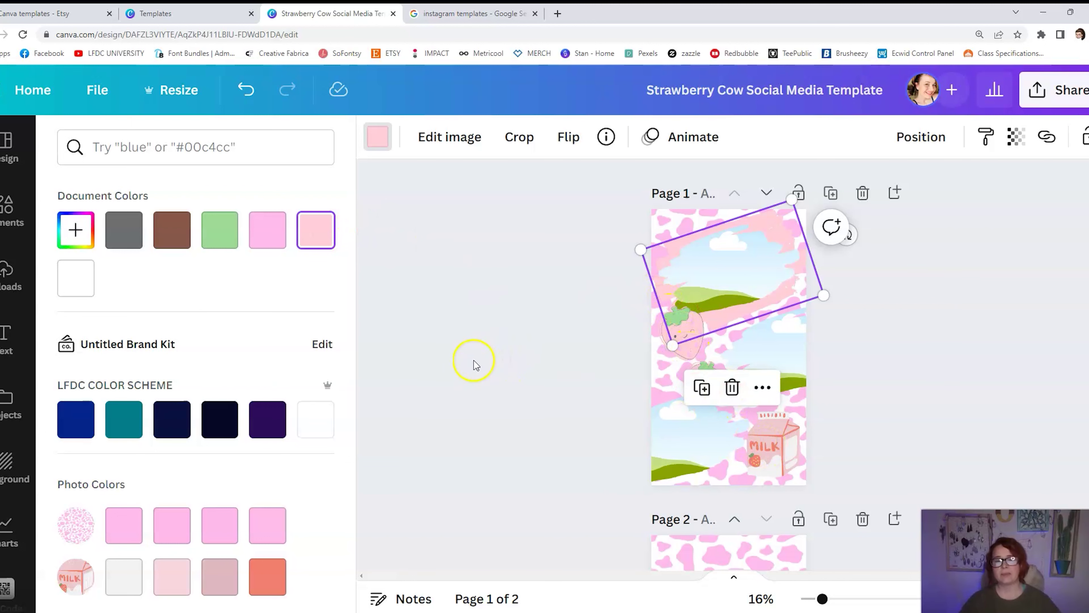
pyautogui.click(265, 237)
pyautogui.click(226, 229)
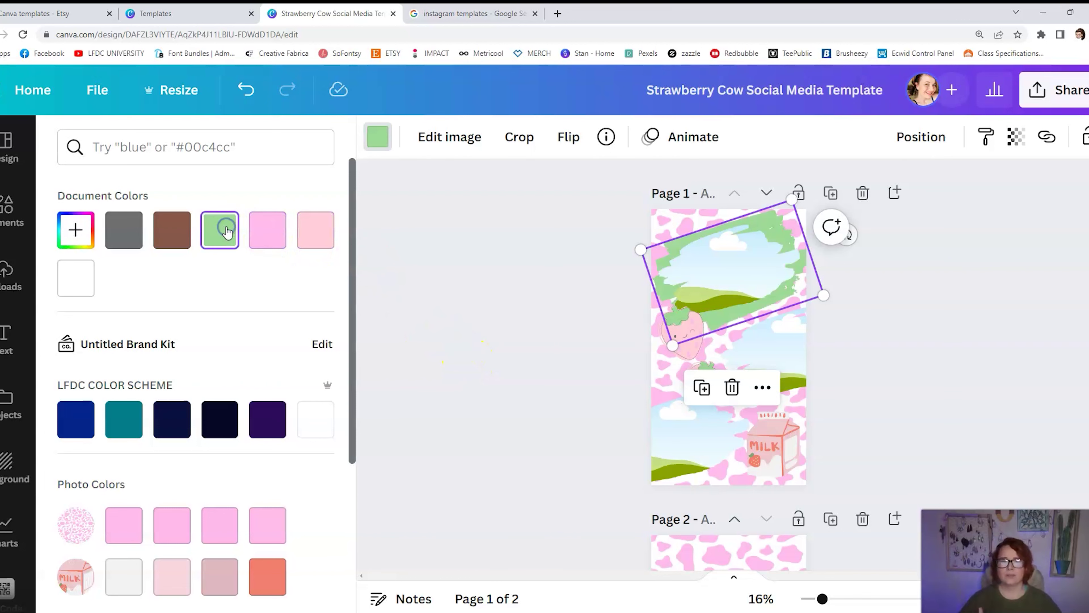
pyautogui.click(211, 256)
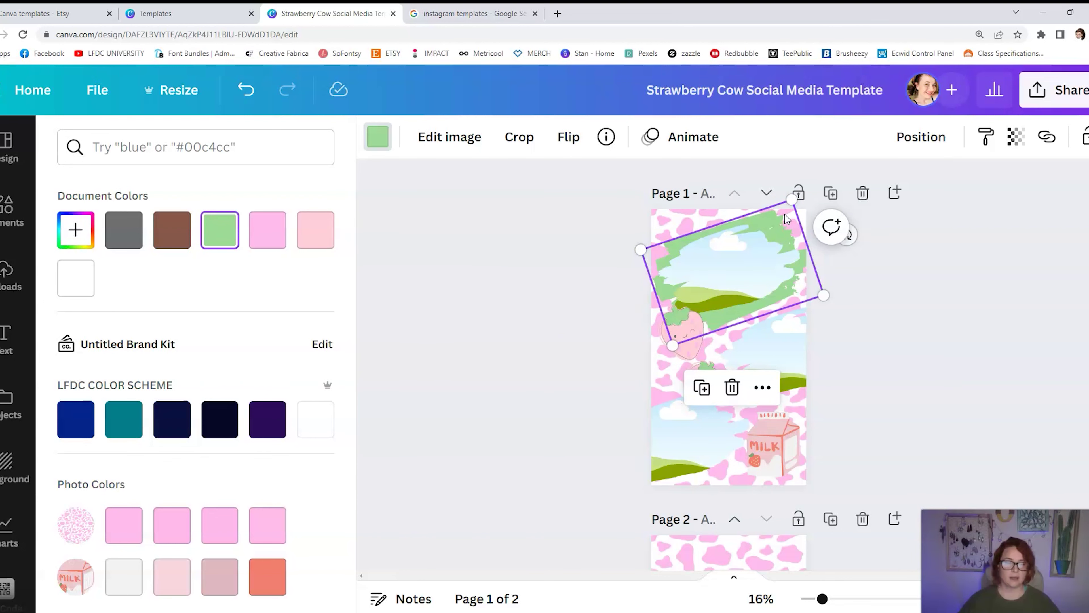
# Place a copy of the green swatch behind page 1's middle frame and recolor it pale yellow #FFFBCC
pyautogui.moveTo(785, 217); pyautogui.dragTo(850, 300)
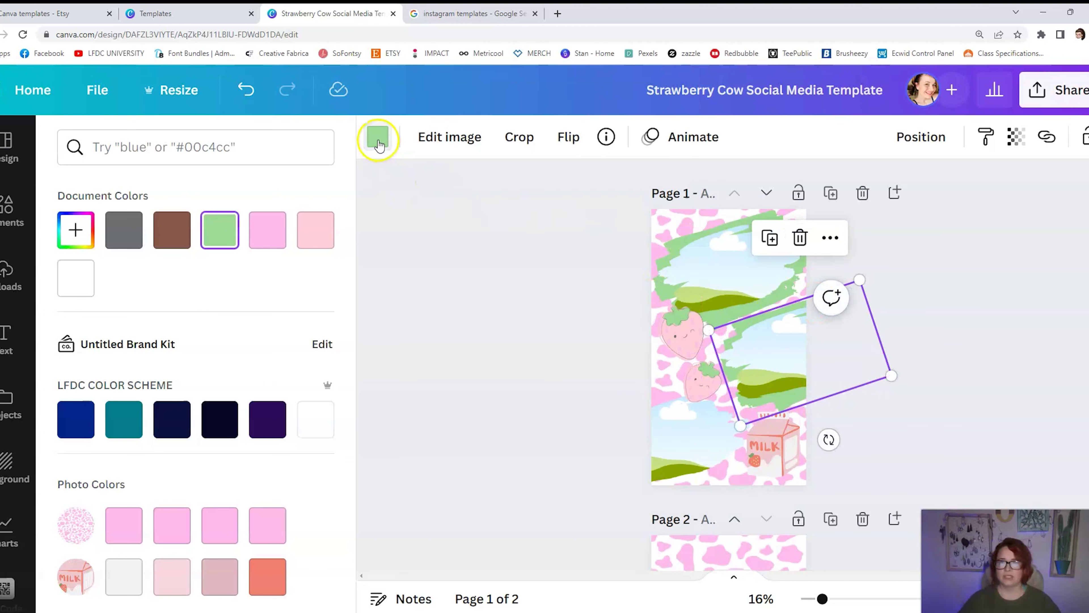
pyautogui.click(317, 236)
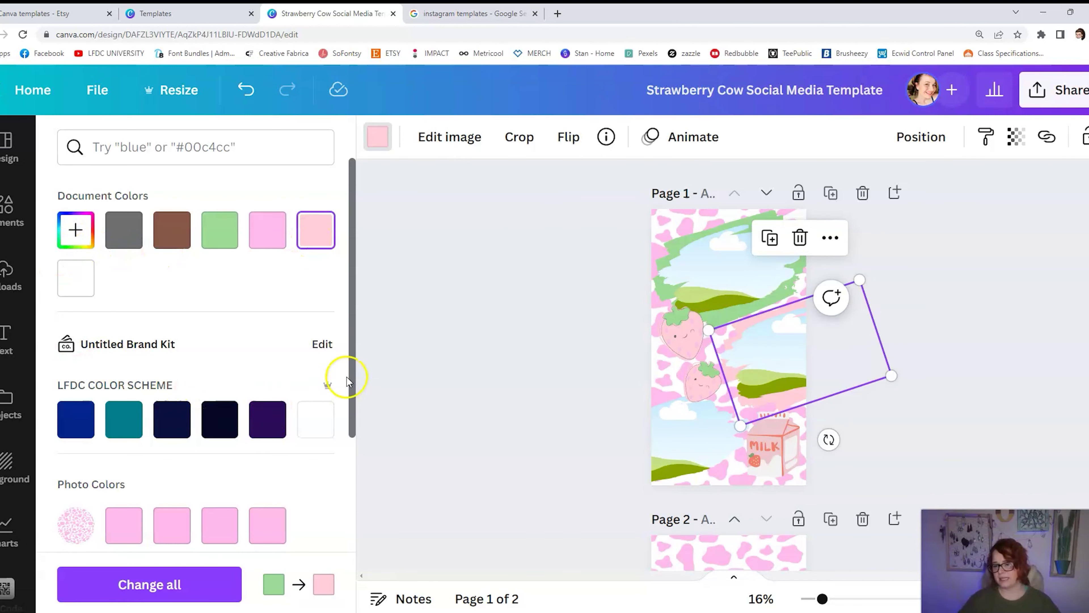
pyautogui.click(76, 229)
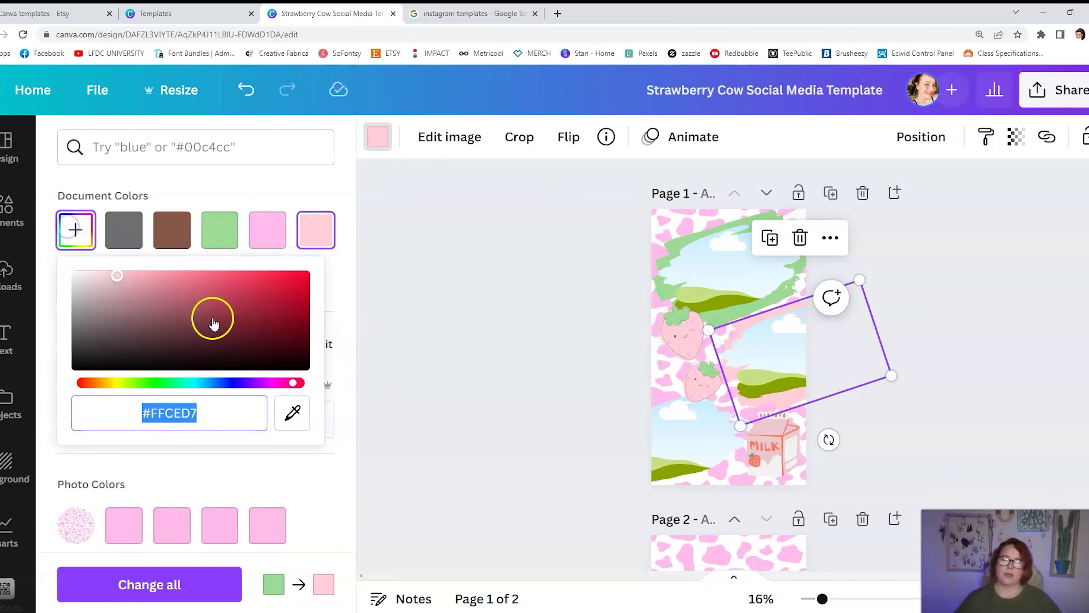
pyautogui.click(116, 382)
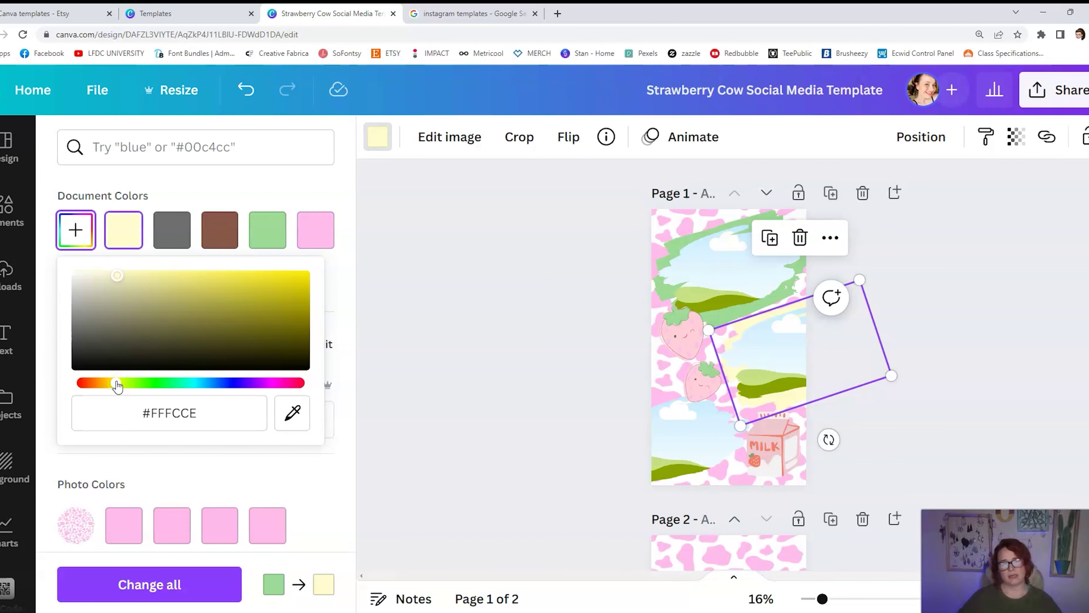
pyautogui.click(120, 270)
pyautogui.click(793, 412)
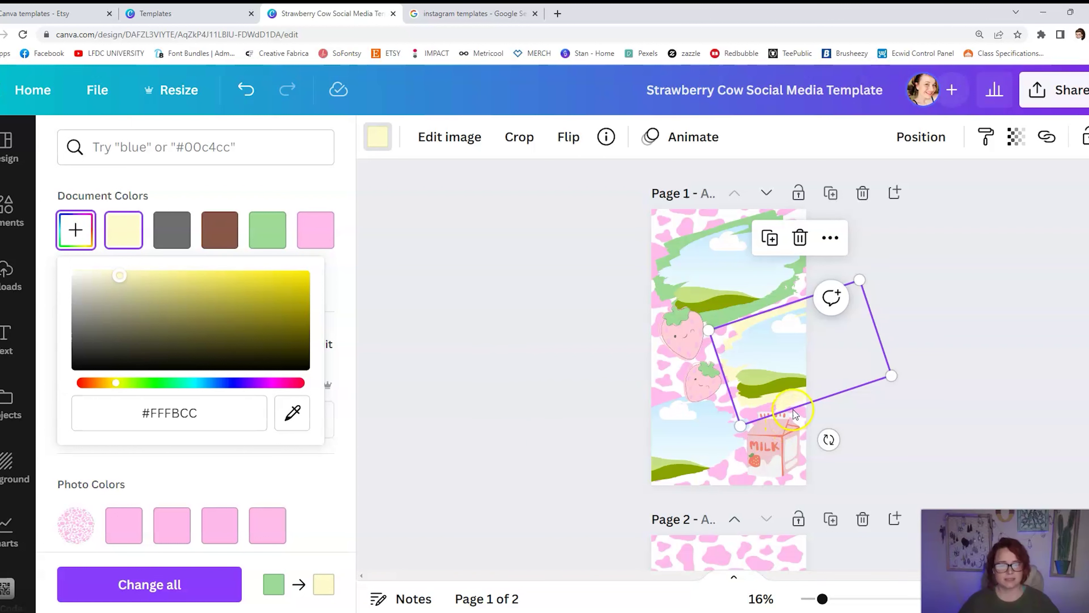
# Place a copy of the yellow swatch behind page 1's bottom frame and recolor it light peach #FFE0CC
pyautogui.moveTo(797, 405); pyautogui.dragTo(670, 489)
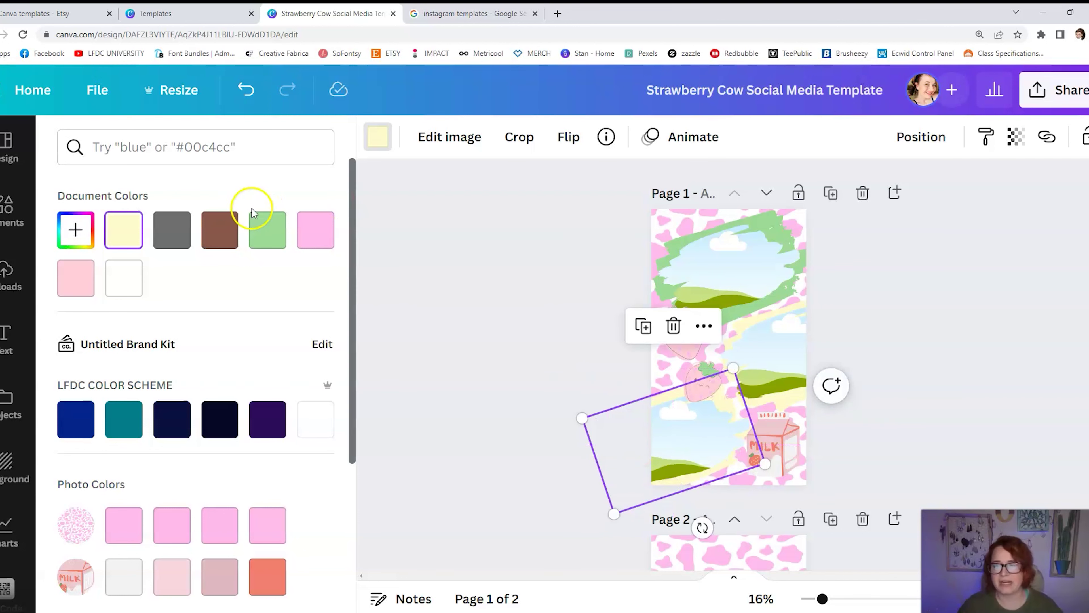
pyautogui.click(77, 230)
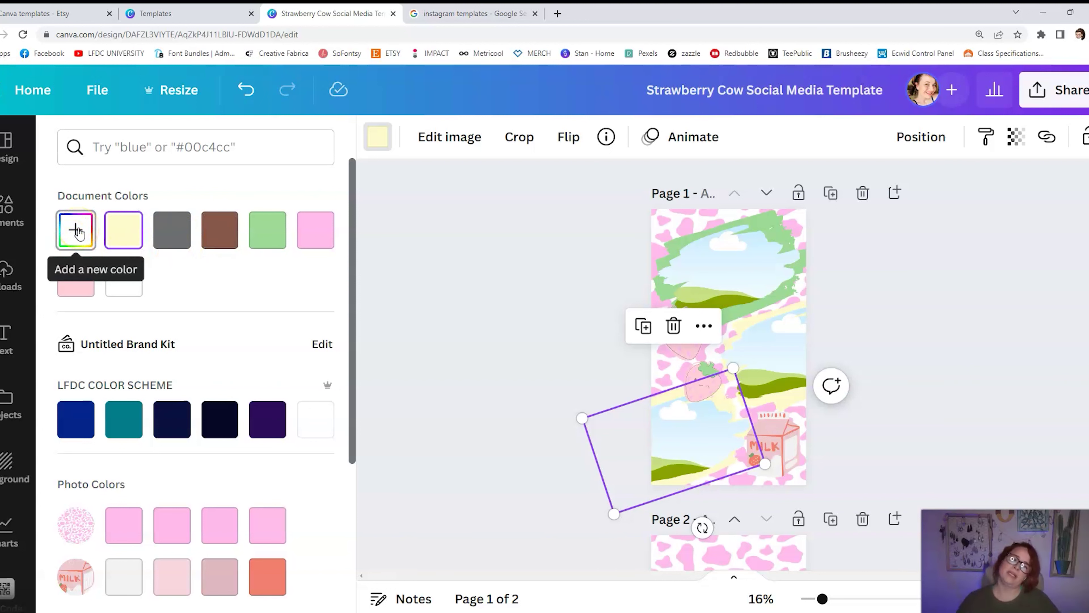
pyautogui.click(77, 230)
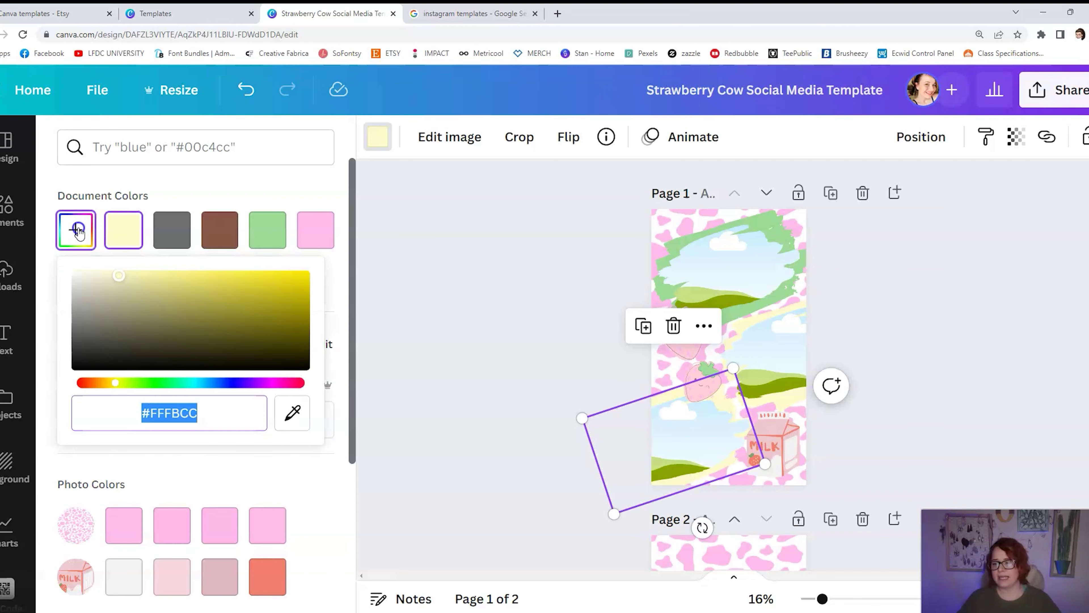
pyautogui.click(196, 382)
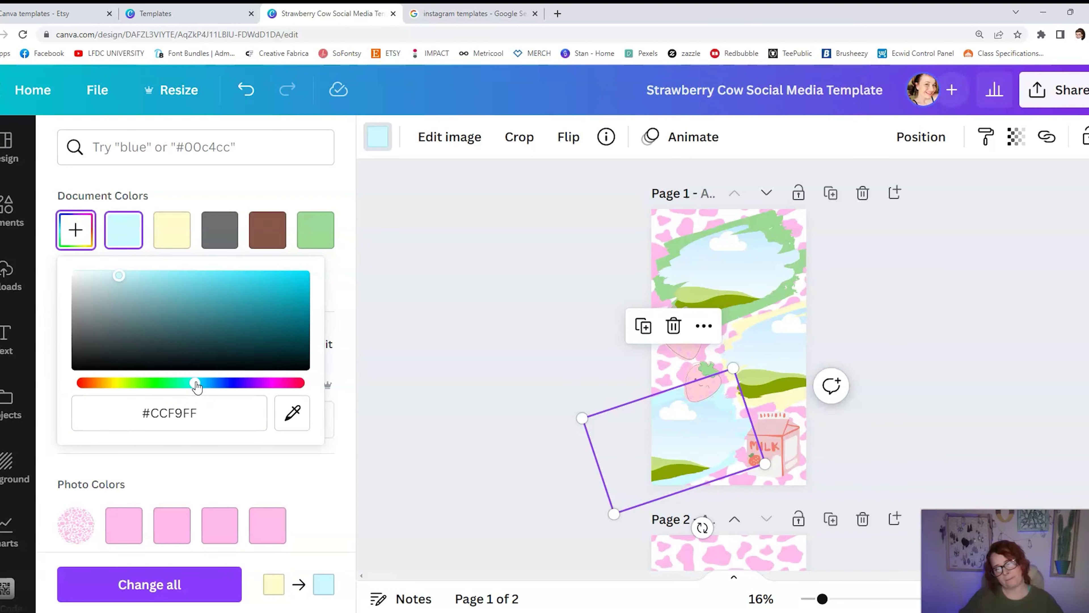
pyautogui.moveTo(196, 383); pyautogui.dragTo(302, 386)
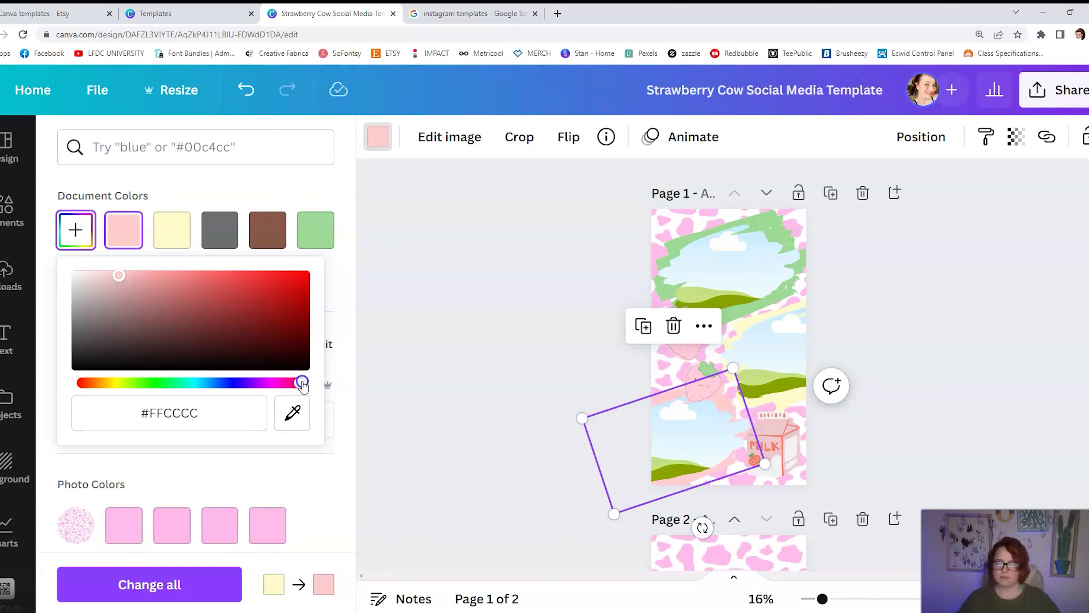
pyautogui.click(97, 384)
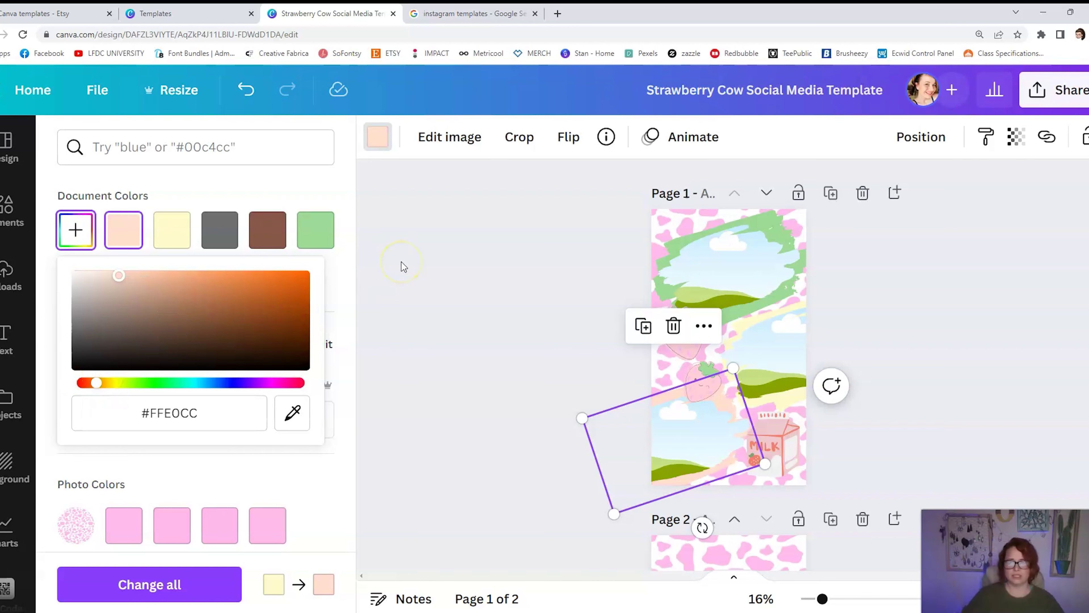
pyautogui.press('Escape')
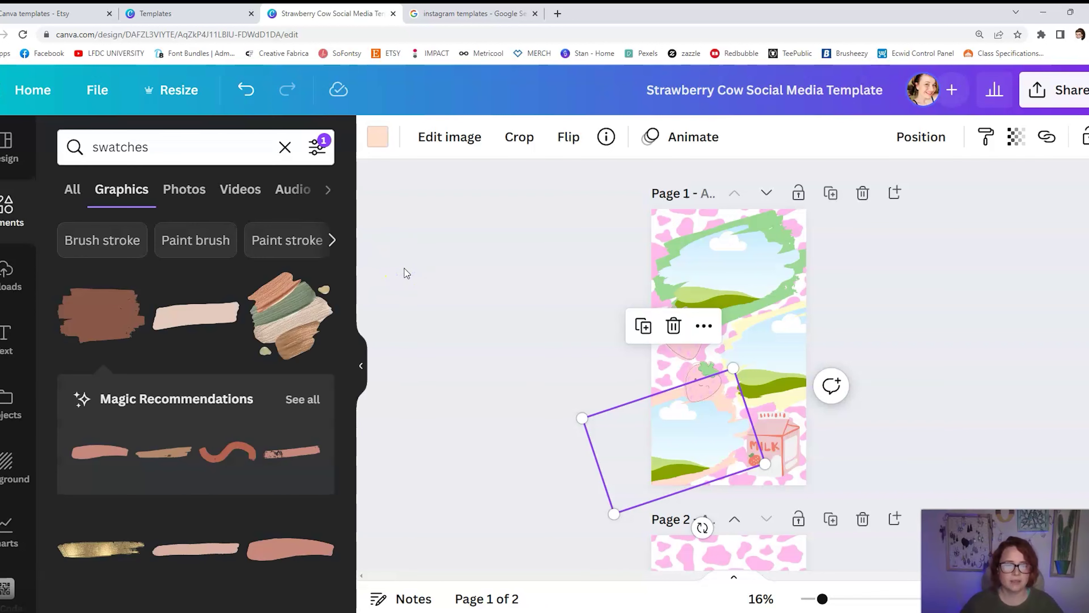
# Tilt the milk carton slightly counterclockwise and nudge it closer to page 1's lower right corner
pyautogui.click(405, 268)
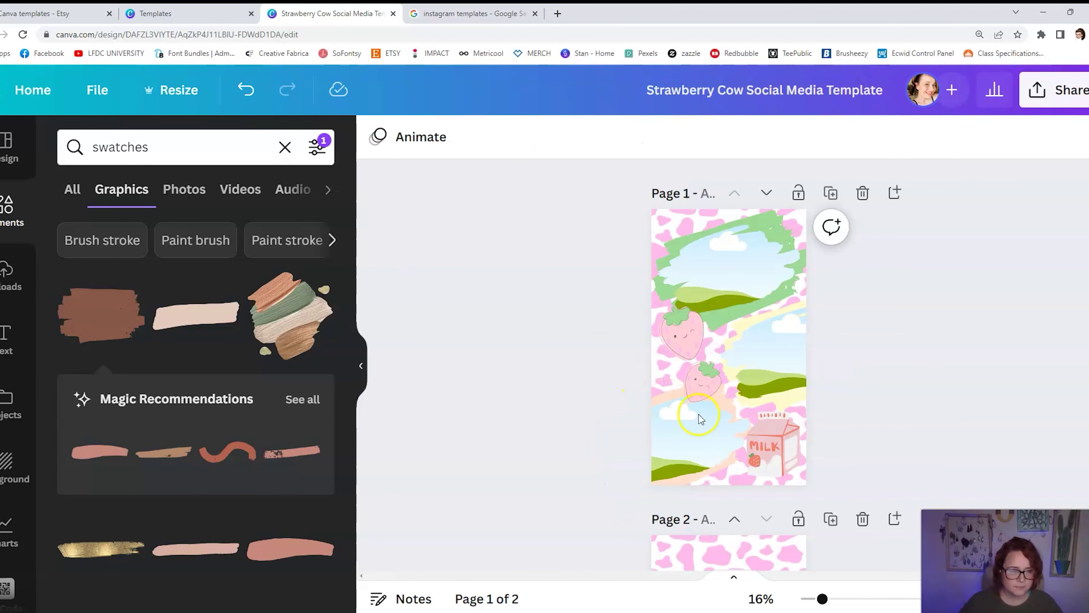
pyautogui.click(769, 446)
pyautogui.moveTo(800, 417); pyautogui.dragTo(778, 443)
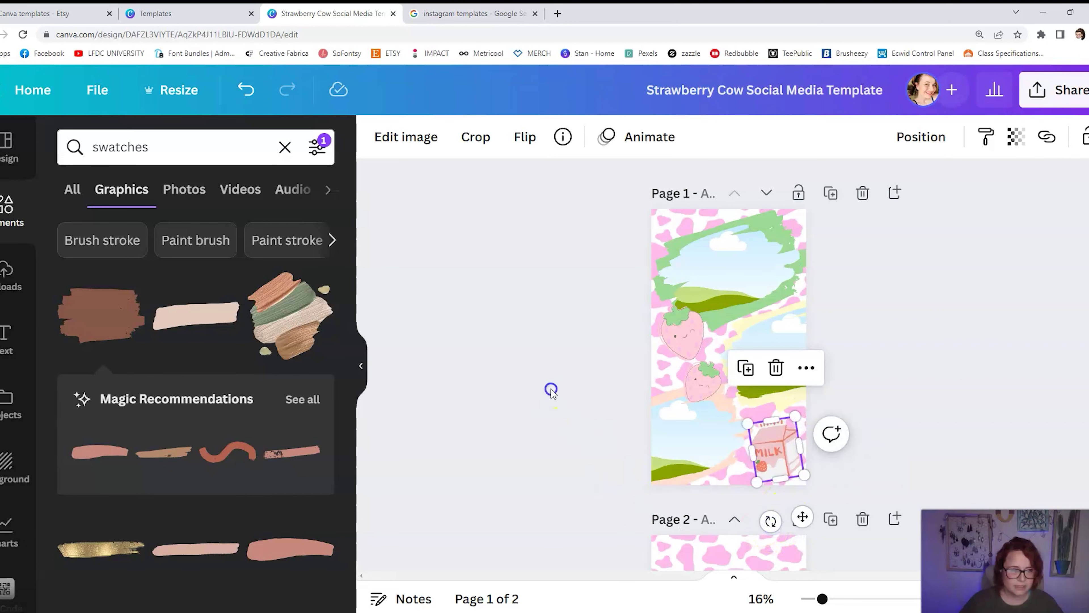
pyautogui.click(560, 289)
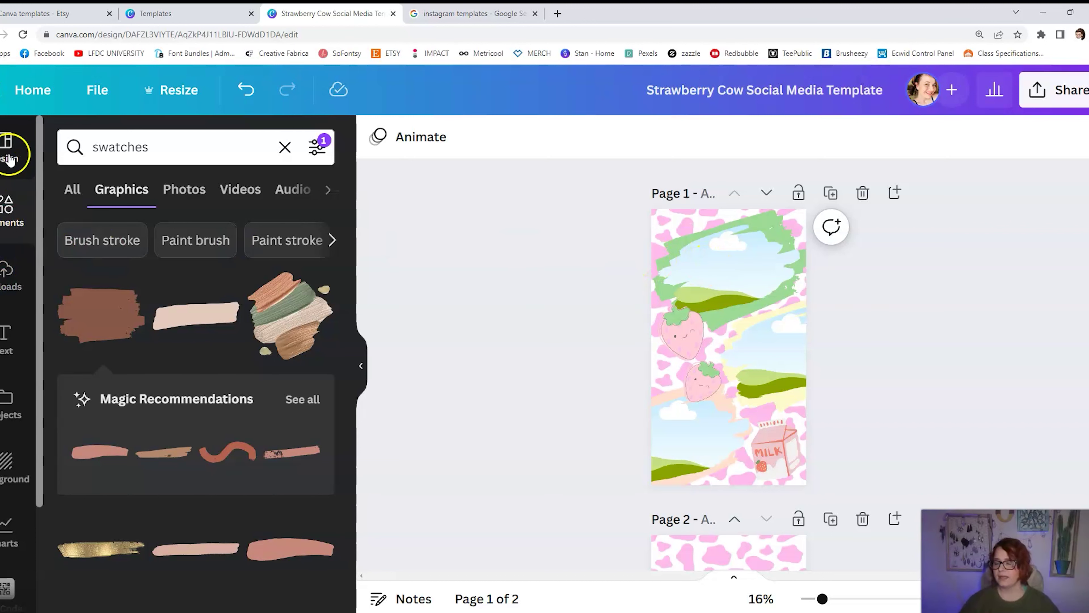
# Search the photos for "influencer" and browse for pictures suited to the frames
pyautogui.click(139, 199)
pyautogui.click(184, 189)
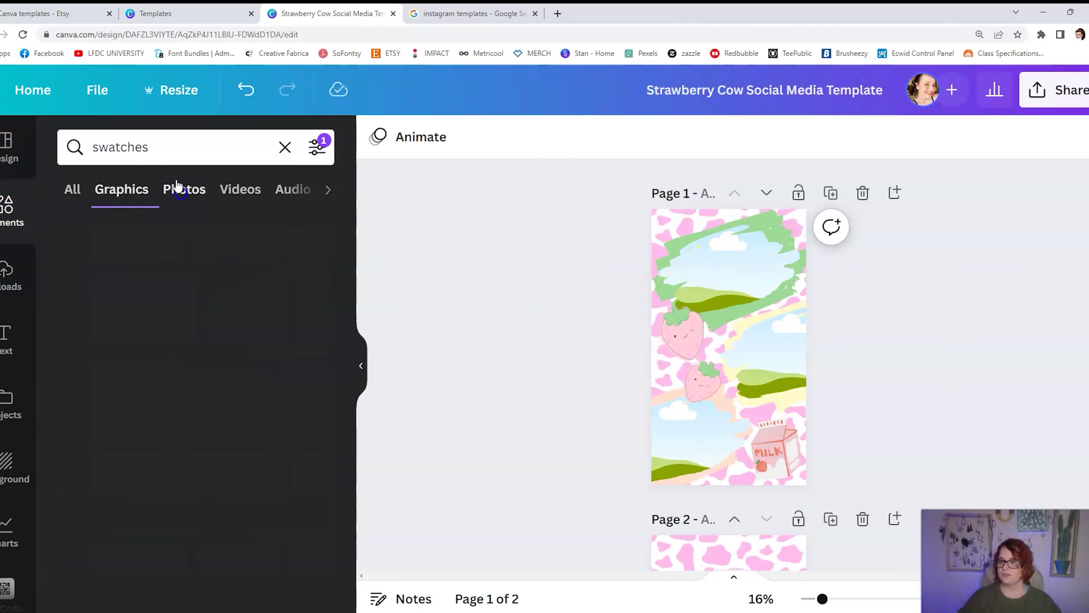
pyautogui.click(61, 150)
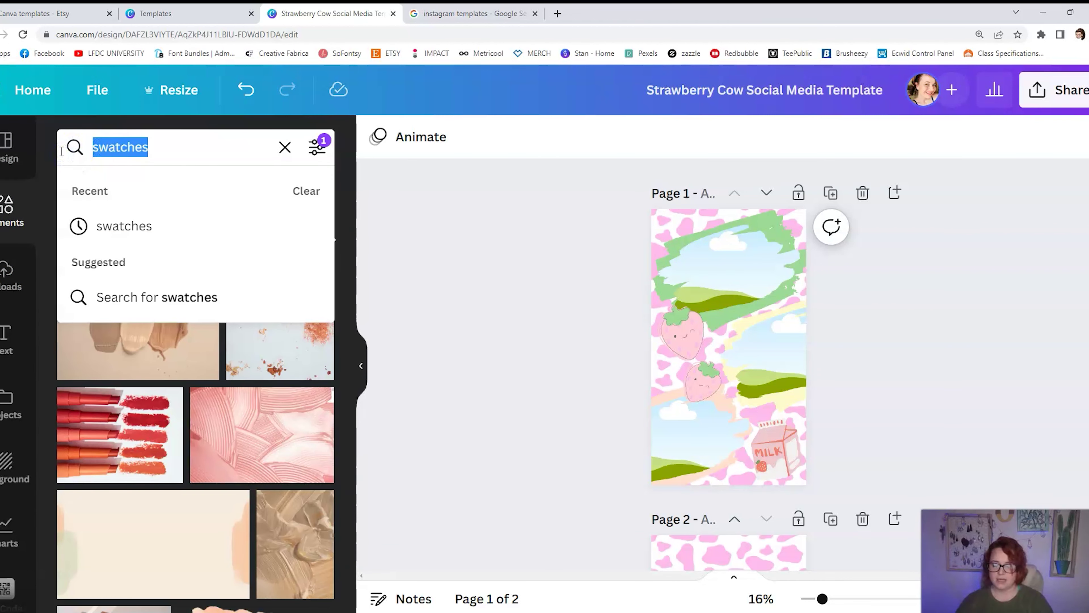
pyautogui.write('influencer')
pyautogui.press('Return')
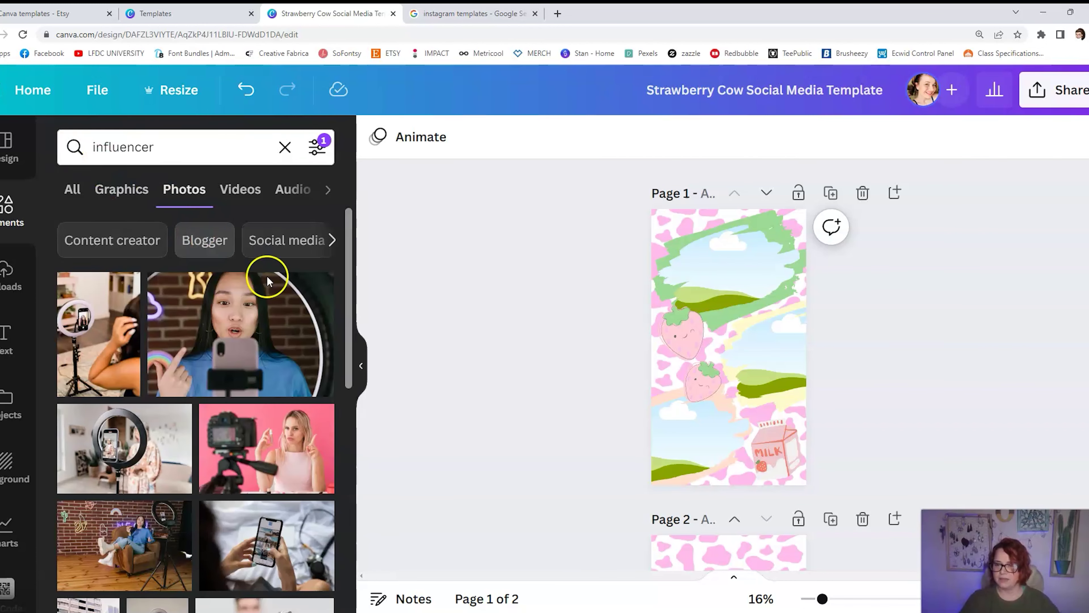
pyautogui.moveTo(348, 240); pyautogui.dragTo(351, 612)
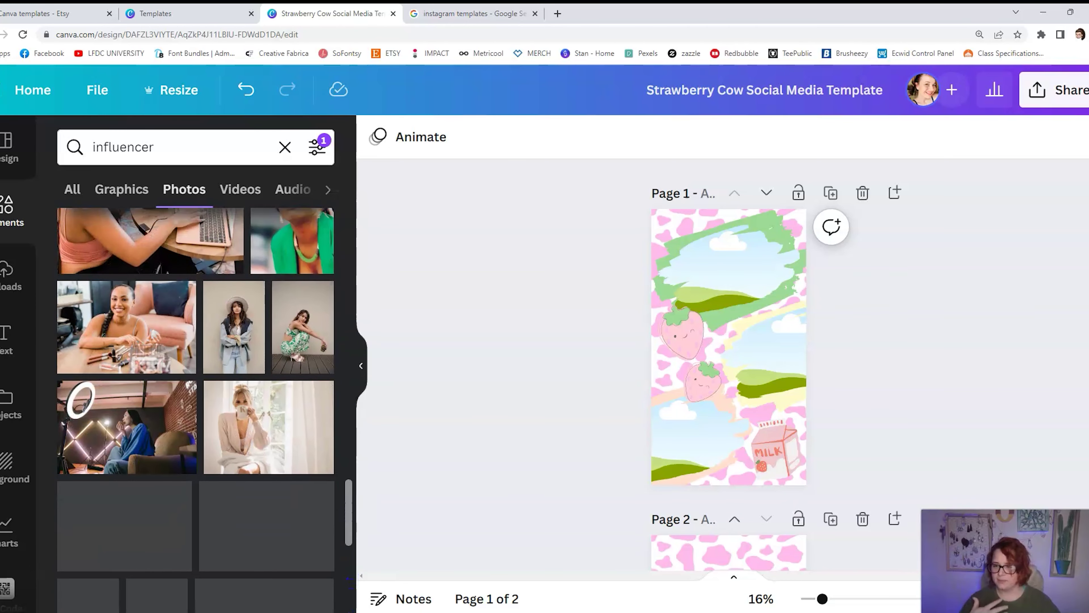
pyautogui.scroll(-4, 195, 386)
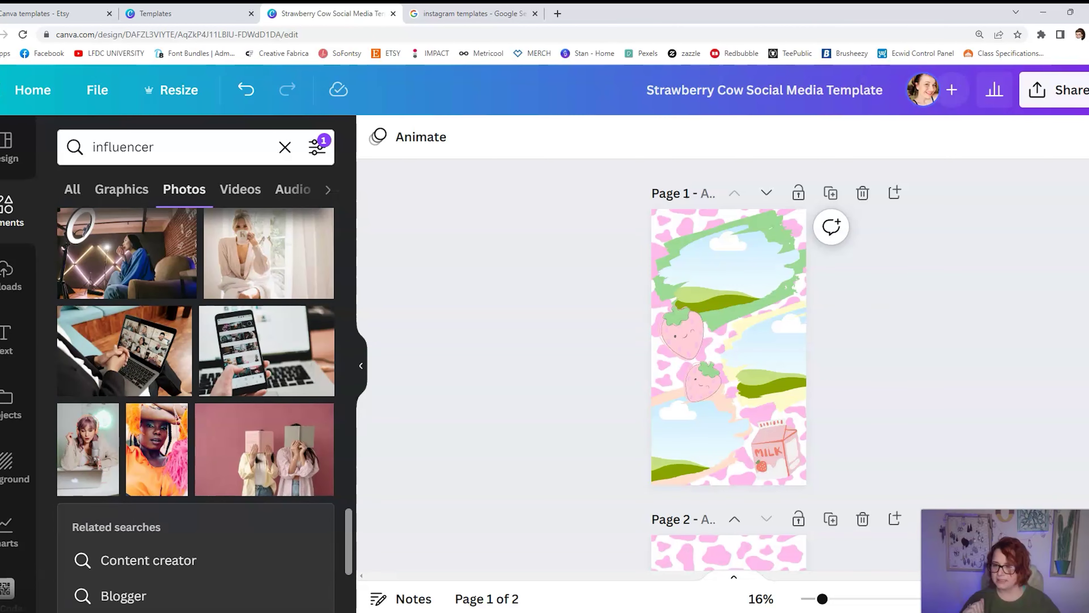
pyautogui.moveTo(350, 531); pyautogui.dragTo(352, 582)
# Search the photos for "teen girl" and browse for pictures suited to the frames
pyautogui.click(156, 147)
pyautogui.moveTo(156, 147); pyautogui.dragTo(60, 153)
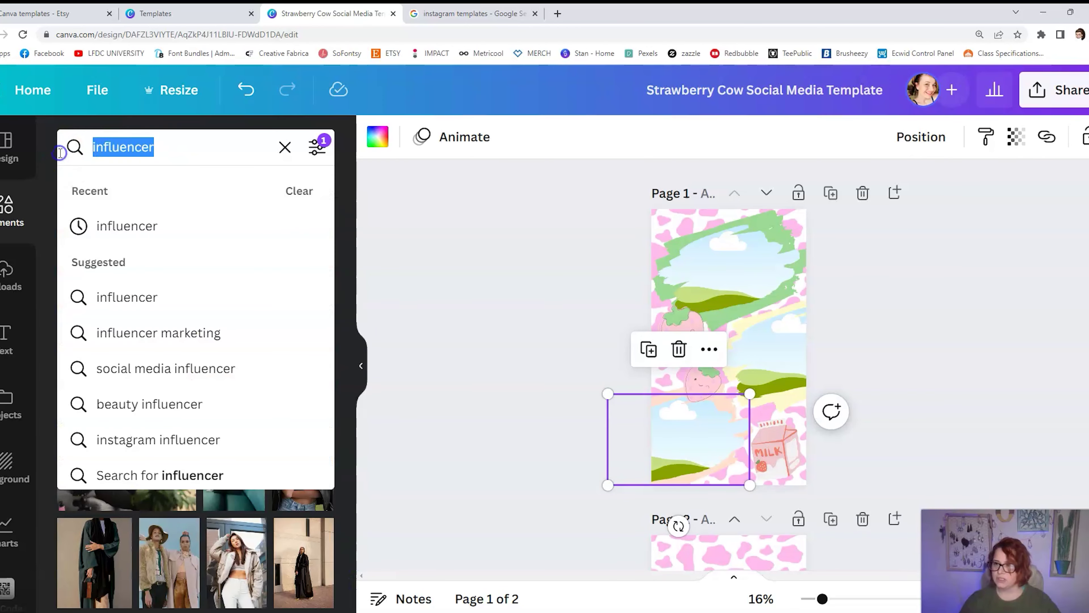
pyautogui.write('teen')
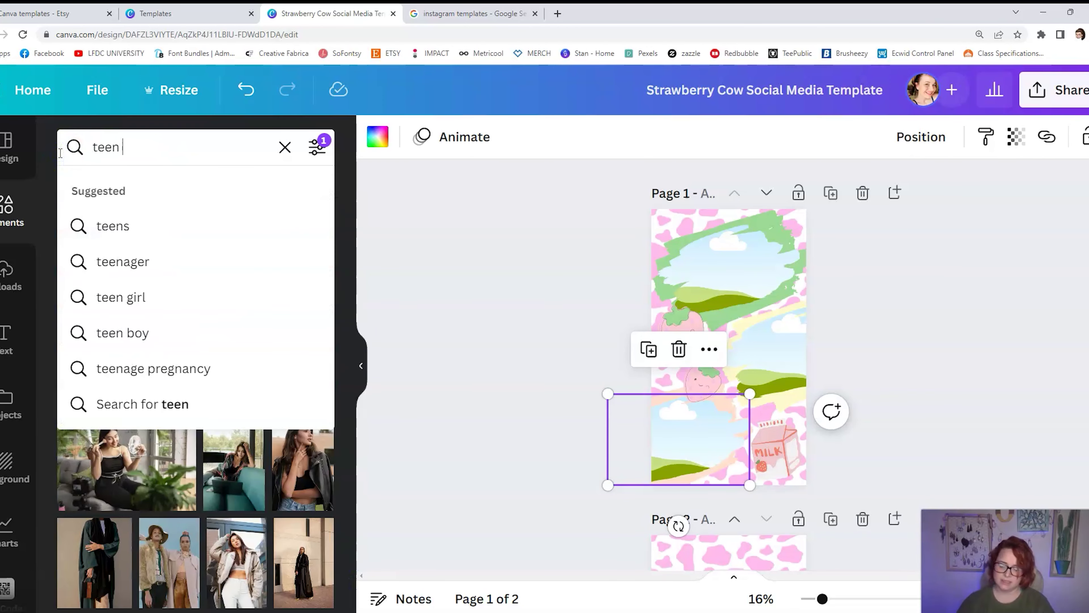
pyautogui.write(' girl')
pyautogui.press('Return')
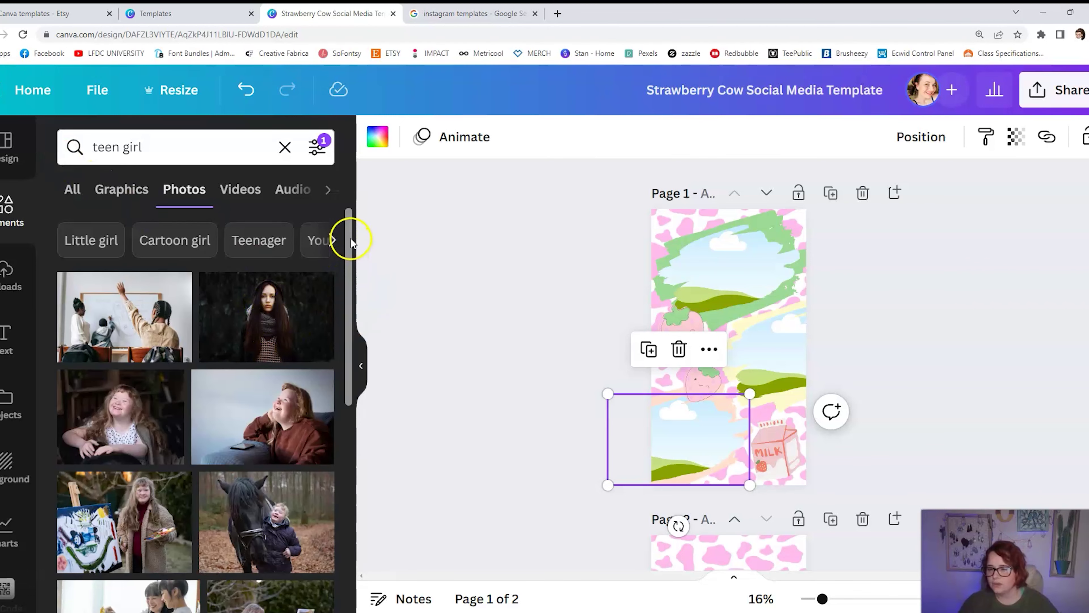
pyautogui.moveTo(350, 238); pyautogui.dragTo(344, 506)
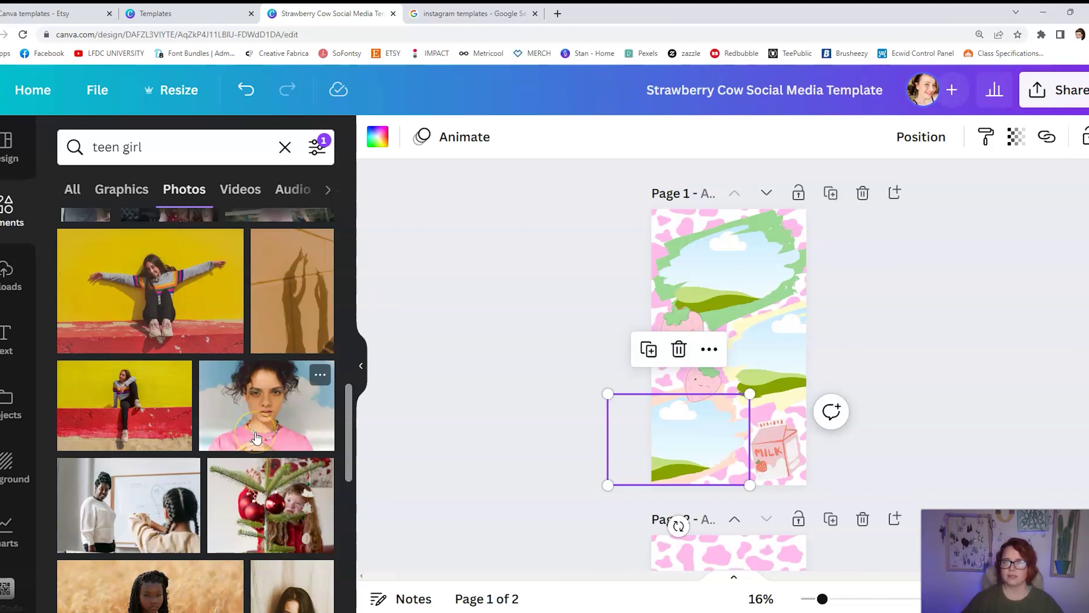
# Fill page 1's top and middle frames with the front-facing photo of the woman in pink, and the bottom frame with her side pose
pyautogui.moveTo(255, 435); pyautogui.dragTo(736, 298)
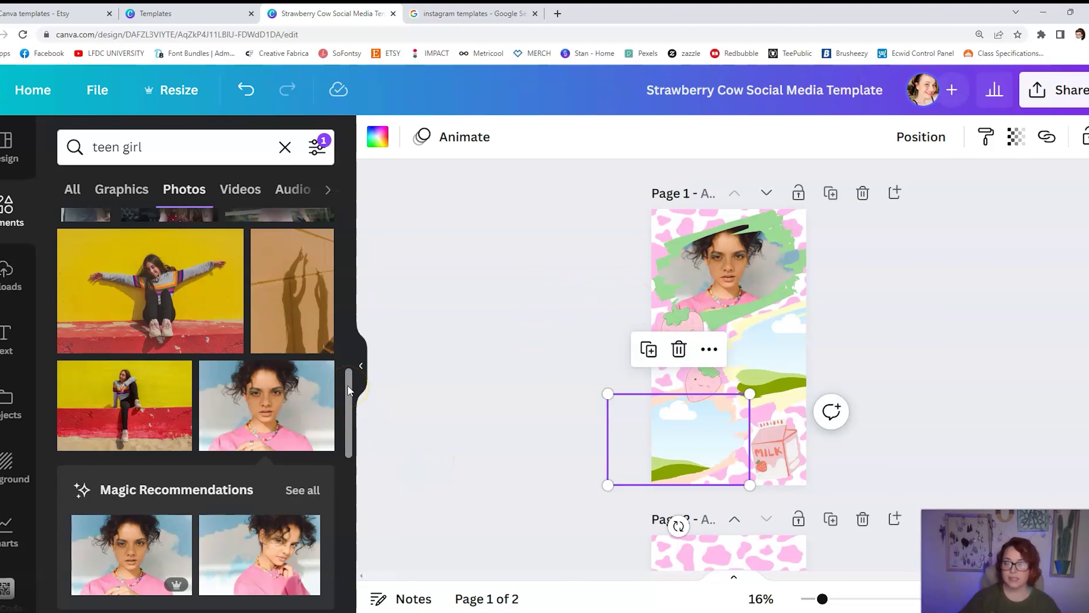
pyautogui.moveTo(348, 385)
pyautogui.mouseDown()
pyautogui.moveTo(349, 461)
pyautogui.moveTo(349, 366)
pyautogui.mouseUp()
pyautogui.click(301, 339)
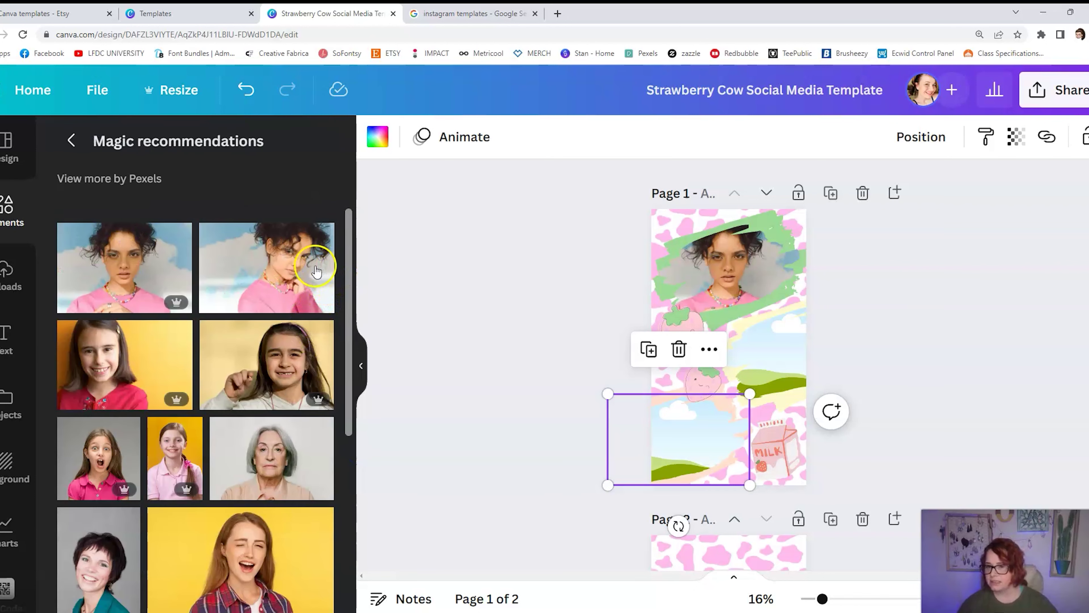
pyautogui.moveTo(316, 271); pyautogui.dragTo(656, 431)
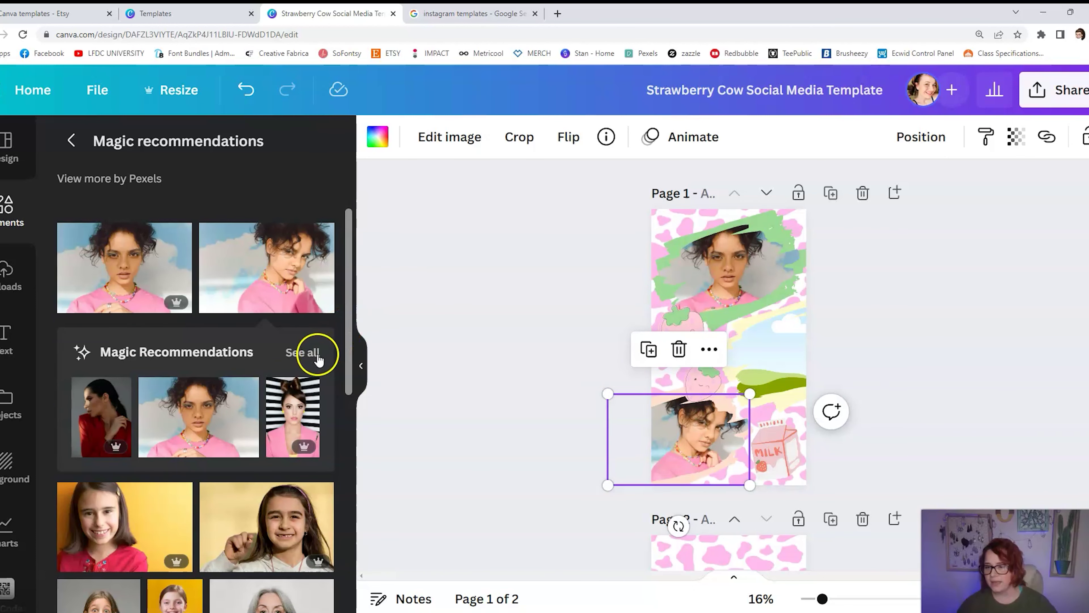
pyautogui.moveTo(125, 266); pyautogui.dragTo(801, 360)
# Enlarge the photo inside page 1's middle frame and shift it so the frame shows the beaded necklace
pyautogui.doubleClick(815, 358)
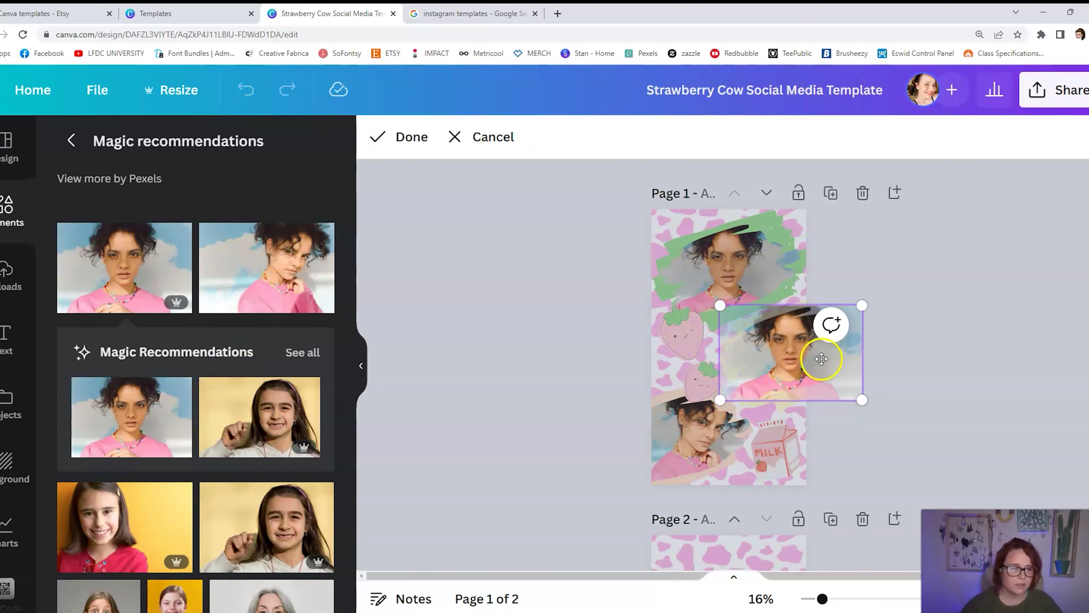
pyautogui.moveTo(862, 305); pyautogui.dragTo(1072, 165)
pyautogui.moveTo(976, 309); pyautogui.dragTo(872, 312)
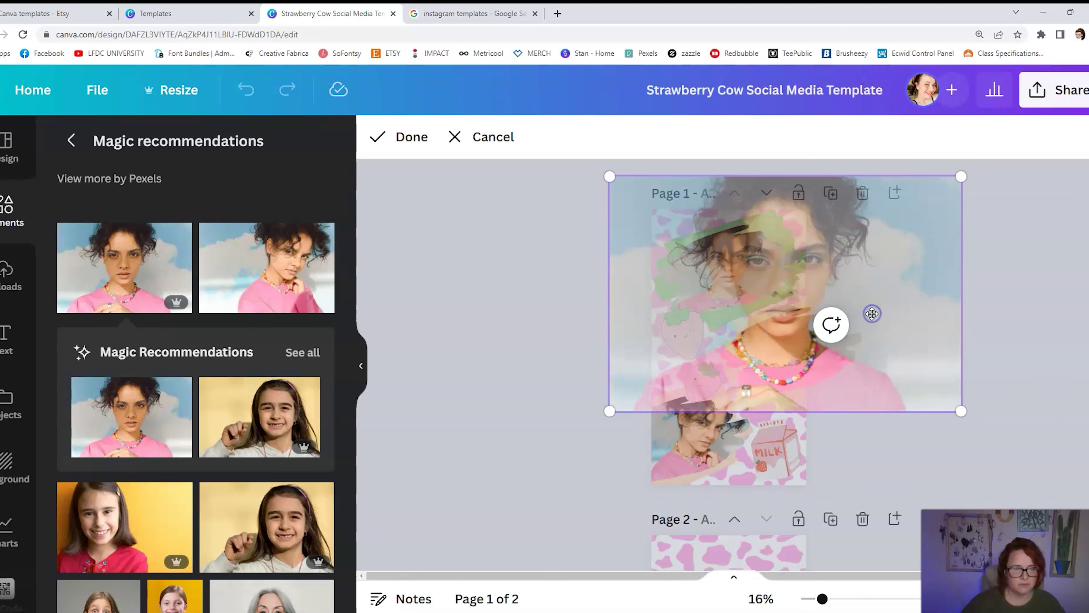
pyautogui.click(1038, 292)
pyautogui.click(1042, 249)
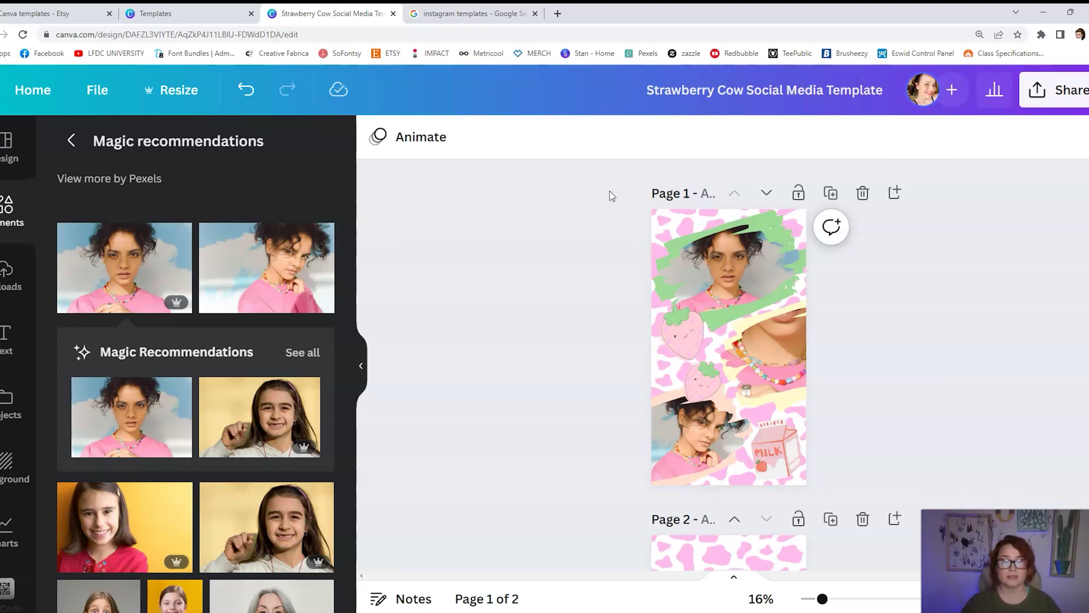
pyautogui.click(620, 214)
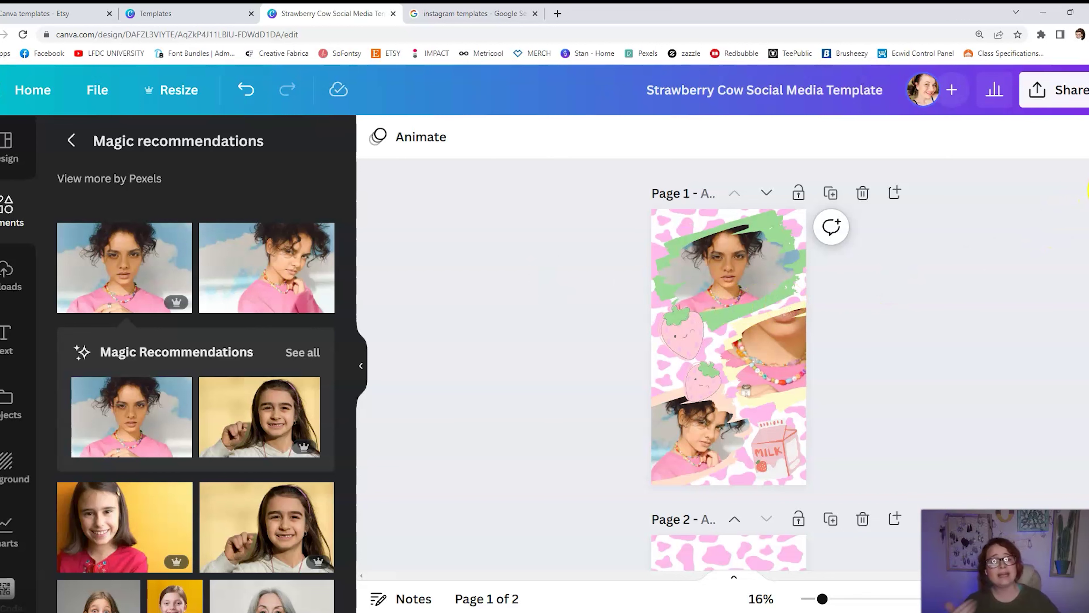
pyautogui.scroll(-1, 729, 364)
pyautogui.scroll(-5, 729, 365)
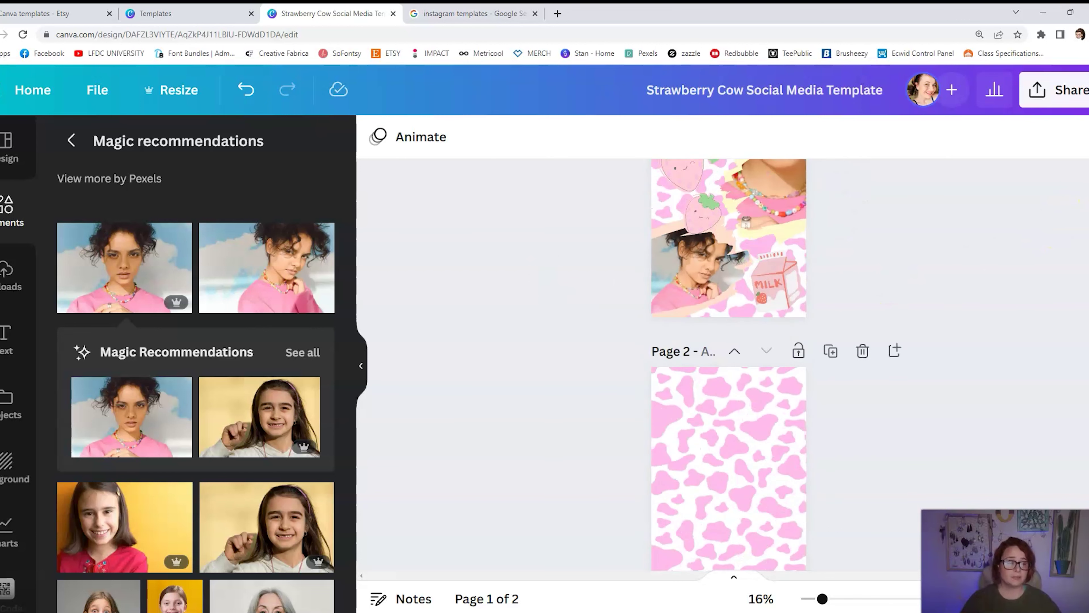
pyautogui.scroll(-1, 729, 364)
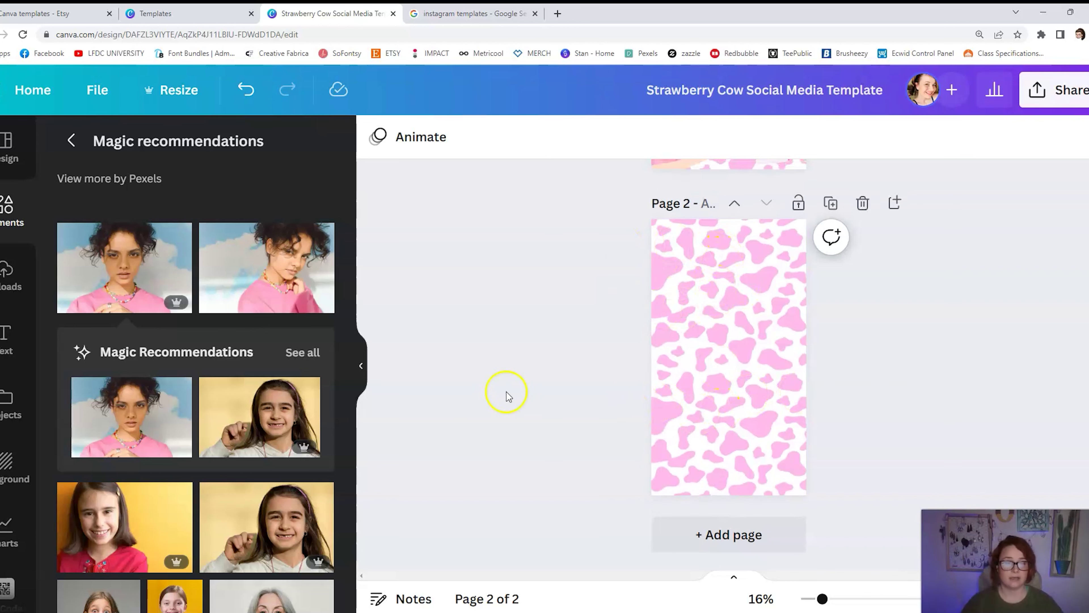
pyautogui.scroll(7, 1036, 243)
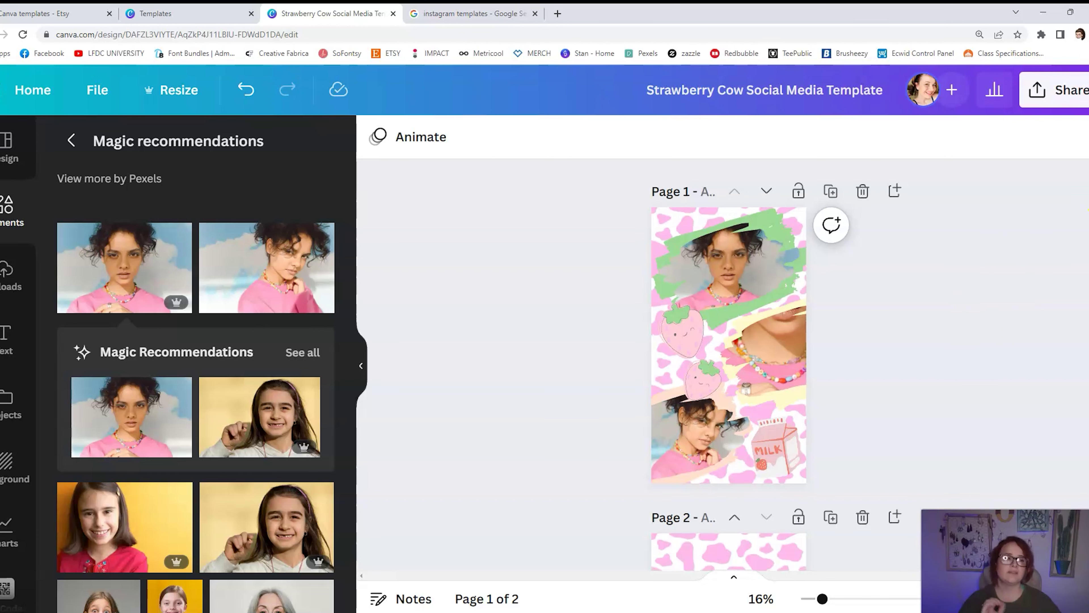
pyautogui.scroll(-1, 1085, 196)
pyautogui.scroll(1, 776, 364)
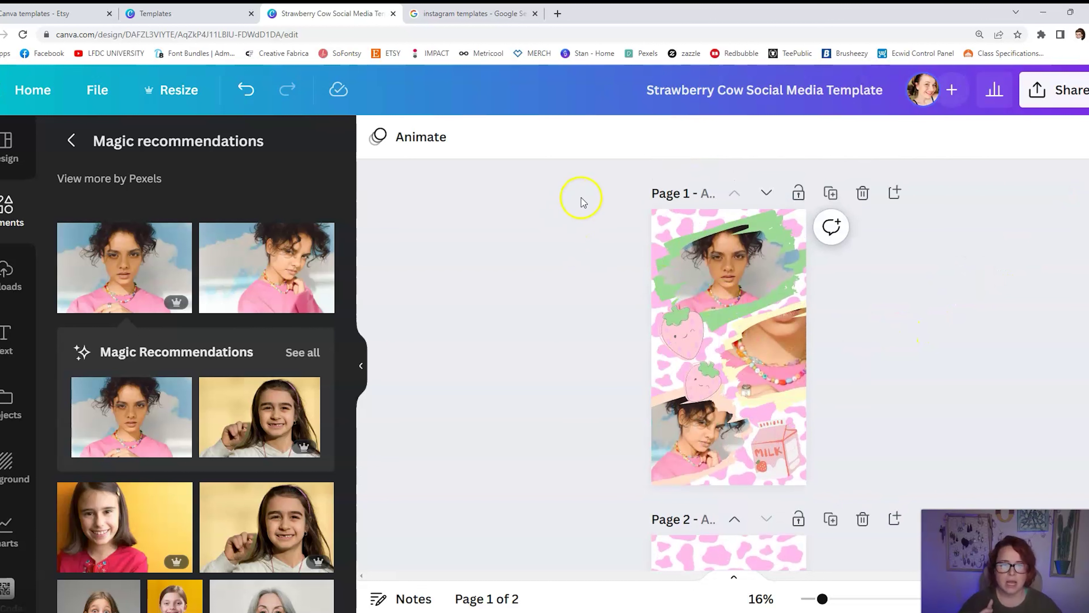
pyautogui.moveTo(585, 192); pyautogui.dragTo(516, 277)
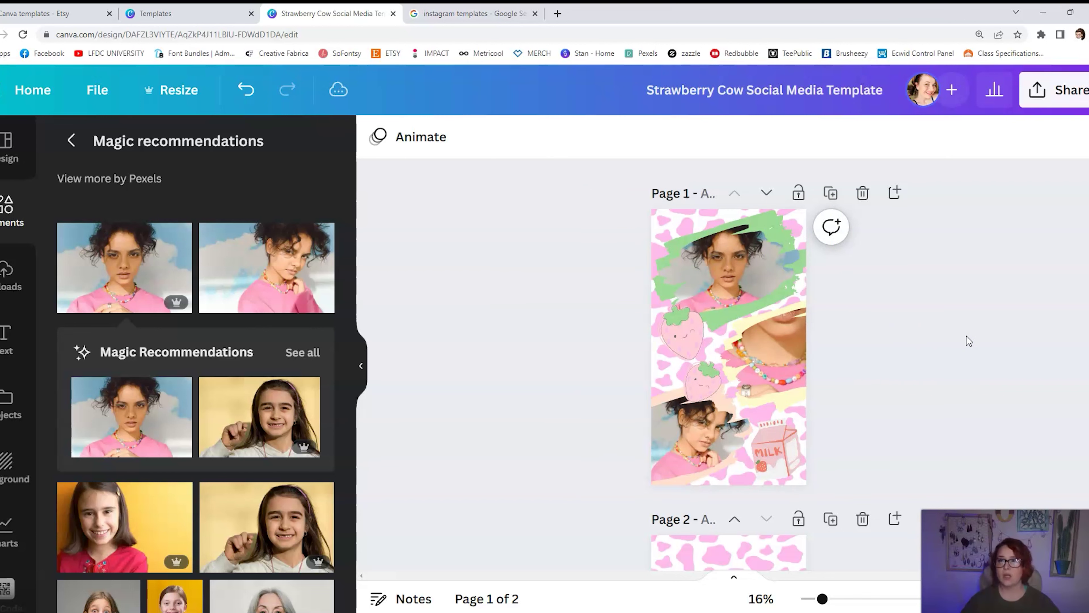
# Download only page 1 of the design as a JPG, leaving page 2 out
pyautogui.click(1064, 90)
pyautogui.click(1086, 181)
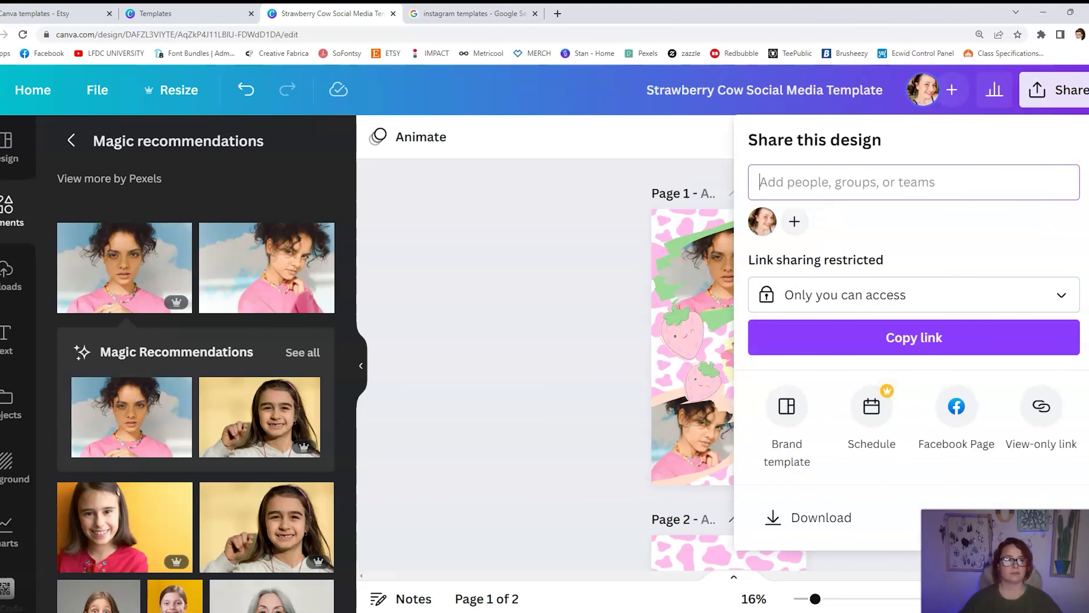
pyautogui.scroll(-3, 913, 334)
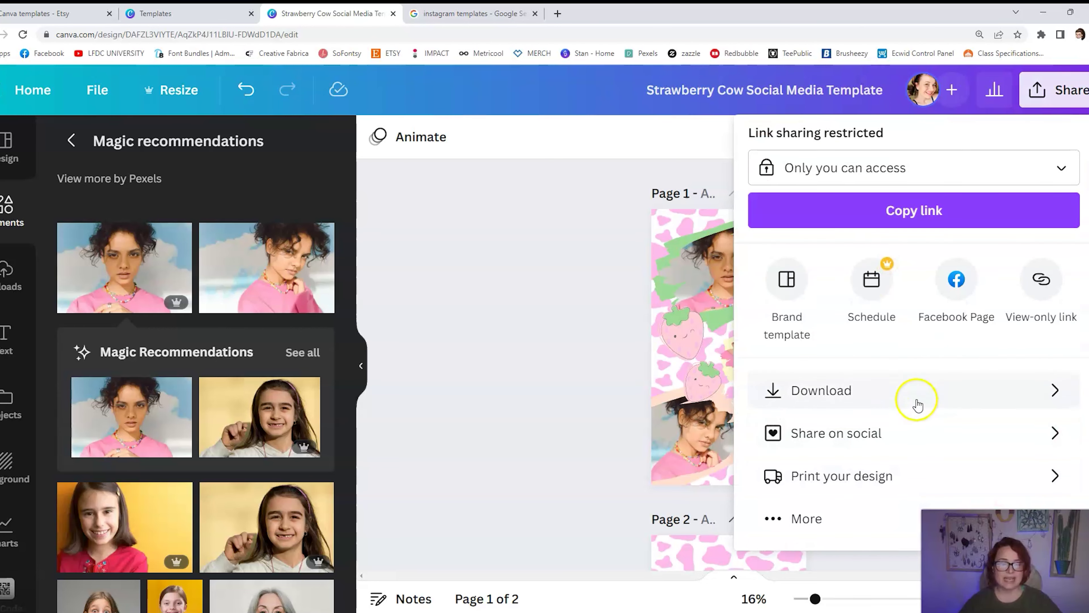
pyautogui.click(917, 404)
pyautogui.click(933, 165)
pyautogui.click(935, 120)
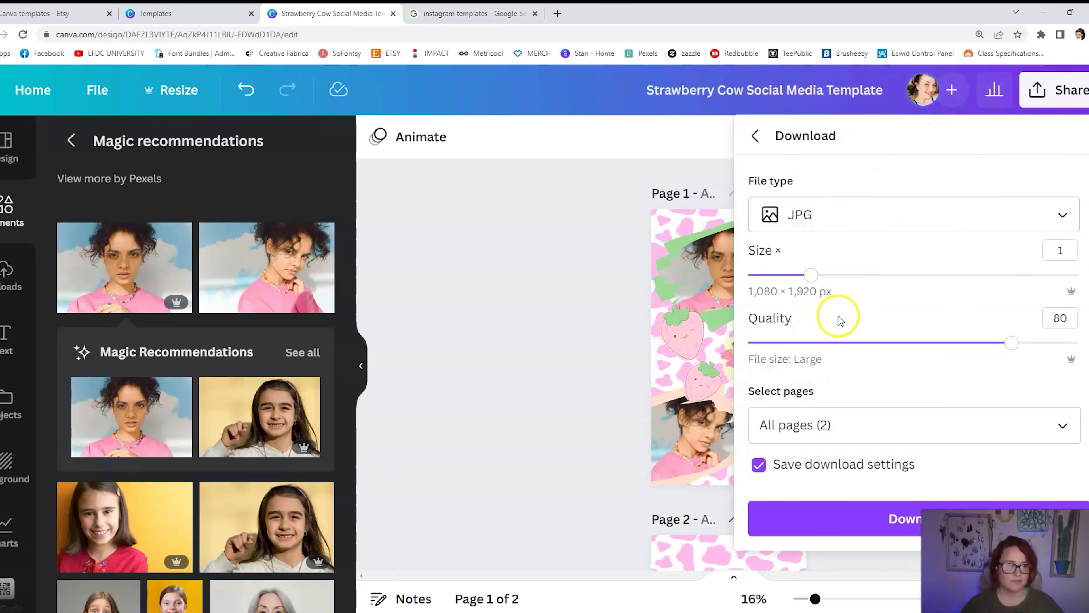
pyautogui.click(1060, 429)
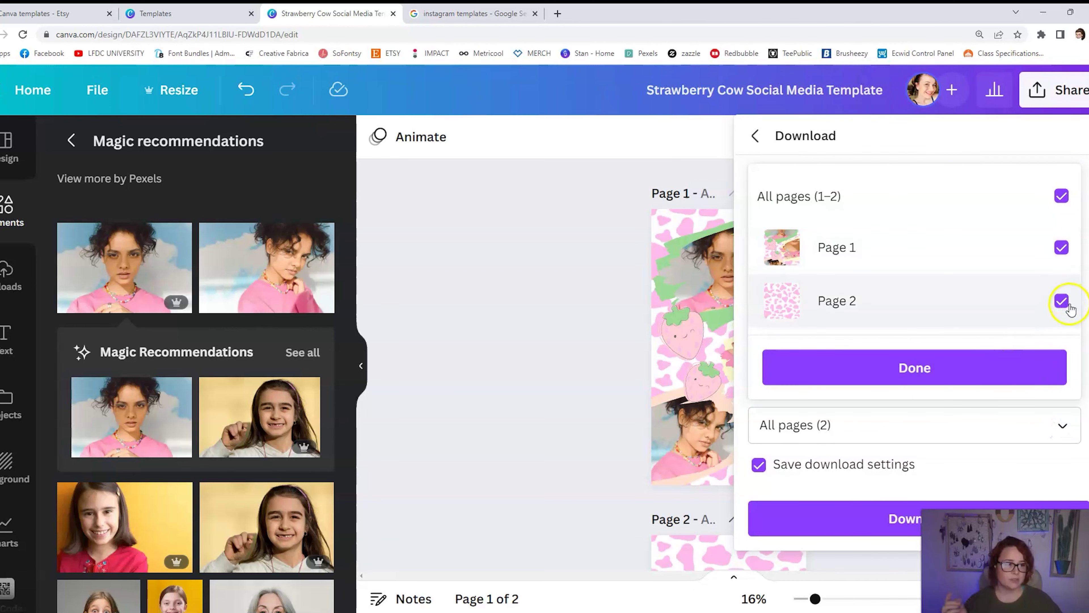
pyautogui.click(1061, 300)
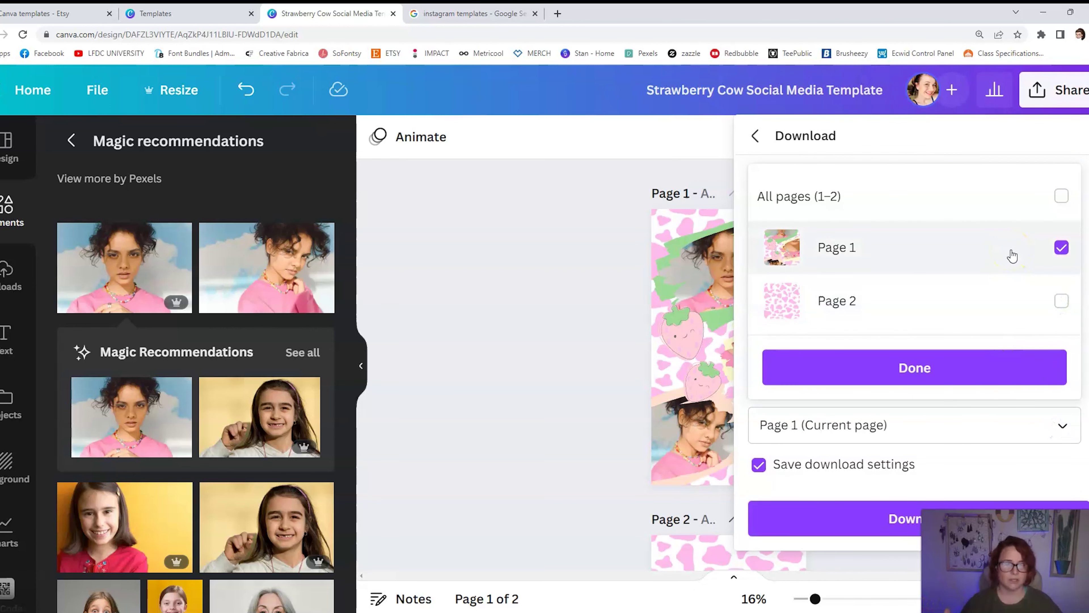
pyautogui.click(981, 365)
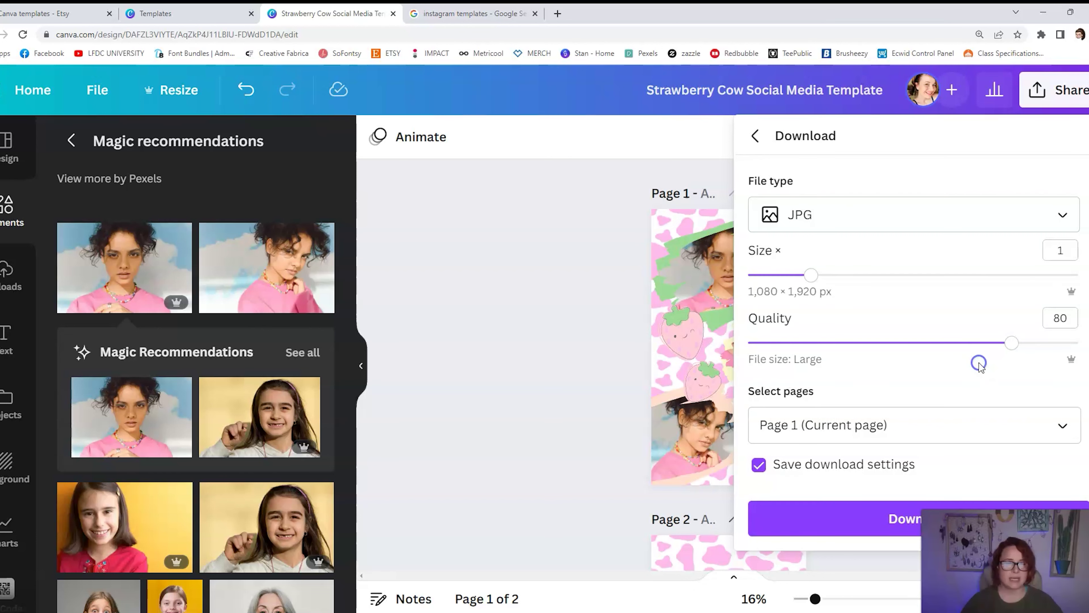
pyautogui.click(856, 523)
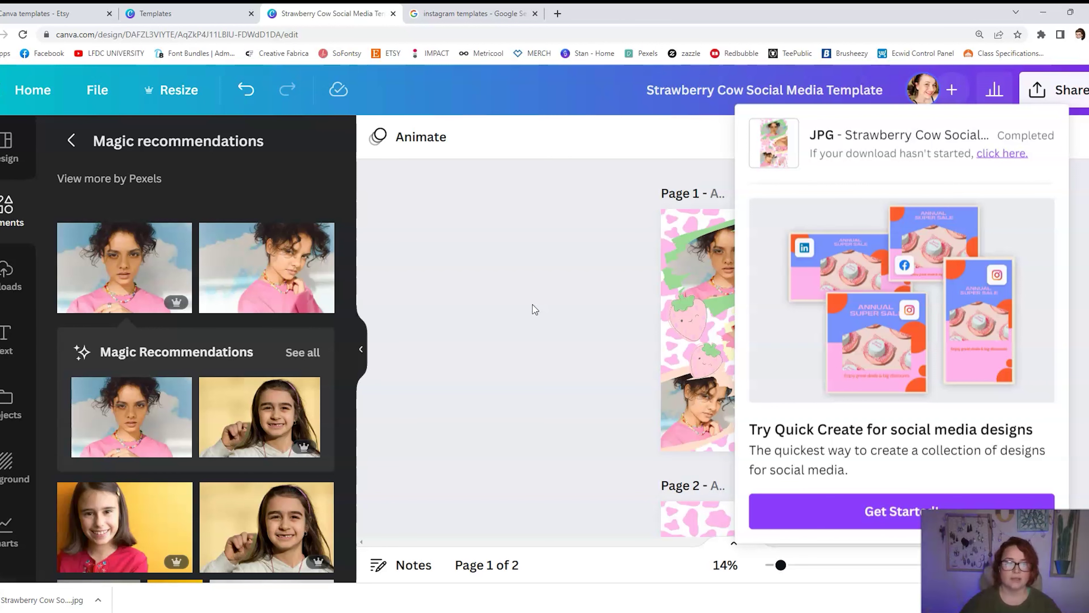
# Remove the photo from page 1's top frame and undo the removal
pyautogui.doubleClick(731, 266)
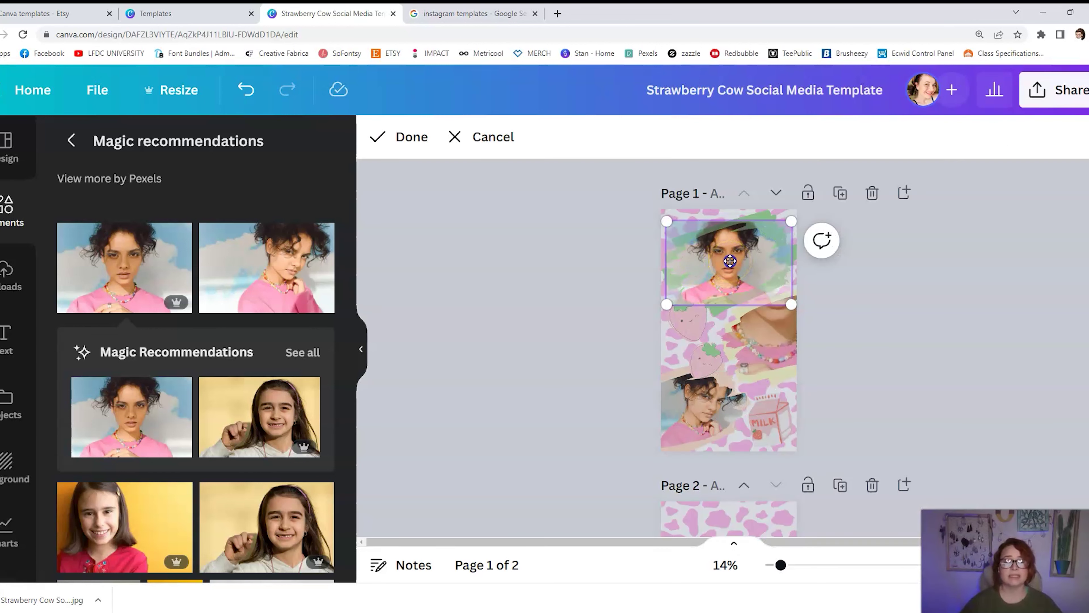
pyautogui.click(515, 232)
pyautogui.doubleClick(735, 271)
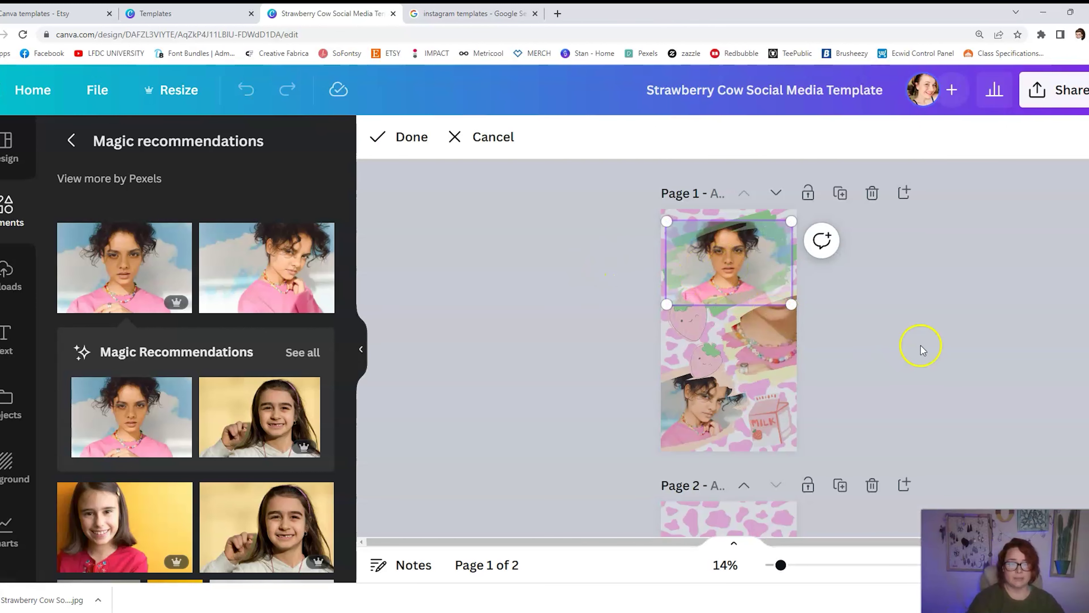
pyautogui.press('Escape')
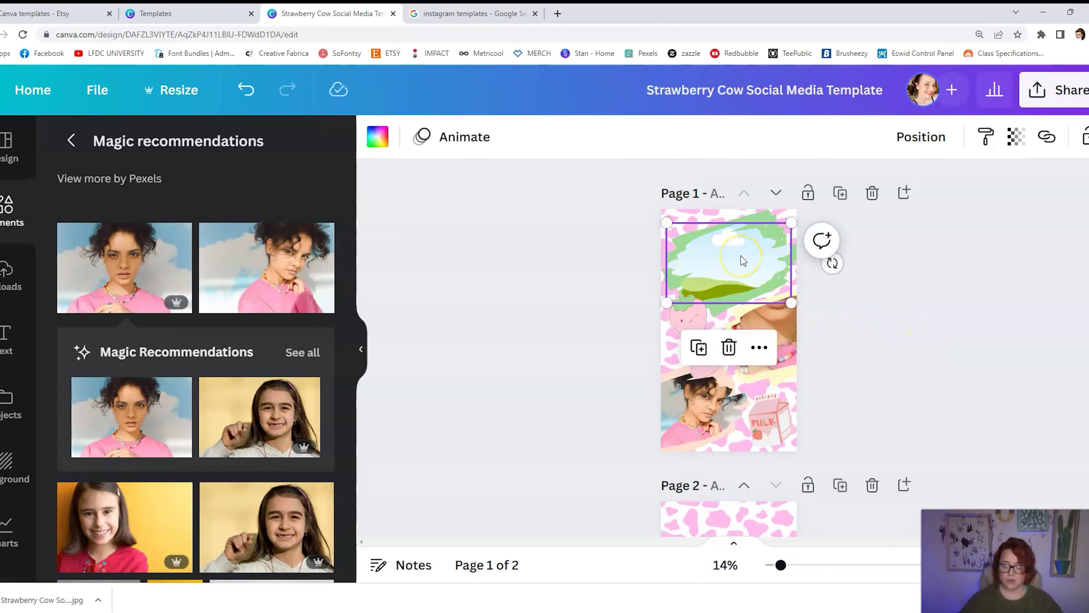
pyautogui.hotkey('ctrl', 'z')
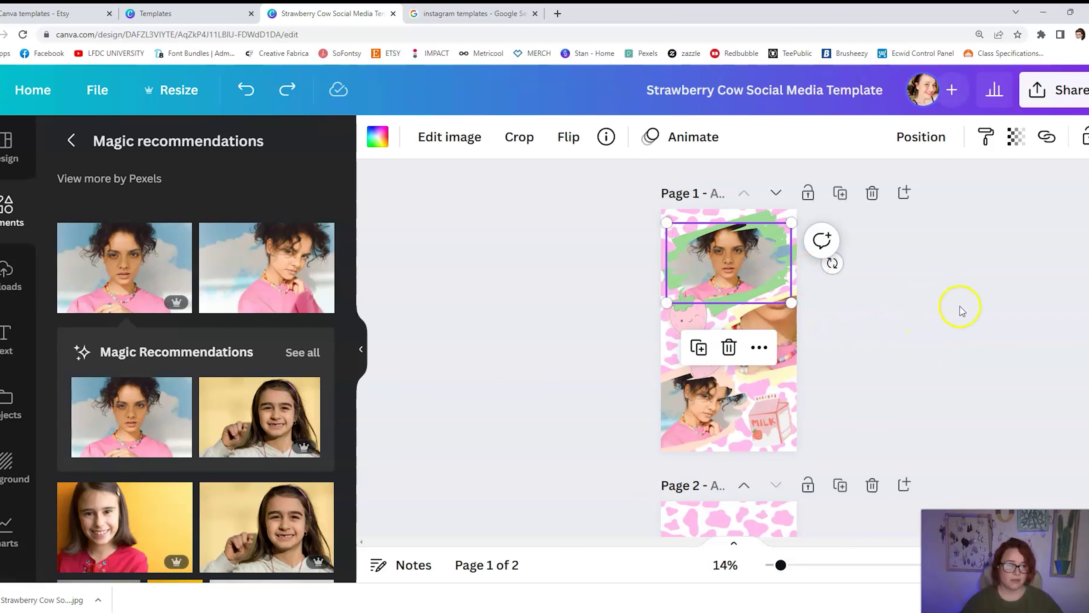
pyautogui.click(963, 312)
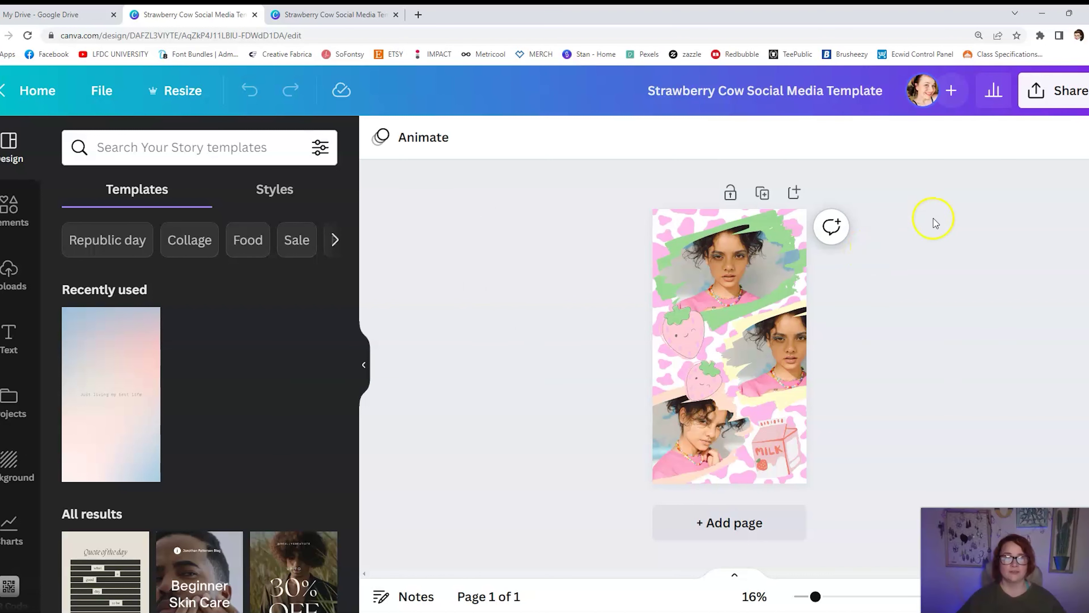
# Generate a template link for the finished story design and copy it
pyautogui.click(1057, 95)
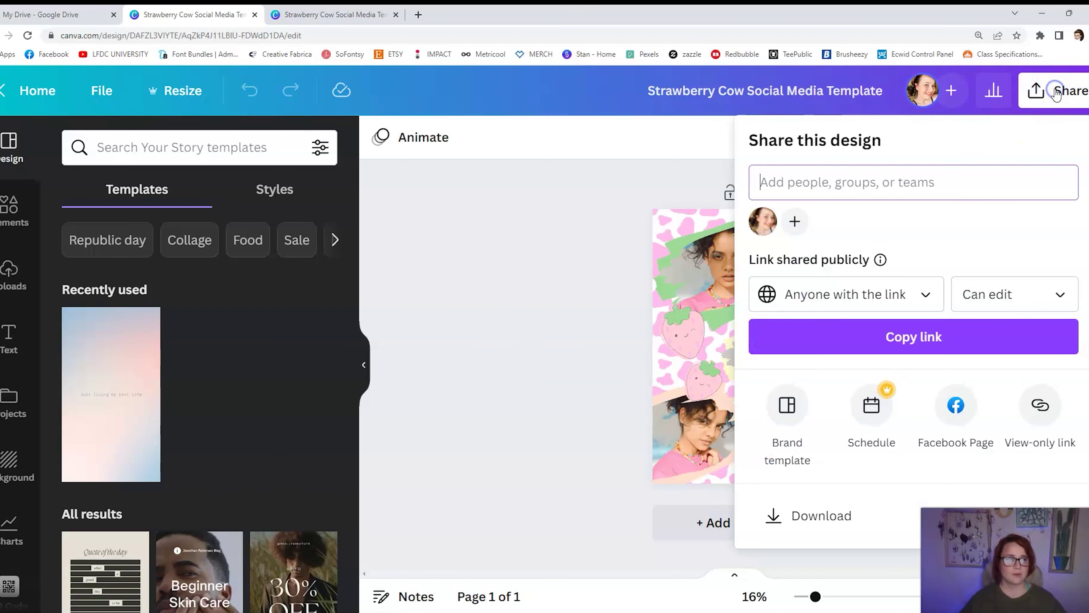
pyautogui.scroll(-3, 1083, 248)
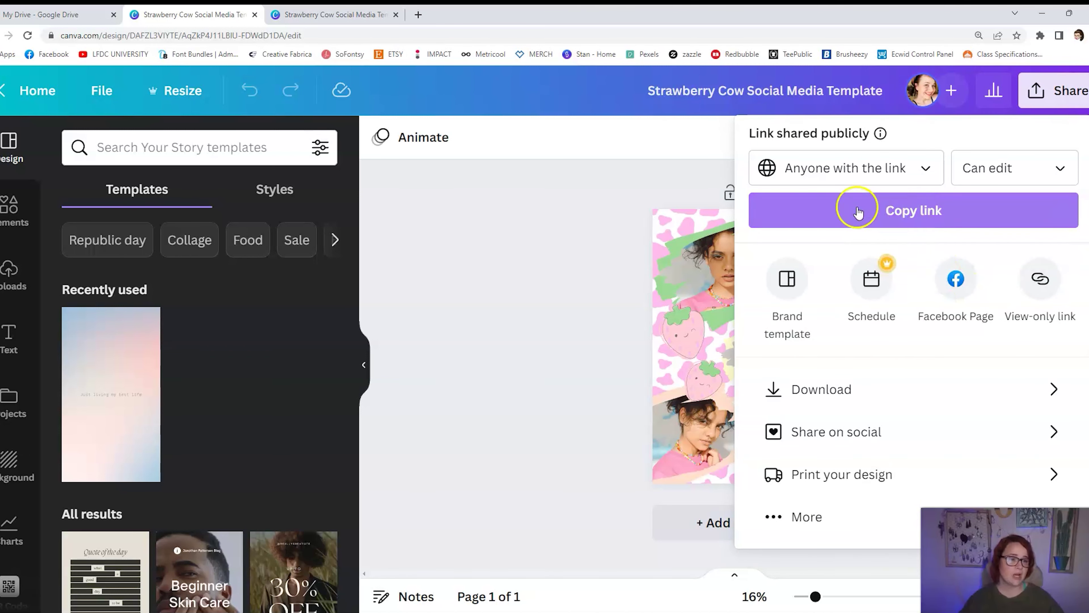
pyautogui.click(803, 517)
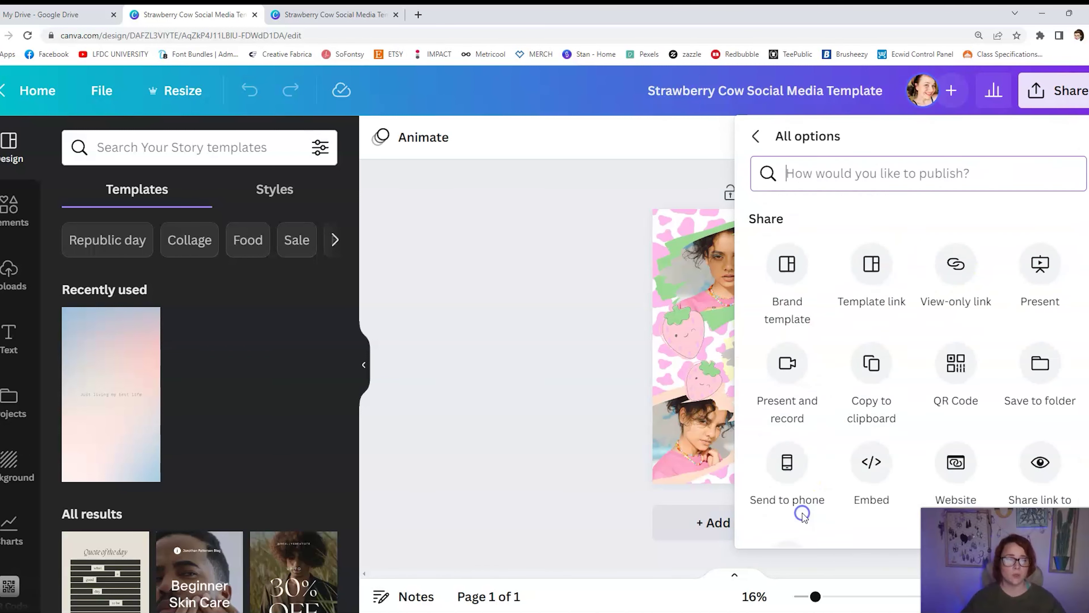
pyautogui.click(871, 262)
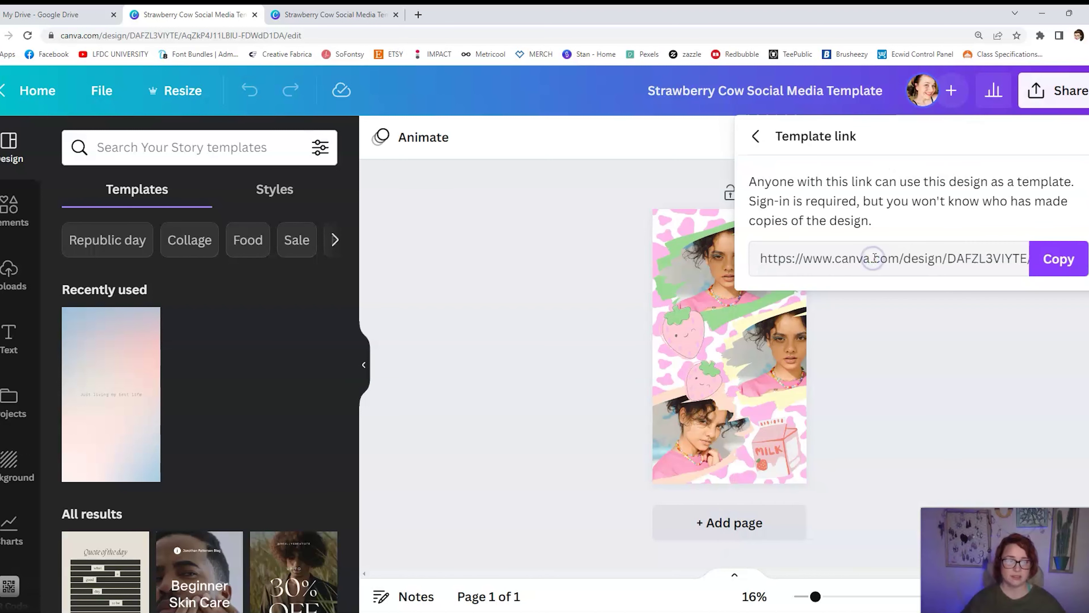
pyautogui.click(1060, 256)
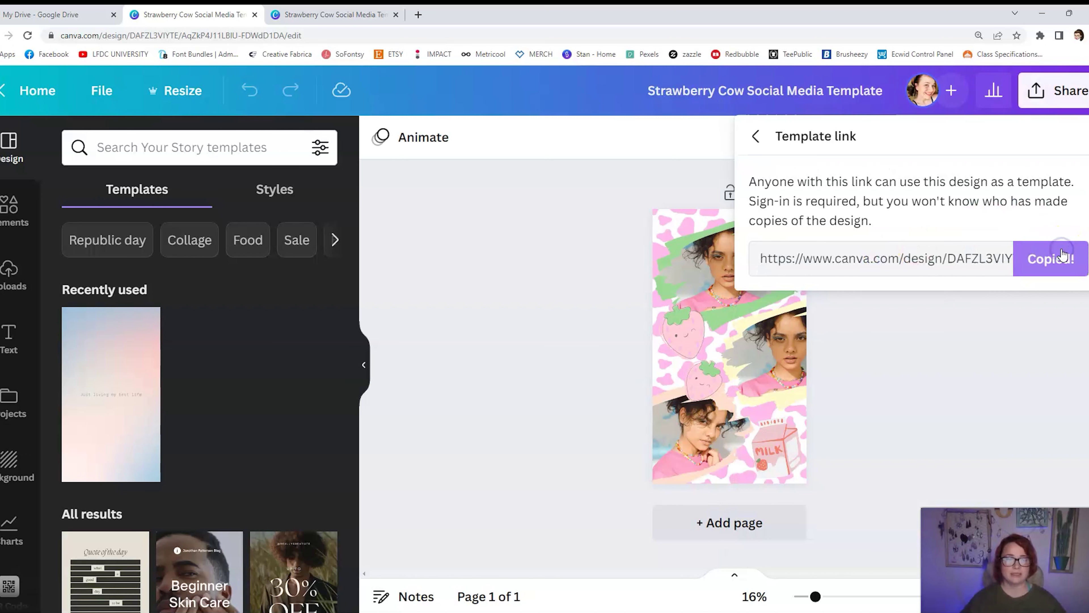
# On the customer download page, replace the link on the DOWNLOAD NOW text with the copied template link
pyautogui.click(353, 9)
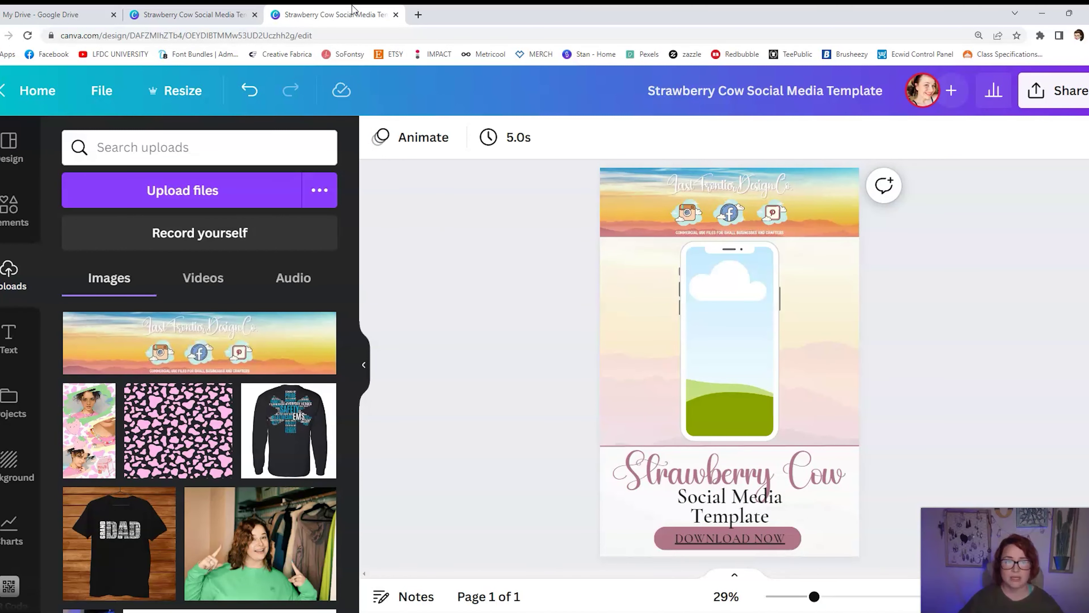
pyautogui.click(660, 201)
pyautogui.click(520, 193)
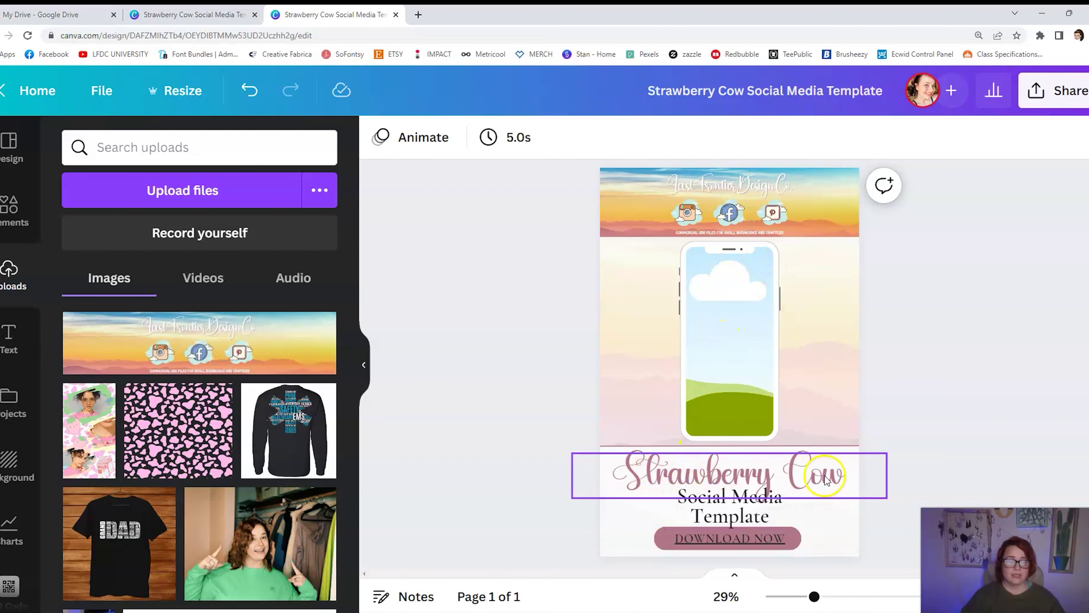
pyautogui.click(730, 539)
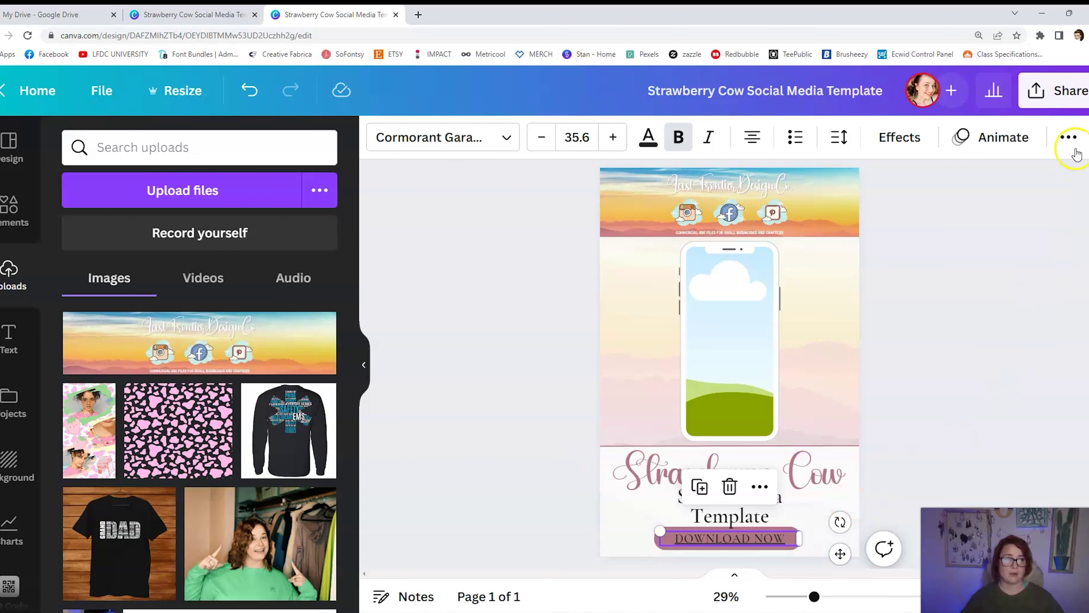
pyautogui.click(1073, 142)
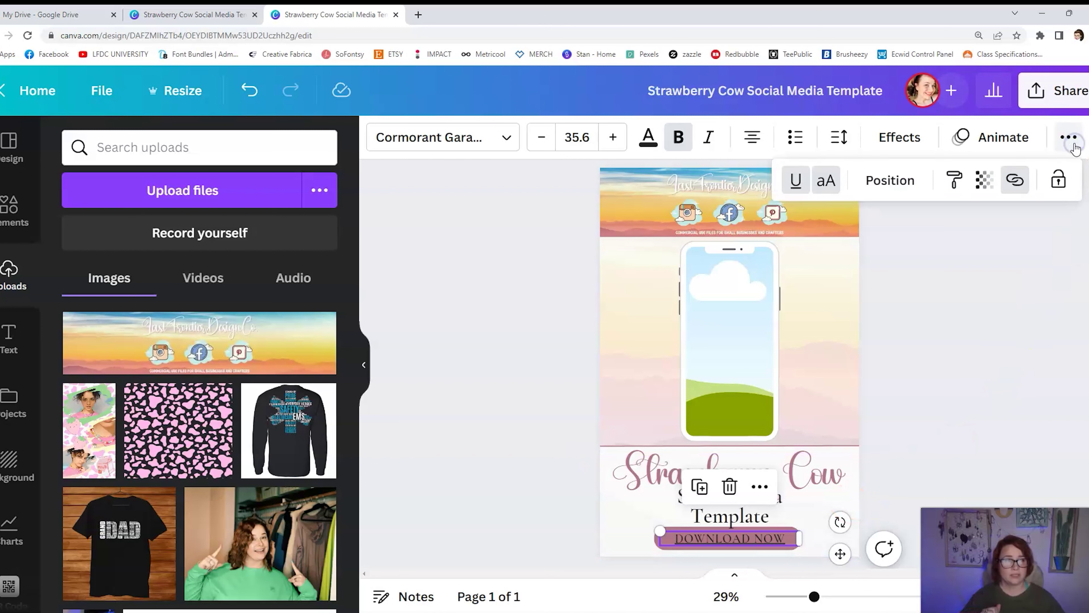
pyautogui.click(1014, 182)
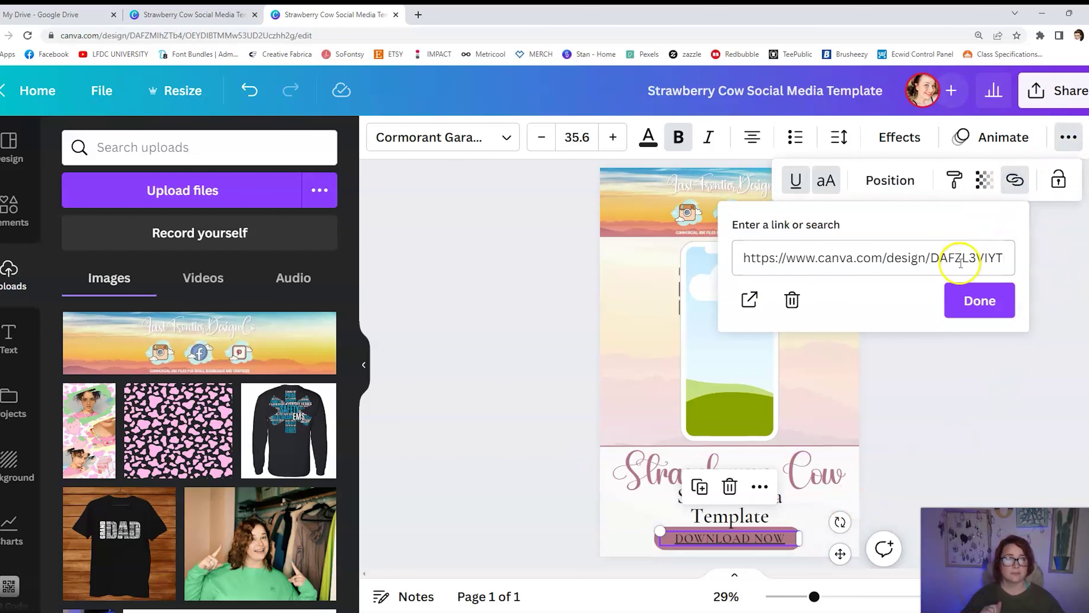
pyautogui.click(791, 300)
pyautogui.click(873, 256)
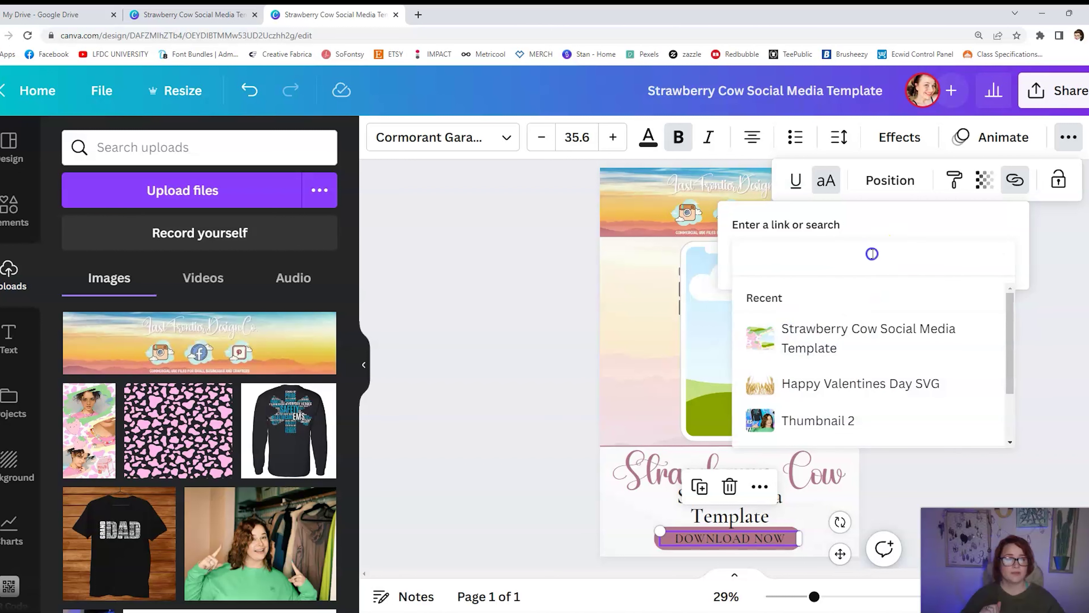
pyautogui.hotkey('ctrl', 'v')
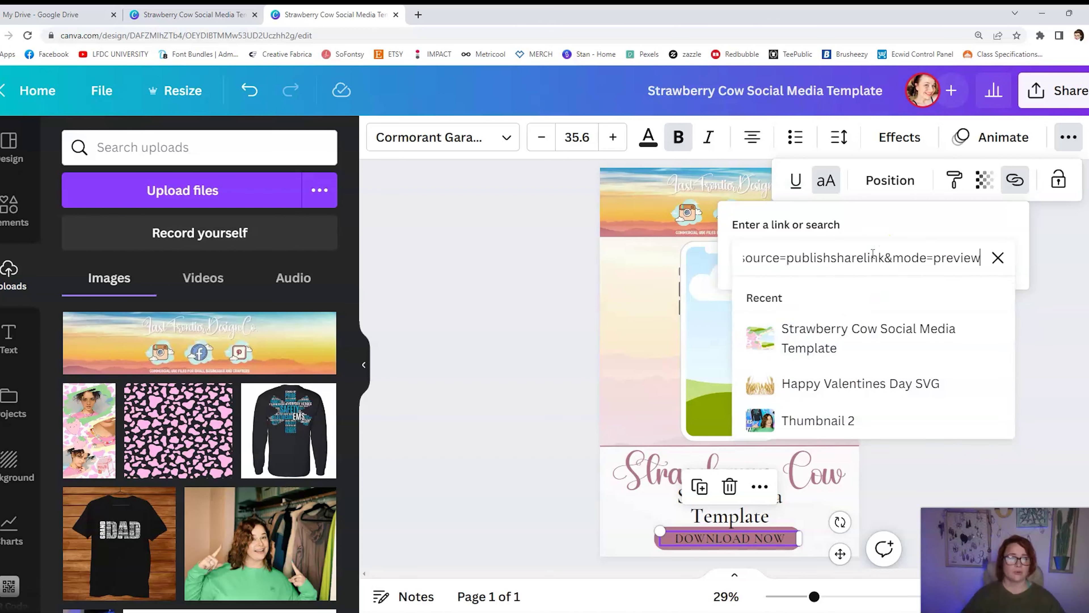
pyautogui.click(878, 254)
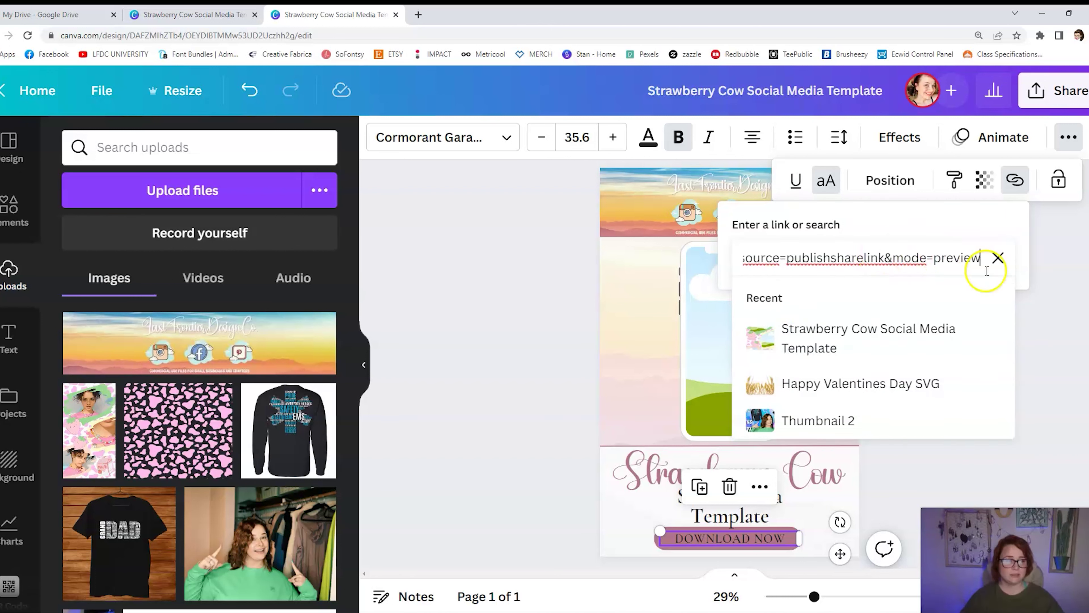
pyautogui.click(1056, 297)
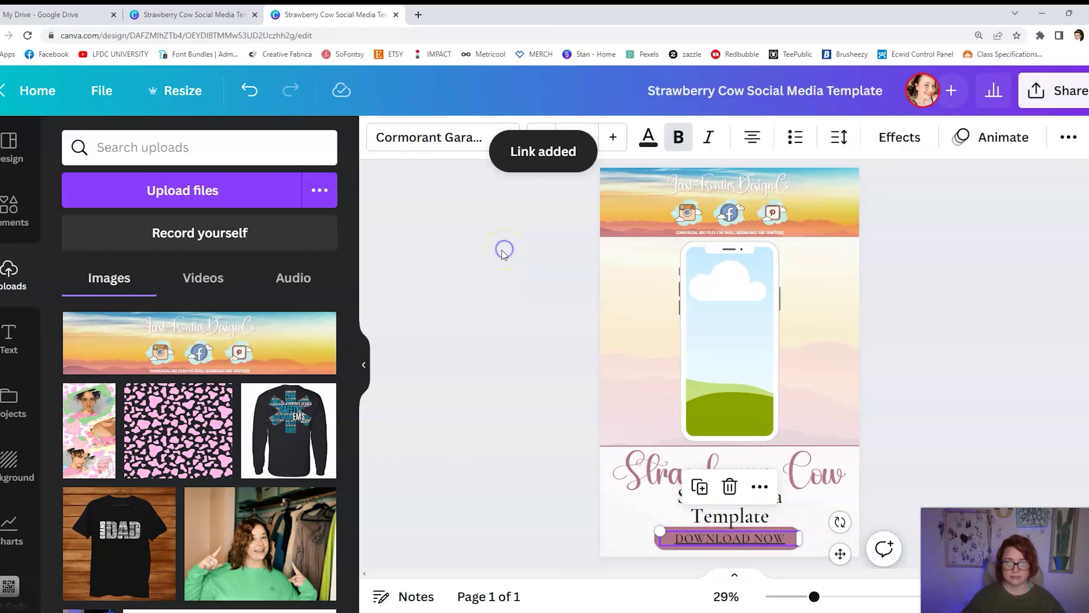
# Fill the phone mockup's screen with the uploaded JPG of the strawberry cow story design
pyautogui.click(706, 256)
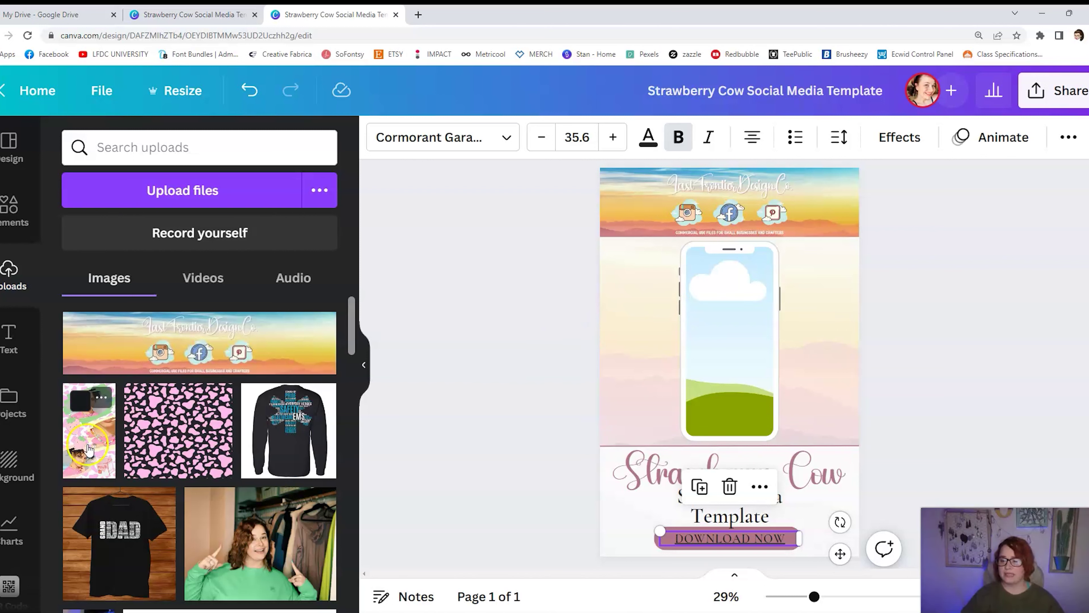
pyautogui.moveTo(88, 439); pyautogui.dragTo(709, 303)
pyautogui.click(980, 277)
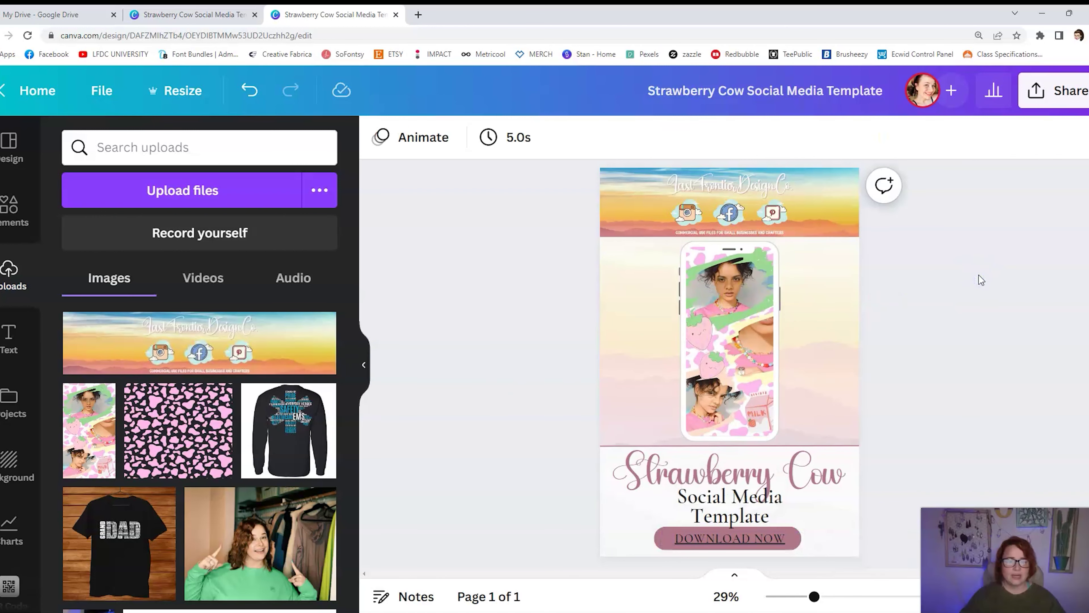
# Download the customer page as a PDF Standard file, without flattening it or including notes
pyautogui.click(1071, 91)
pyautogui.scroll(-3, 828, 411)
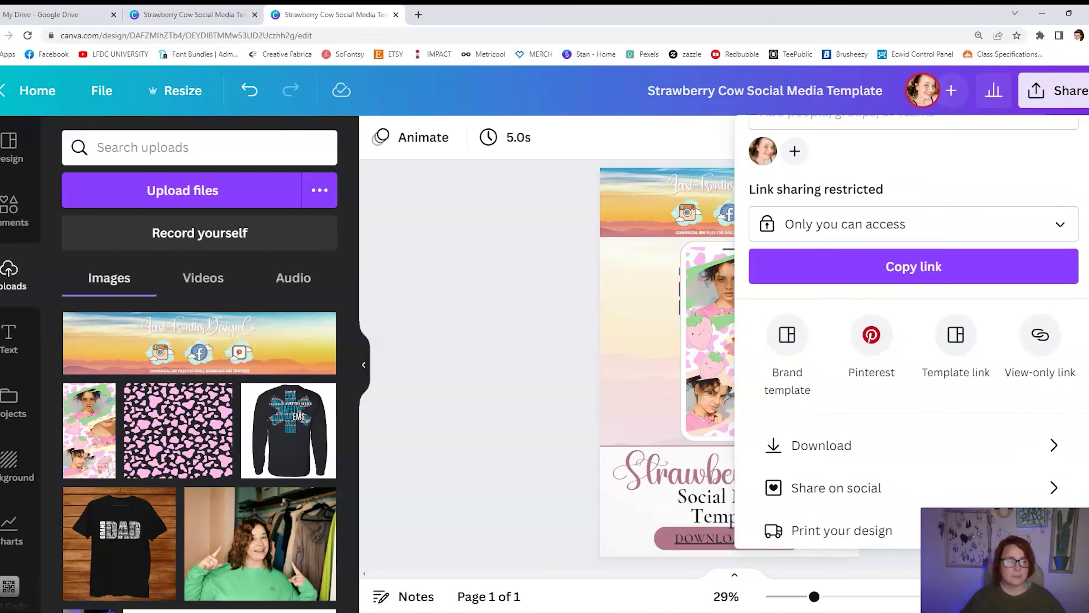
pyautogui.click(822, 393)
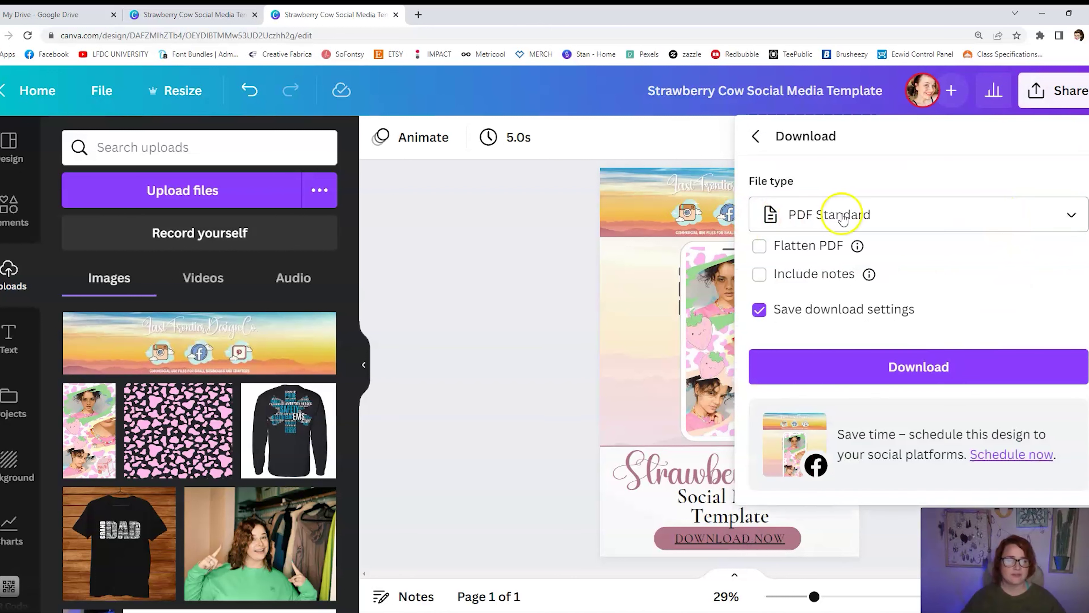
pyautogui.click(925, 378)
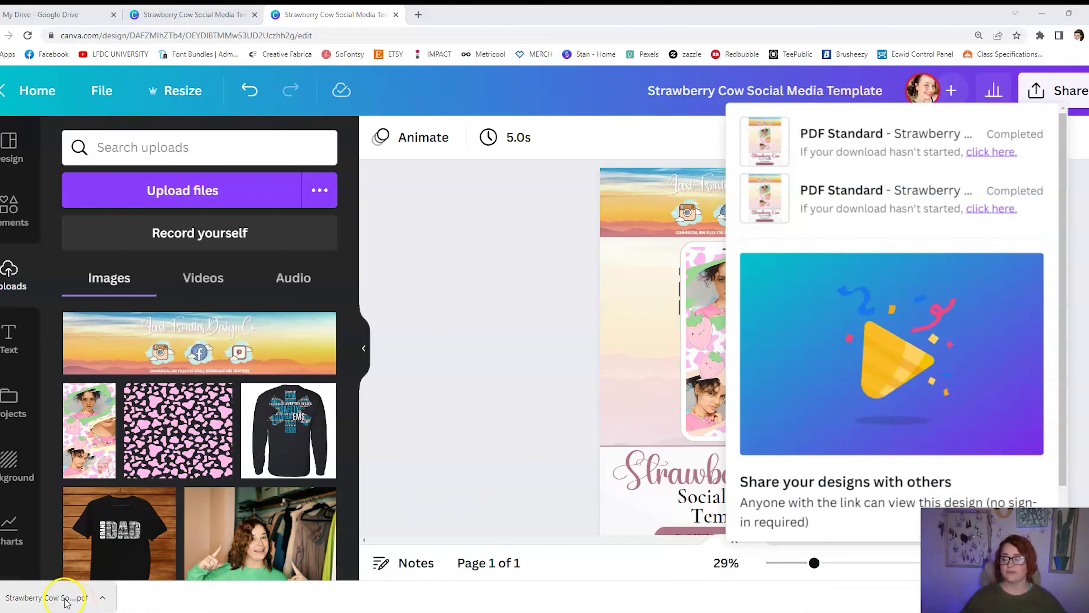
# Test the DOWNLOAD NOW link in the downloaded PDF by creating a copy from the shared template it leads to
pyautogui.click(52, 599)
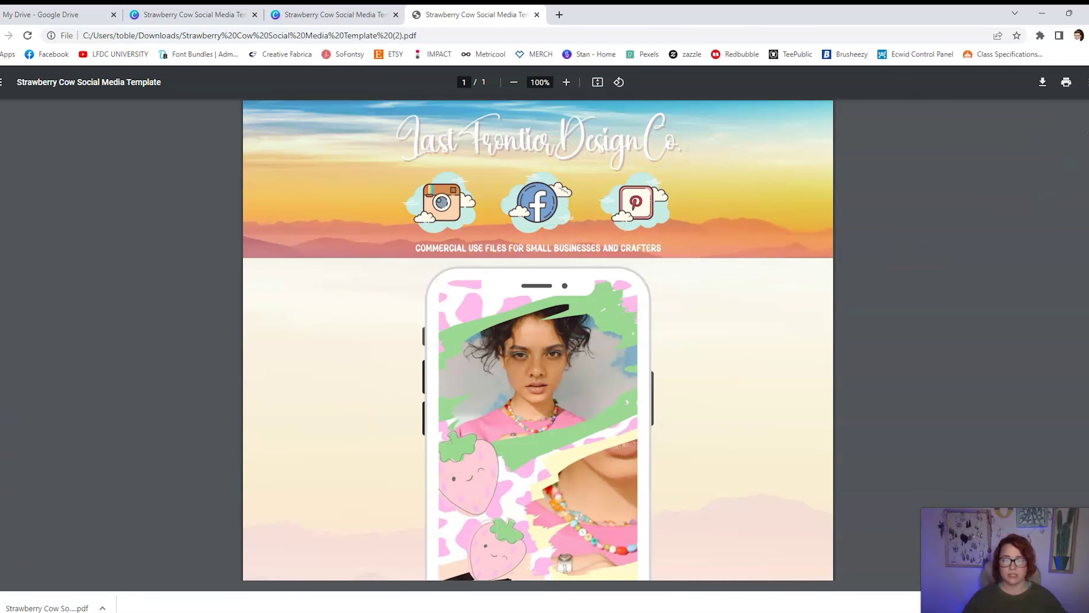
pyautogui.scroll(-5, 1043, 175)
pyautogui.scroll(-5, 538, 356)
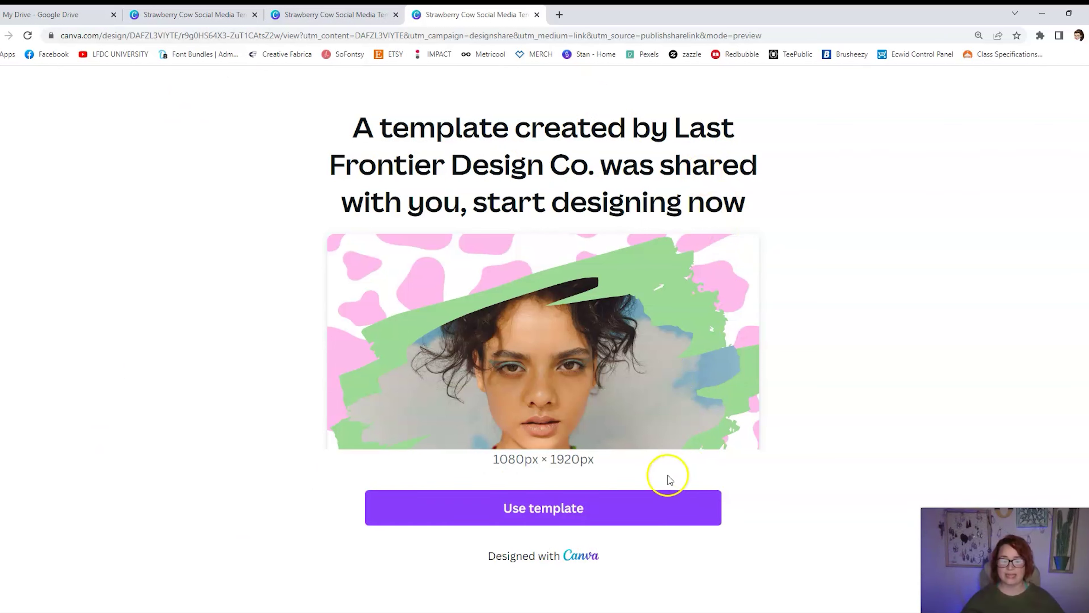
pyautogui.click(532, 522)
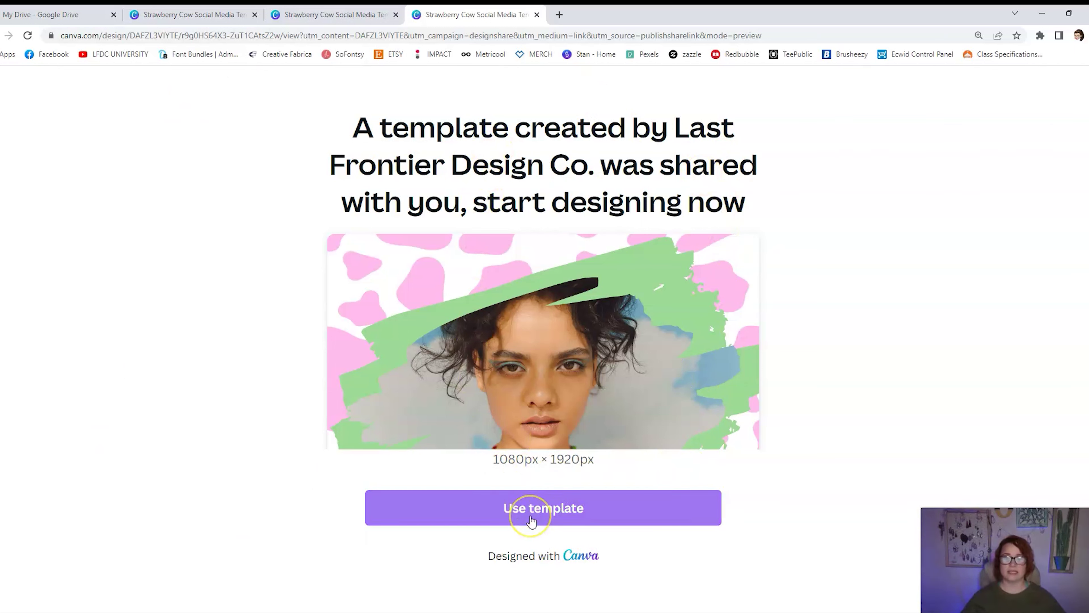
pyautogui.click(532, 522)
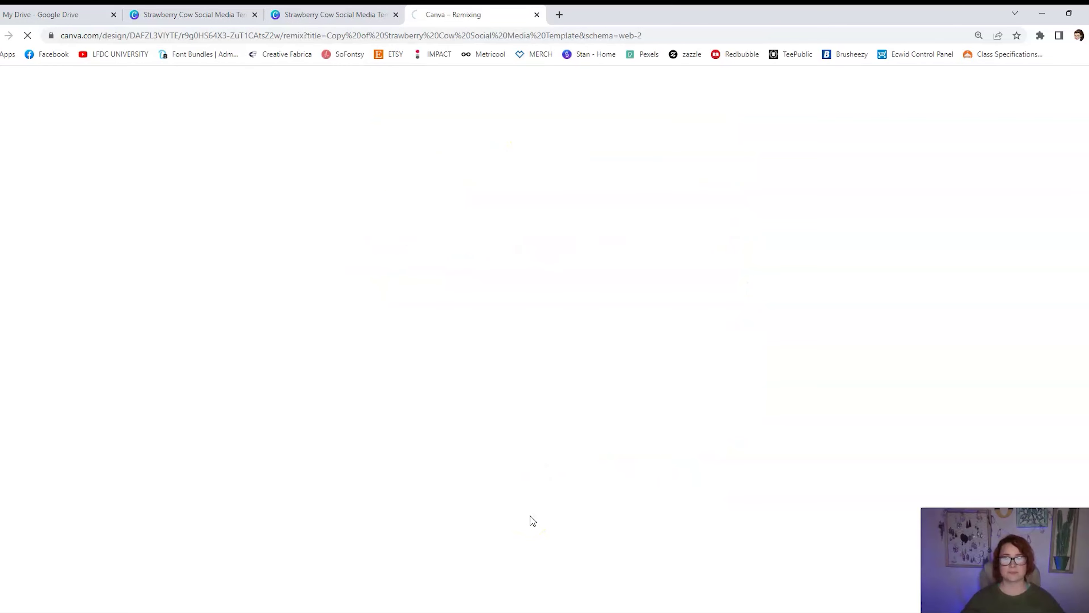